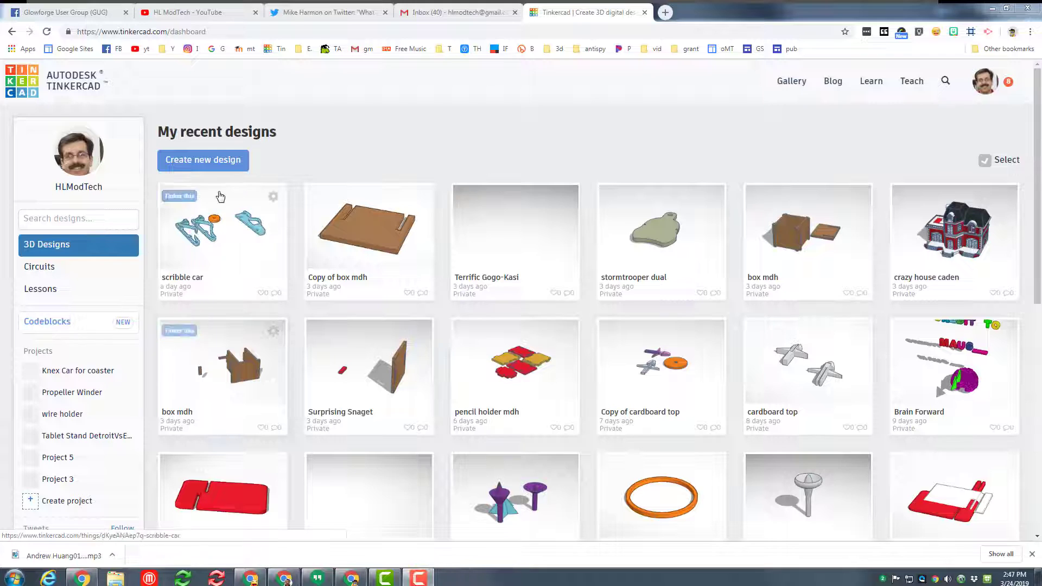
Start a new blank design and rename it 'cb car mdh'
{"action": "left_click", "coordinate": [210, 168]}
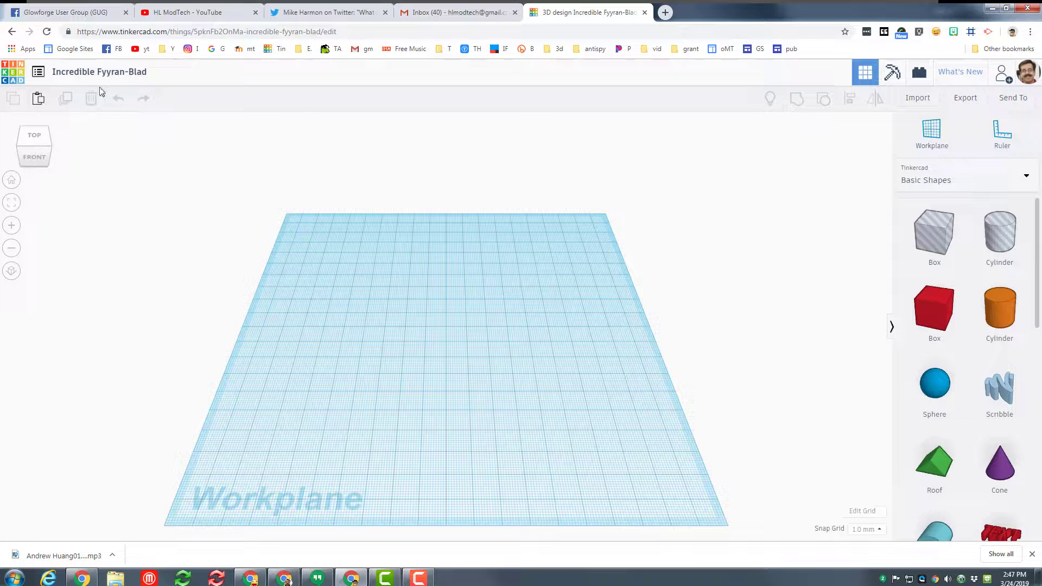
{"action": "left_click", "coordinate": [100, 82]}
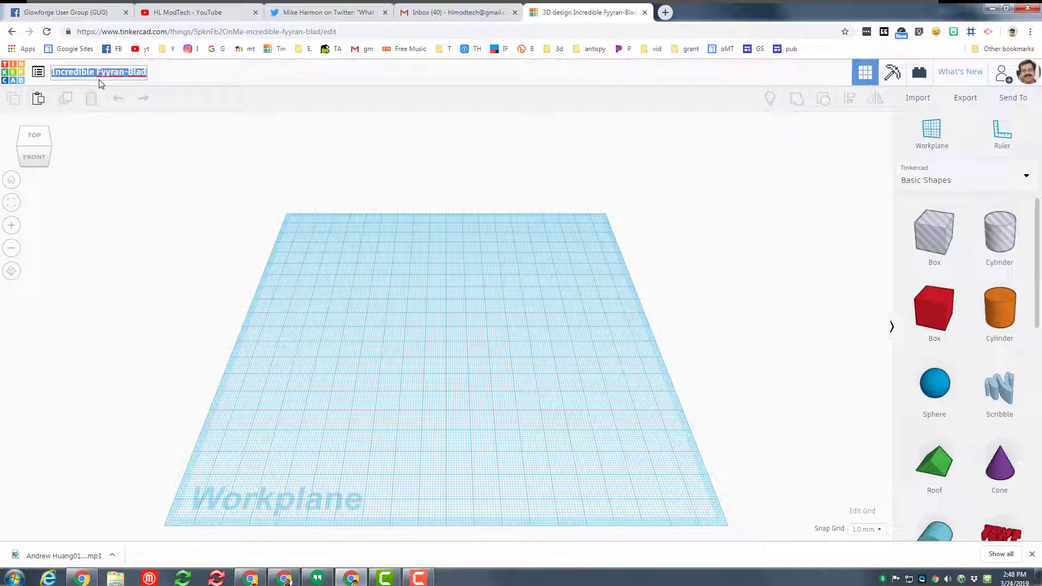
{"action": "type", "text": "cb car mdh"}
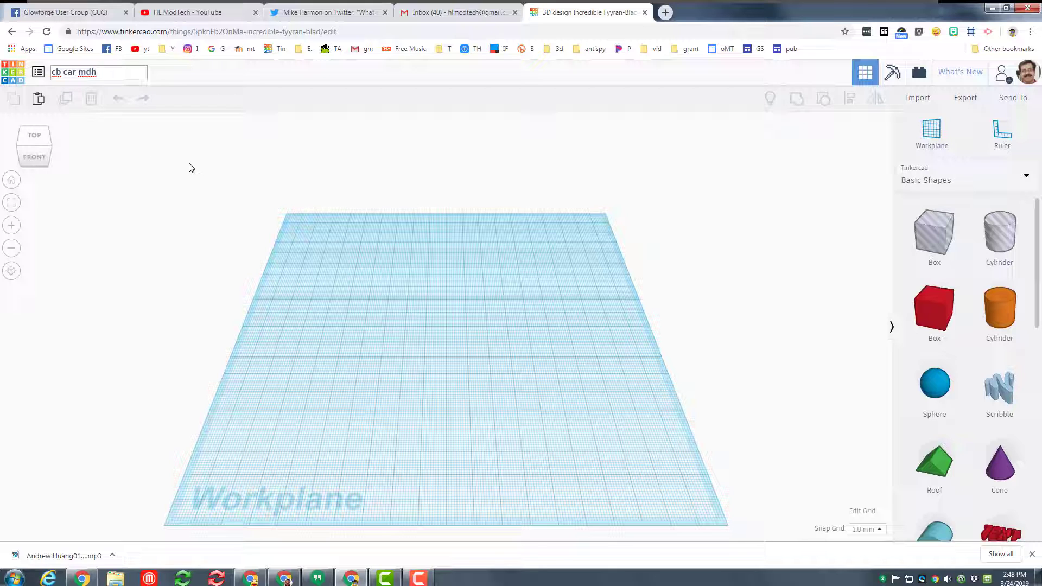
{"action": "key", "text": "Return"}
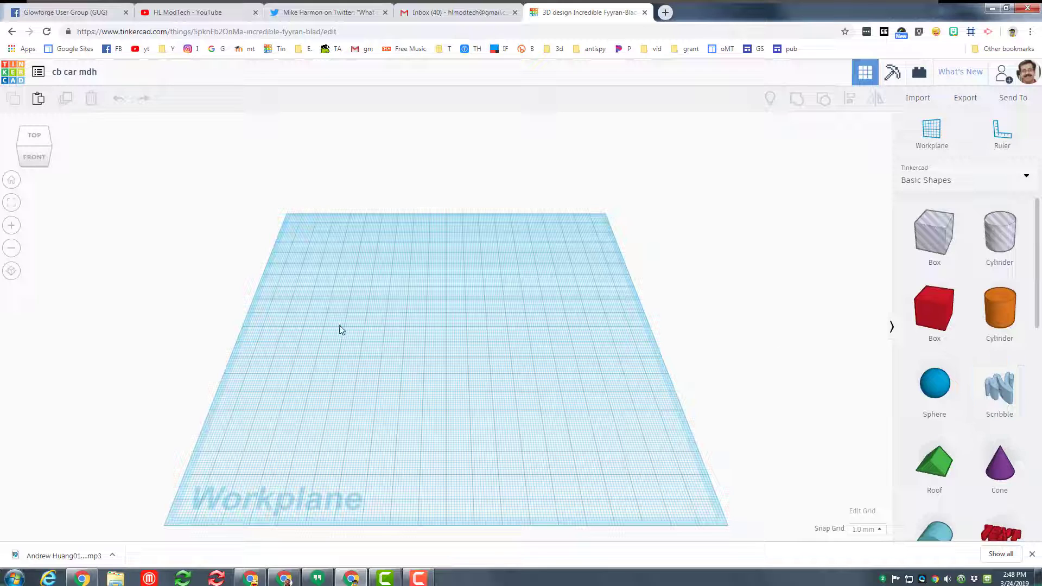
Add a Scribble shape and draw a closed car side outline: bottom, front, roof, rear and spoiler
{"action": "mouse_move", "coordinate": [998, 386]}
{"action": "left_mouse_down"}
{"action": "mouse_move", "coordinate": [490, 310]}
{"action": "mouse_move", "coordinate": [340, 347]}
{"action": "mouse_move", "coordinate": [337, 339]}
{"action": "left_mouse_up"}
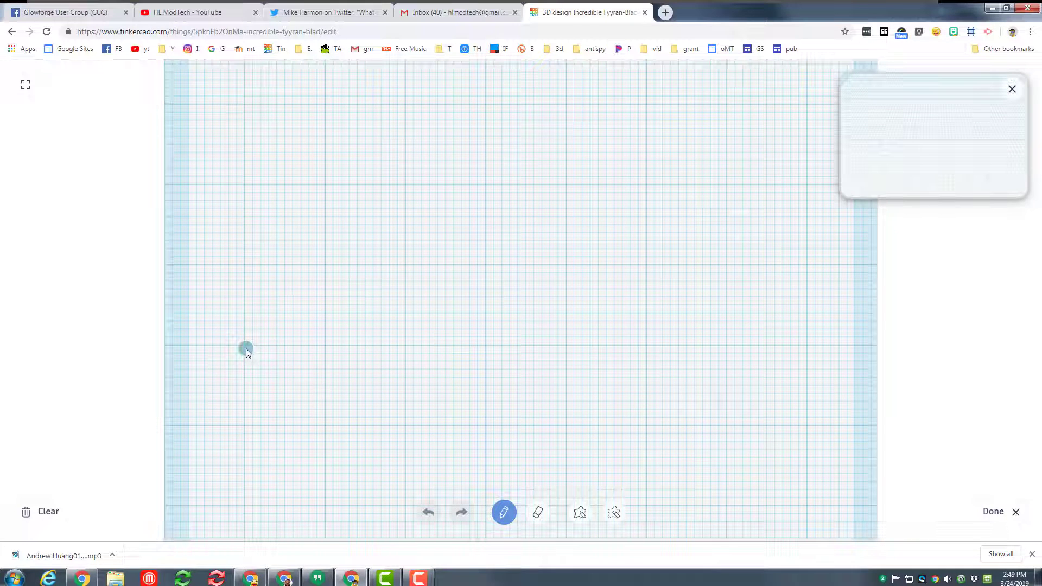
{"action": "left_click_drag", "start_coordinate": [245, 348], "coordinate": [833, 346]}
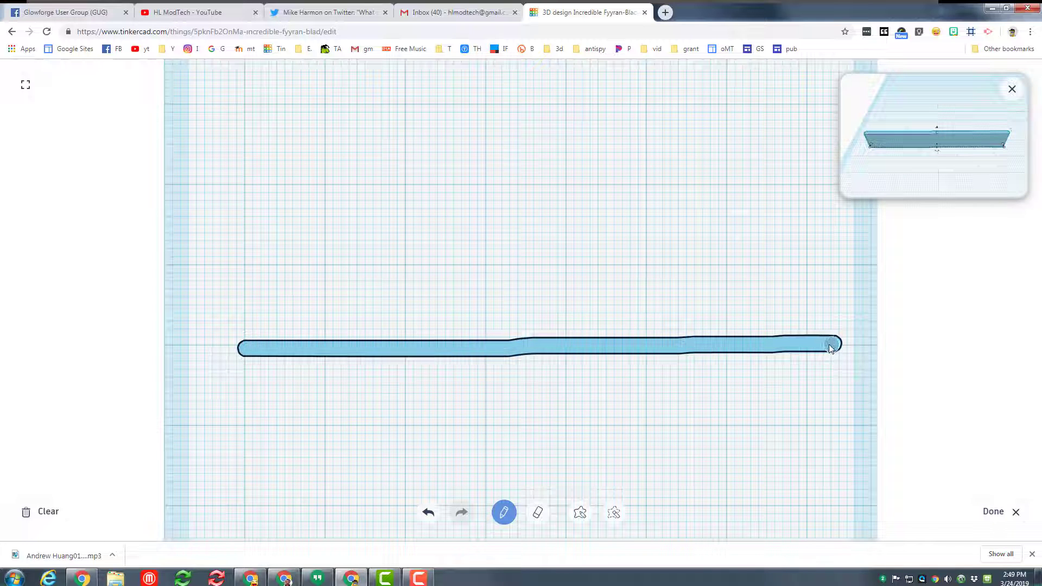
{"action": "mouse_move", "coordinate": [834, 346]}
{"action": "left_mouse_down"}
{"action": "mouse_move", "coordinate": [844, 293]}
{"action": "mouse_move", "coordinate": [800, 242]}
{"action": "mouse_move", "coordinate": [659, 232]}
{"action": "mouse_move", "coordinate": [567, 154]}
{"action": "mouse_move", "coordinate": [448, 153]}
{"action": "mouse_move", "coordinate": [406, 241]}
{"action": "mouse_move", "coordinate": [315, 241]}
{"action": "mouse_move", "coordinate": [290, 204]}
{"action": "mouse_move", "coordinate": [301, 184]}
{"action": "mouse_move", "coordinate": [337, 180]}
{"action": "mouse_move", "coordinate": [339, 170]}
{"action": "mouse_move", "coordinate": [204, 168]}
{"action": "mouse_move", "coordinate": [209, 189]}
{"action": "mouse_move", "coordinate": [264, 186]}
{"action": "left_mouse_up"}
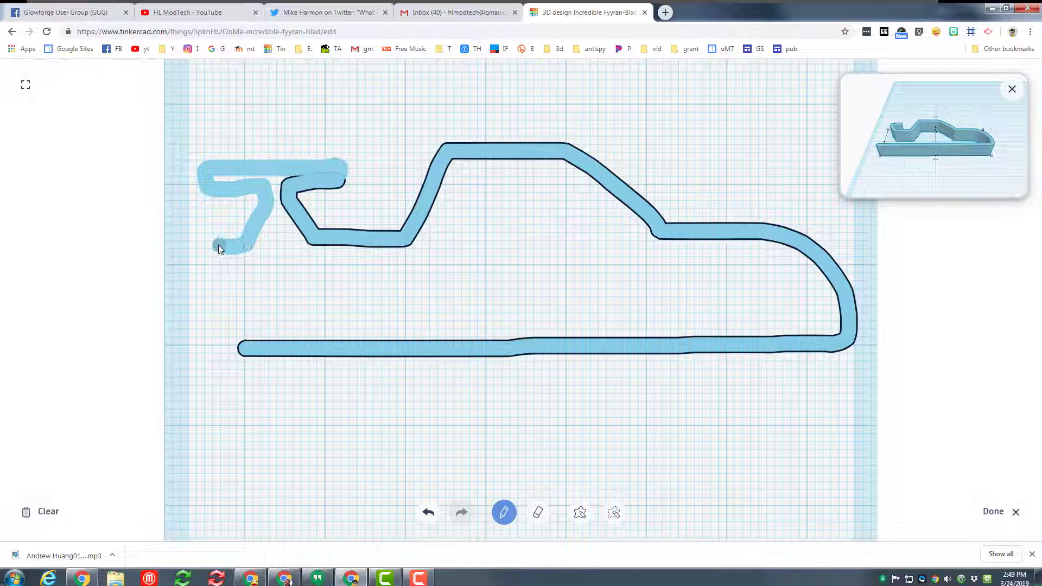
{"action": "mouse_move", "coordinate": [217, 248]}
{"action": "left_mouse_down"}
{"action": "mouse_move", "coordinate": [205, 236]}
{"action": "mouse_move", "coordinate": [190, 288]}
{"action": "left_mouse_up"}
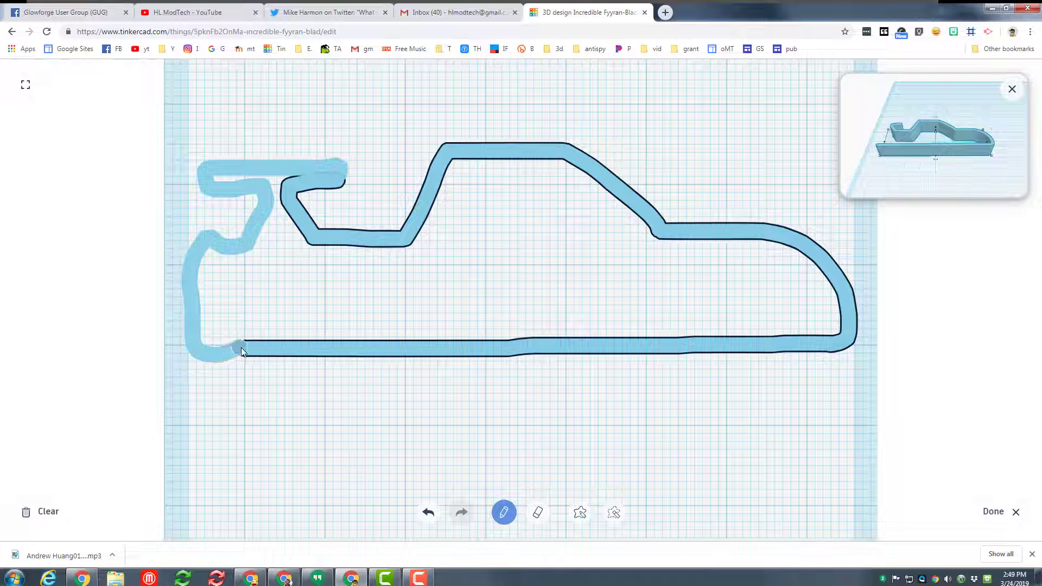
{"action": "left_click_drag", "start_coordinate": [243, 352], "coordinate": [245, 349]}
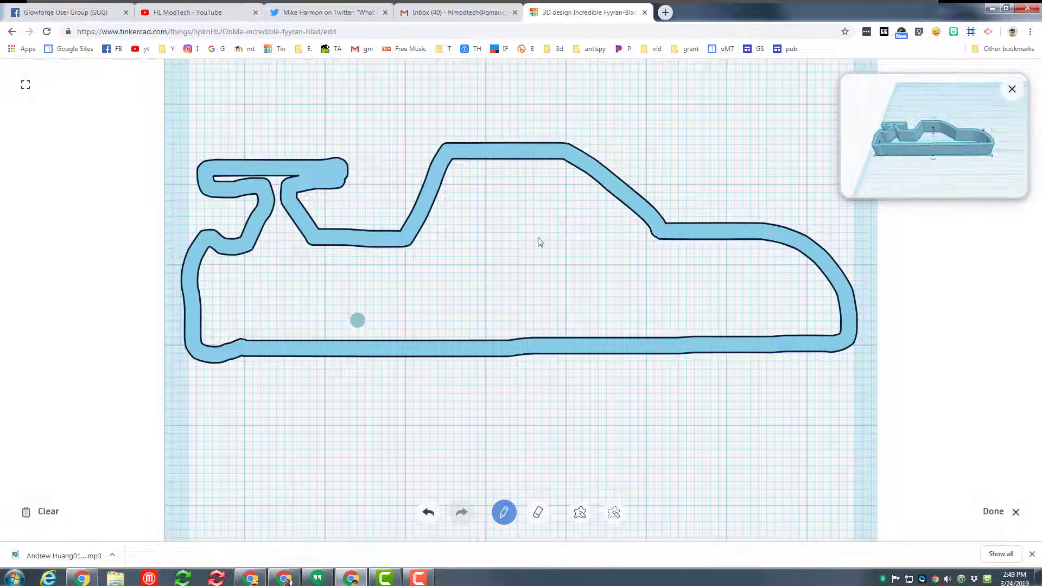
Fill the spoiler, rear section and lower body of the car outline with solid shape
{"action": "left_click", "coordinate": [580, 515]}
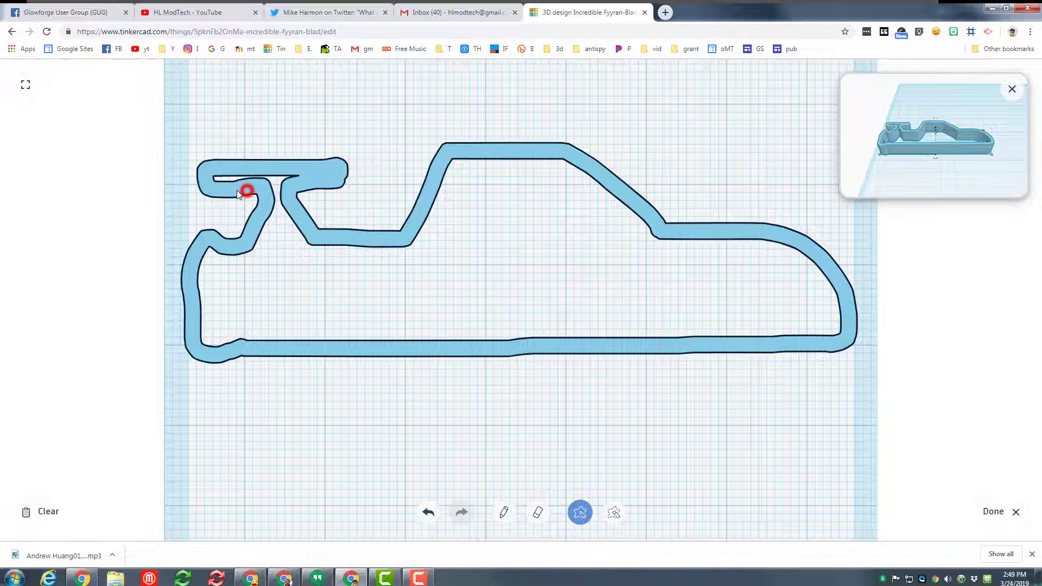
{"action": "left_click_drag", "start_coordinate": [231, 194], "coordinate": [205, 172]}
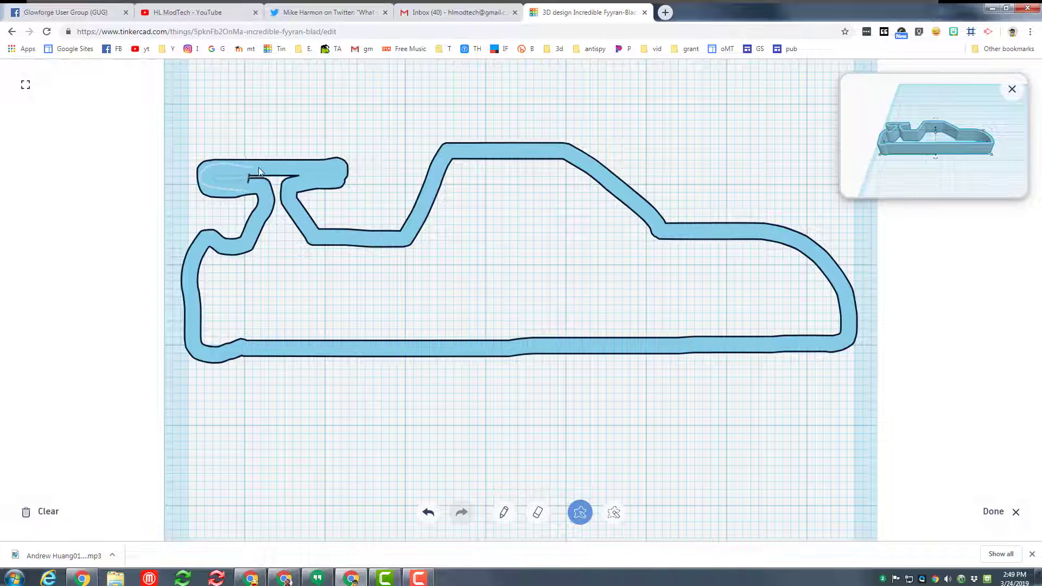
{"action": "mouse_move", "coordinate": [297, 172]}
{"action": "left_mouse_down"}
{"action": "mouse_move", "coordinate": [276, 192]}
{"action": "mouse_move", "coordinate": [317, 243]}
{"action": "mouse_move", "coordinate": [429, 279]}
{"action": "mouse_move", "coordinate": [411, 321]}
{"action": "mouse_move", "coordinate": [283, 338]}
{"action": "left_mouse_up"}
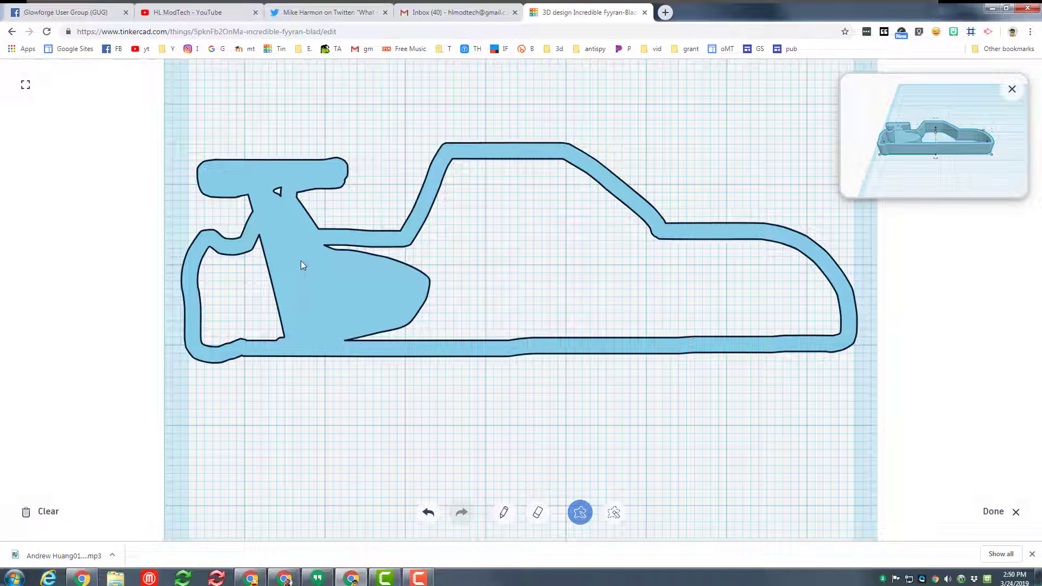
{"action": "mouse_move", "coordinate": [260, 174]}
{"action": "left_mouse_down"}
{"action": "mouse_move", "coordinate": [280, 213]}
{"action": "mouse_move", "coordinate": [291, 193]}
{"action": "mouse_move", "coordinate": [279, 177]}
{"action": "mouse_move", "coordinate": [236, 253]}
{"action": "mouse_move", "coordinate": [198, 253]}
{"action": "mouse_move", "coordinate": [190, 333]}
{"action": "mouse_move", "coordinate": [197, 345]}
{"action": "mouse_move", "coordinate": [253, 351]}
{"action": "mouse_move", "coordinate": [324, 337]}
{"action": "left_mouse_up"}
{"action": "mouse_move", "coordinate": [407, 244]}
{"action": "left_mouse_down"}
{"action": "mouse_move", "coordinate": [674, 244]}
{"action": "mouse_move", "coordinate": [785, 256]}
{"action": "mouse_move", "coordinate": [819, 270]}
{"action": "mouse_move", "coordinate": [840, 323]}
{"action": "mouse_move", "coordinate": [826, 340]}
{"action": "mouse_move", "coordinate": [753, 348]}
{"action": "mouse_move", "coordinate": [326, 325]}
{"action": "left_mouse_up"}
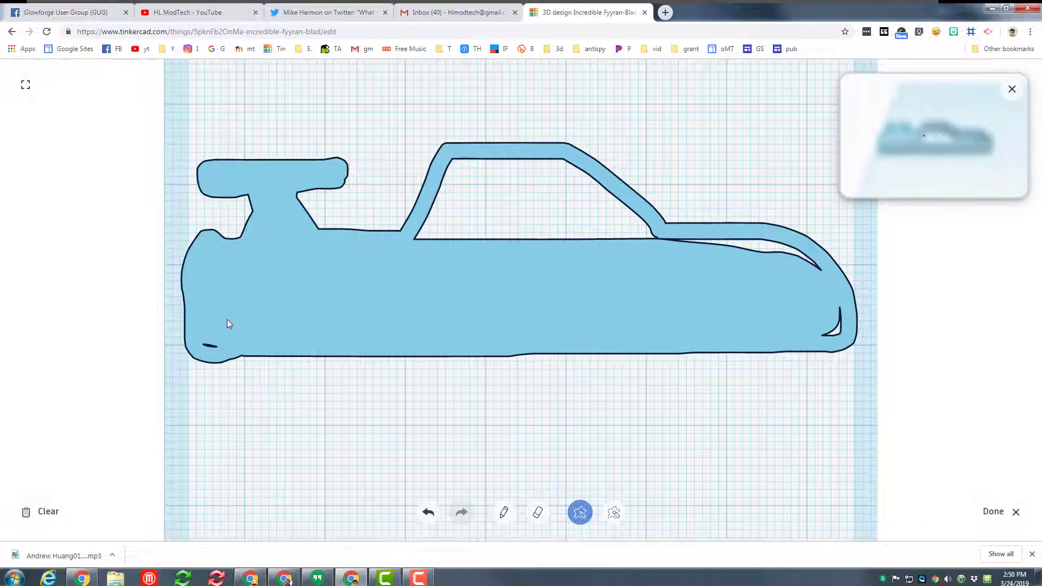
{"action": "left_click_drag", "start_coordinate": [203, 341], "coordinate": [213, 359]}
Fill the remaining gaps along the hood, at the front, and across the window area
{"action": "mouse_move", "coordinate": [644, 249]}
{"action": "left_mouse_down"}
{"action": "mouse_move", "coordinate": [699, 235]}
{"action": "mouse_move", "coordinate": [777, 240]}
{"action": "mouse_move", "coordinate": [814, 267]}
{"action": "left_mouse_up"}
{"action": "mouse_move", "coordinate": [833, 302]}
{"action": "left_mouse_down"}
{"action": "mouse_move", "coordinate": [847, 332]}
{"action": "mouse_move", "coordinate": [817, 344]}
{"action": "mouse_move", "coordinate": [798, 327]}
{"action": "left_mouse_up"}
{"action": "mouse_move", "coordinate": [777, 232]}
{"action": "left_mouse_down"}
{"action": "mouse_move", "coordinate": [807, 309]}
{"action": "mouse_move", "coordinate": [844, 341]}
{"action": "mouse_move", "coordinate": [845, 313]}
{"action": "mouse_move", "coordinate": [809, 248]}
{"action": "left_mouse_up"}
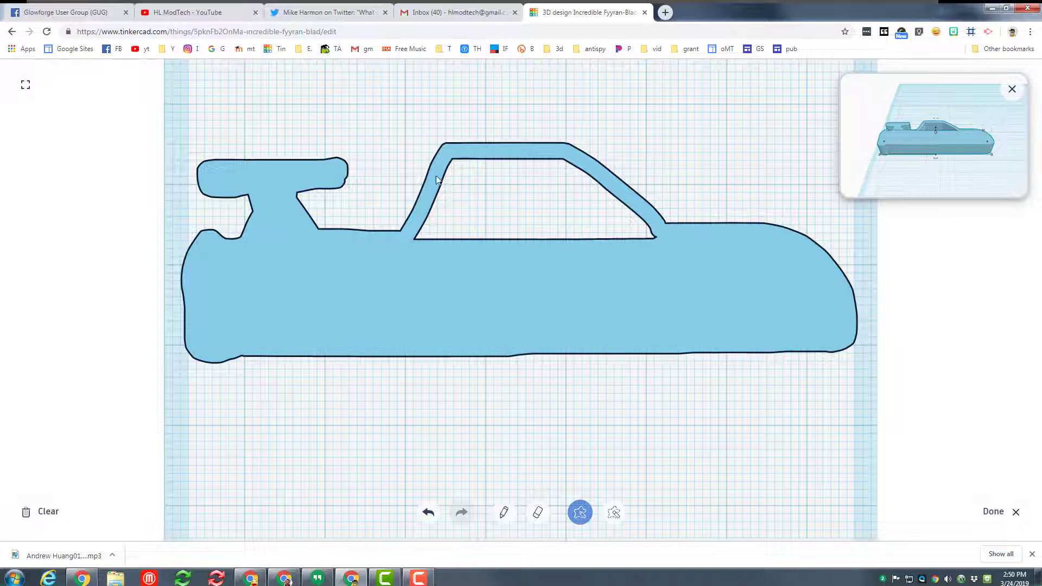
{"action": "mouse_move", "coordinate": [446, 157]}
{"action": "left_mouse_down"}
{"action": "mouse_move", "coordinate": [406, 243]}
{"action": "mouse_move", "coordinate": [422, 245]}
{"action": "left_mouse_up"}
{"action": "mouse_move", "coordinate": [515, 250]}
{"action": "left_mouse_down"}
{"action": "mouse_move", "coordinate": [660, 249]}
{"action": "mouse_move", "coordinate": [662, 230]}
{"action": "mouse_move", "coordinate": [633, 200]}
{"action": "mouse_move", "coordinate": [546, 160]}
{"action": "left_mouse_up"}
Erase a side window, front light hole, door handle and spoiler-support gap from the car body
{"action": "left_click", "coordinate": [613, 512]}
{"action": "mouse_move", "coordinate": [459, 159]}
{"action": "left_mouse_down"}
{"action": "mouse_move", "coordinate": [426, 233]}
{"action": "mouse_move", "coordinate": [635, 229]}
{"action": "mouse_move", "coordinate": [551, 158]}
{"action": "left_mouse_up"}
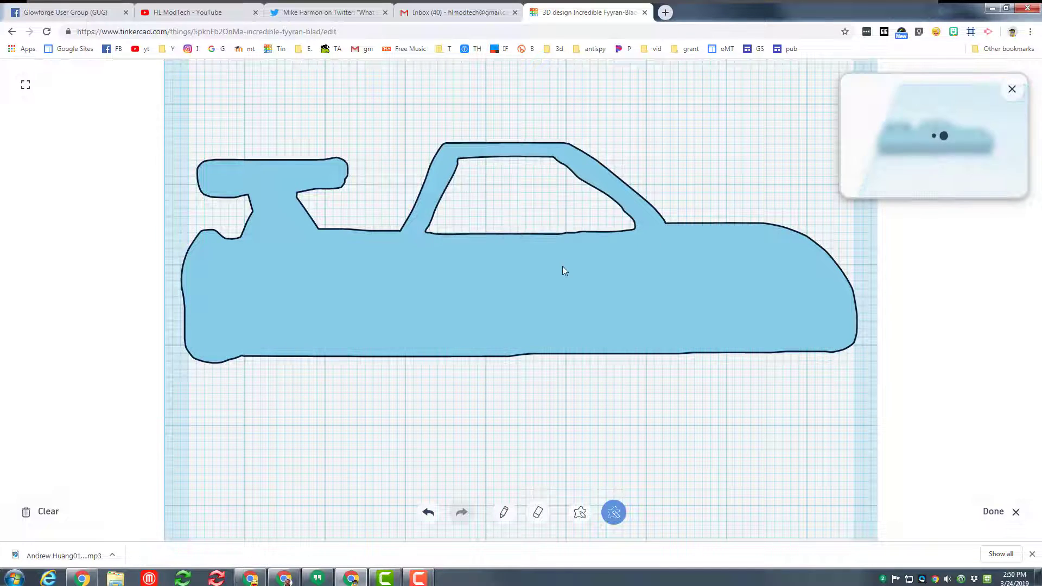
{"action": "mouse_move", "coordinate": [803, 258]}
{"action": "left_mouse_down"}
{"action": "mouse_move", "coordinate": [819, 281]}
{"action": "mouse_move", "coordinate": [802, 256]}
{"action": "left_mouse_up"}
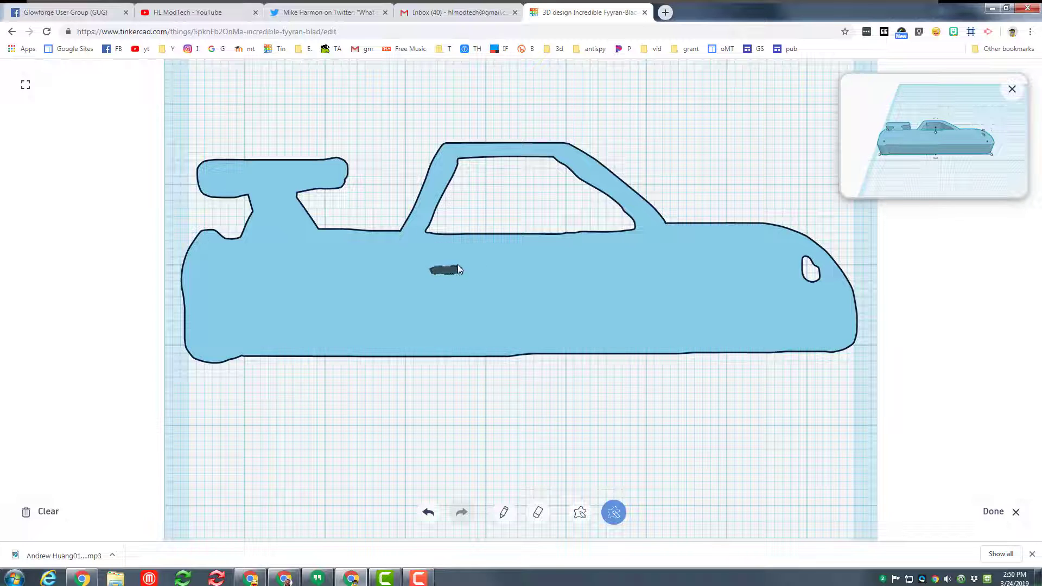
{"action": "left_click_drag", "start_coordinate": [459, 269], "coordinate": [459, 270]}
{"action": "mouse_move", "coordinate": [268, 191]}
{"action": "left_mouse_down"}
{"action": "mouse_move", "coordinate": [279, 225]}
{"action": "mouse_move", "coordinate": [298, 227]}
{"action": "left_mouse_up"}
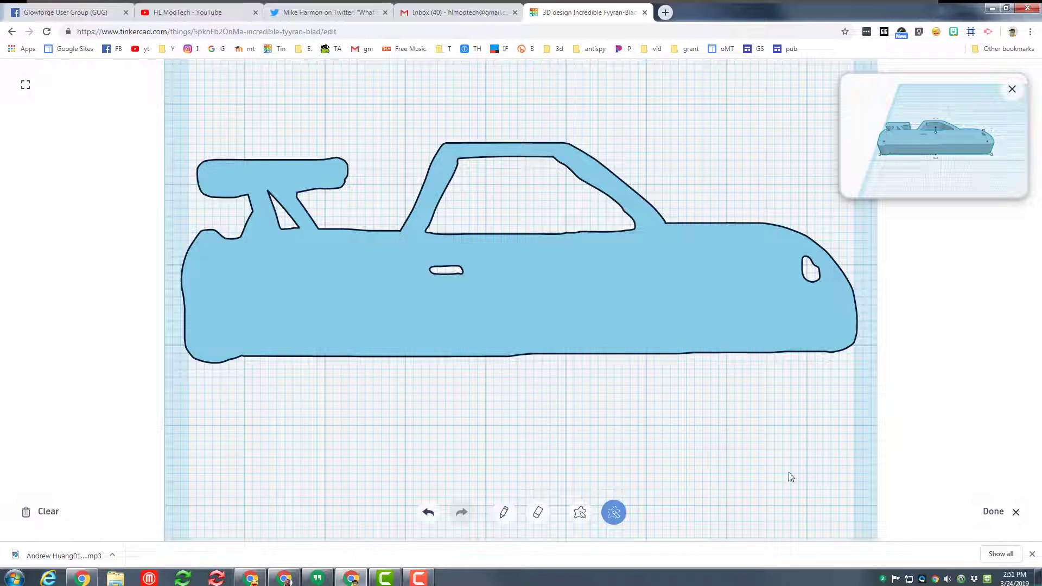
Back on the workplane, move the car right and set its width to 100 mm
{"action": "left_click", "coordinate": [994, 511]}
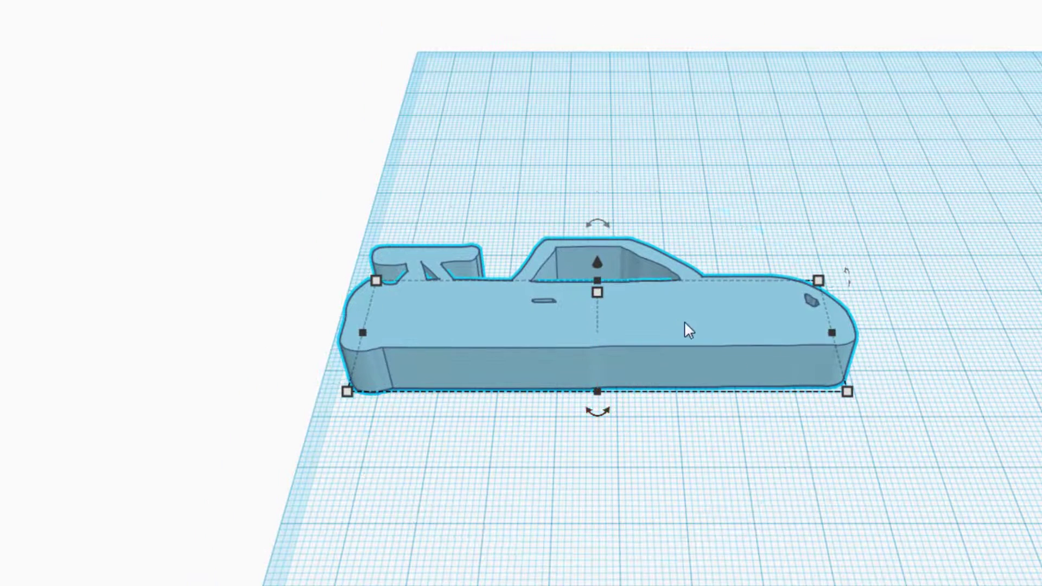
{"action": "left_click_drag", "start_coordinate": [685, 324], "coordinate": [865, 325]}
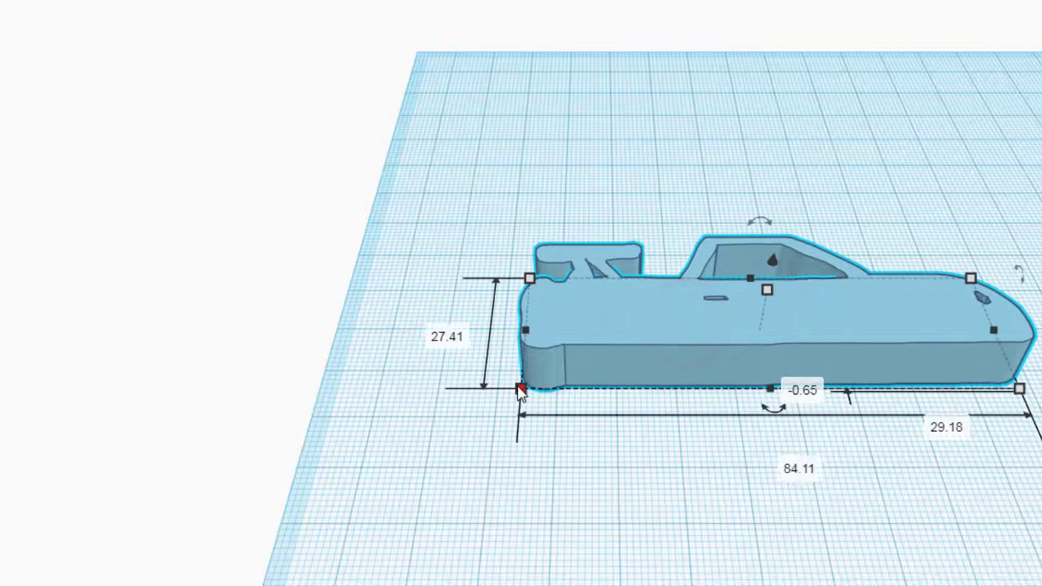
{"action": "left_click_drag", "start_coordinate": [521, 388], "coordinate": [539, 412]}
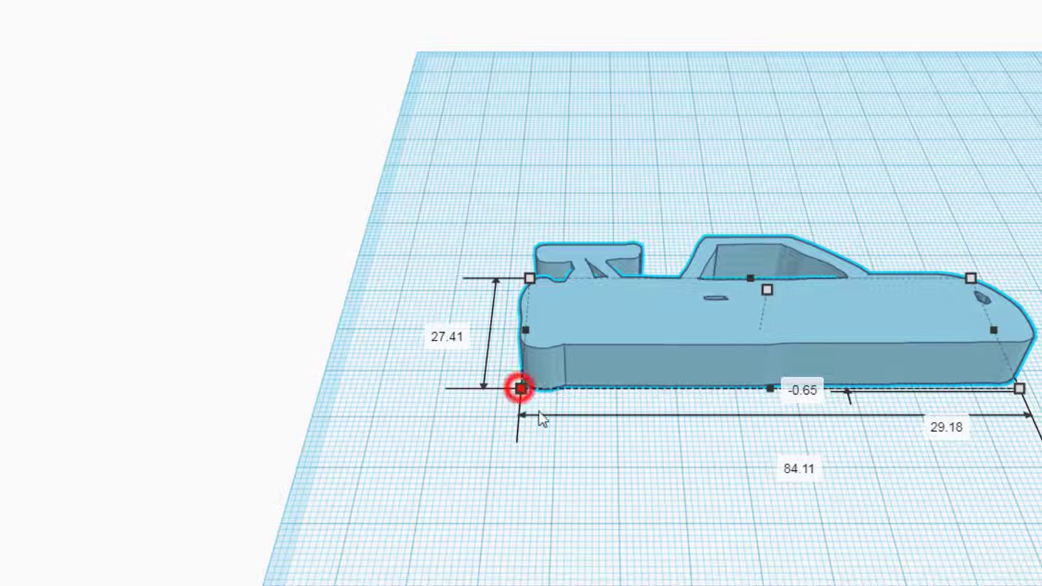
{"action": "left_click", "coordinate": [781, 467]}
{"action": "type", "text": "1"}
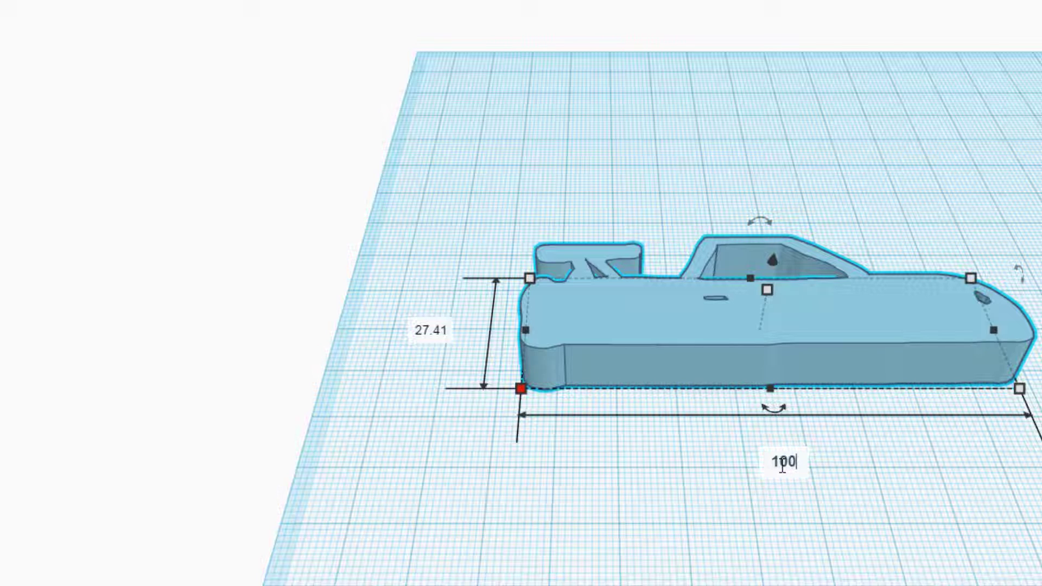
{"action": "type", "text": "00"}
{"action": "key", "text": "Return"}
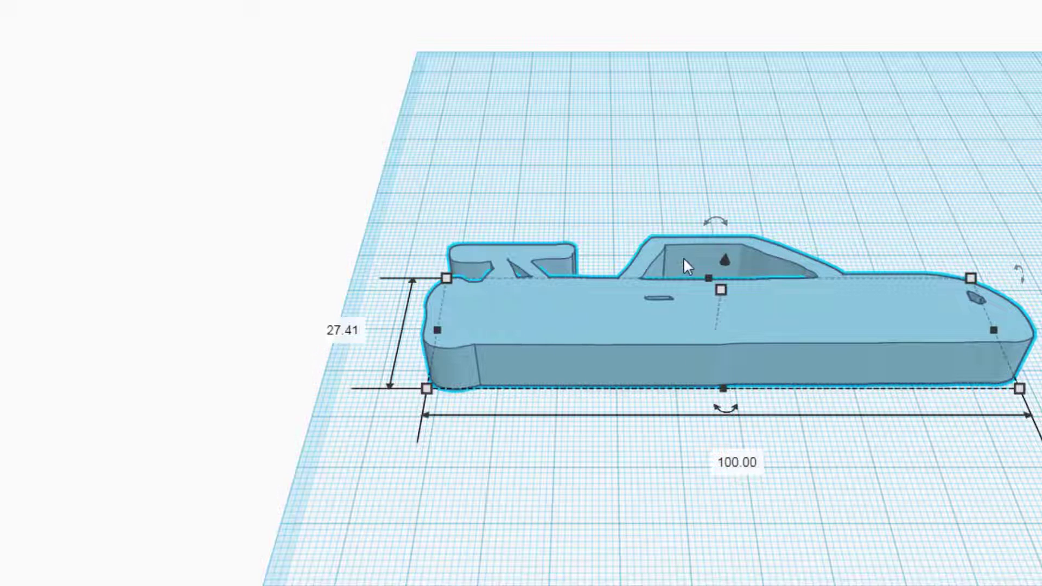
Set the car's thickness to 4 mm, move it up, and duplicate it
{"action": "left_click_drag", "start_coordinate": [447, 278], "coordinate": [459, 238]}
{"action": "right_click_drag", "start_coordinate": [790, 485], "coordinate": [702, 282]}
{"action": "left_click", "coordinate": [714, 258]}
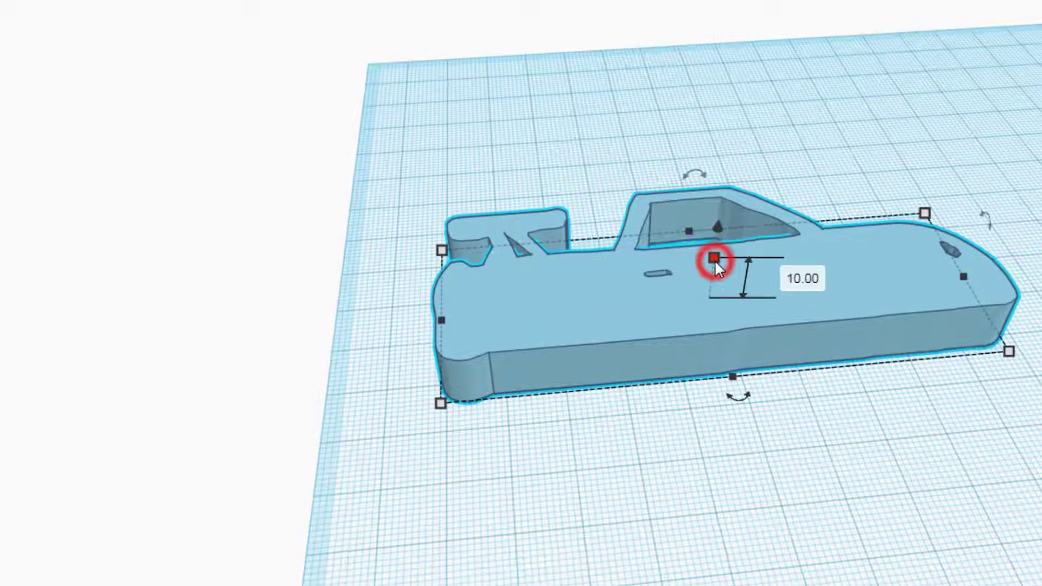
{"action": "left_click", "coordinate": [809, 281]}
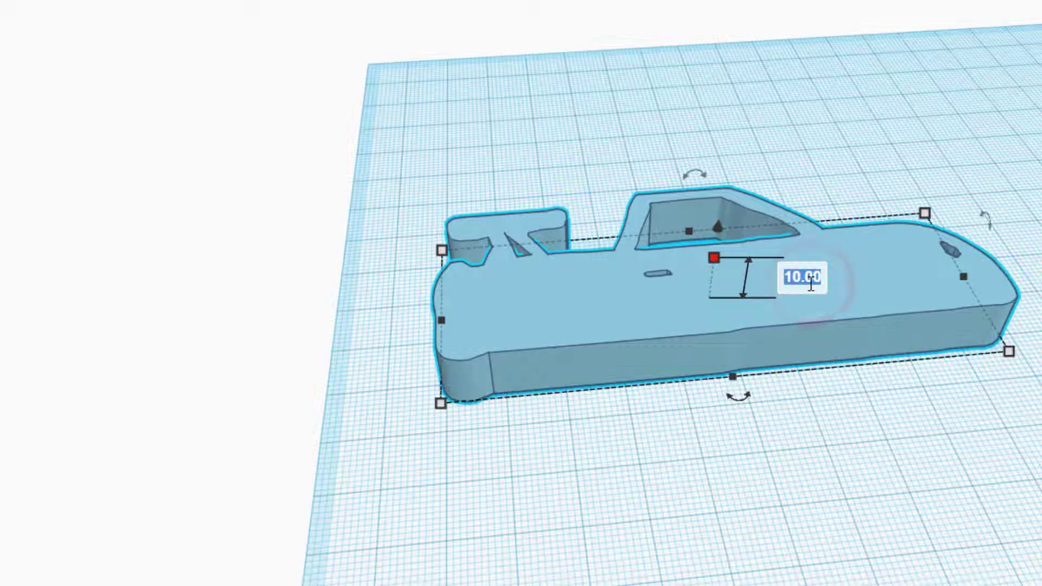
{"action": "type", "text": "4"}
{"action": "key", "text": "Return"}
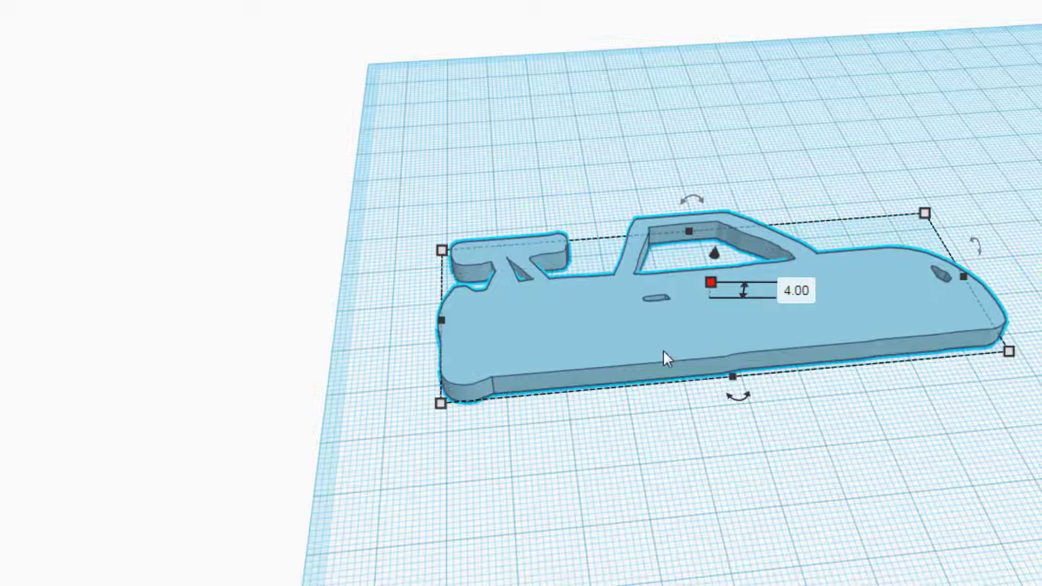
{"action": "right_click_drag", "start_coordinate": [695, 499], "coordinate": [696, 355]}
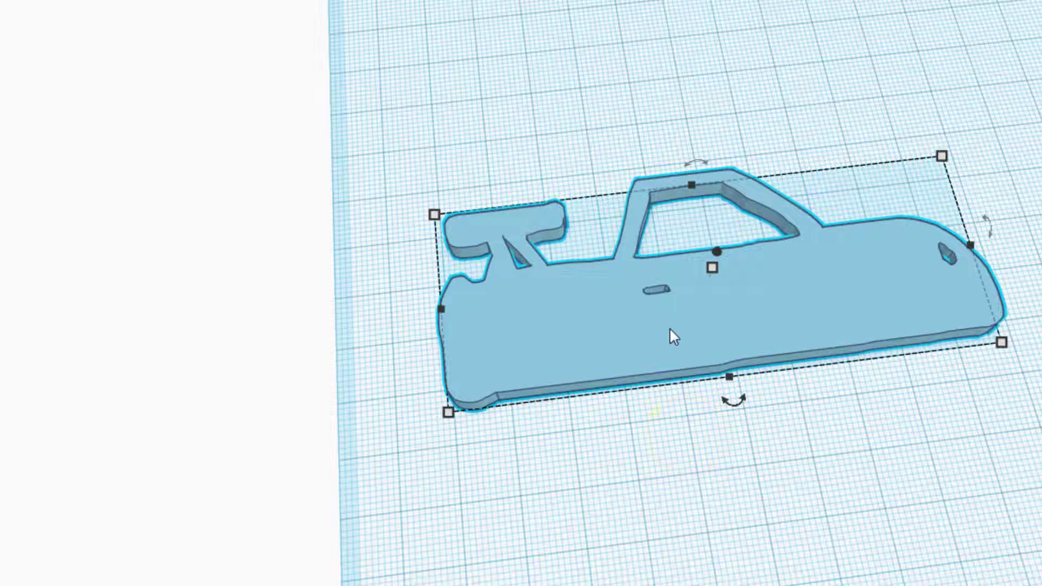
{"action": "mouse_move", "coordinate": [669, 328]}
{"action": "left_mouse_down"}
{"action": "mouse_move", "coordinate": [697, 225]}
{"action": "mouse_move", "coordinate": [712, 208]}
{"action": "left_mouse_up"}
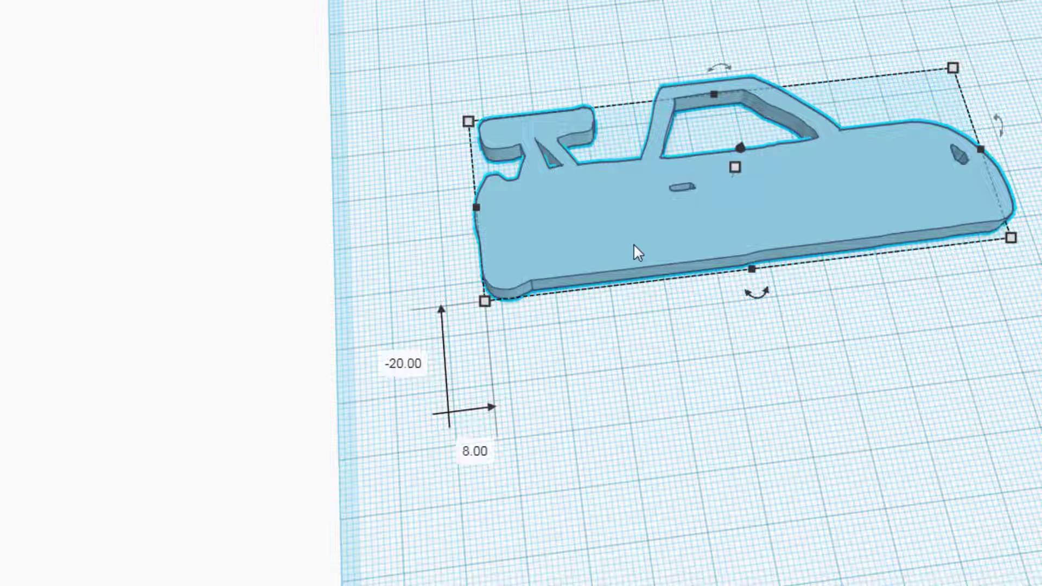
{"action": "key", "text": "ctrl+d"}
Move the duplicate down and right, then erase its window cut-out down across the door
{"action": "left_click_drag", "start_coordinate": [634, 244], "coordinate": [687, 456]}
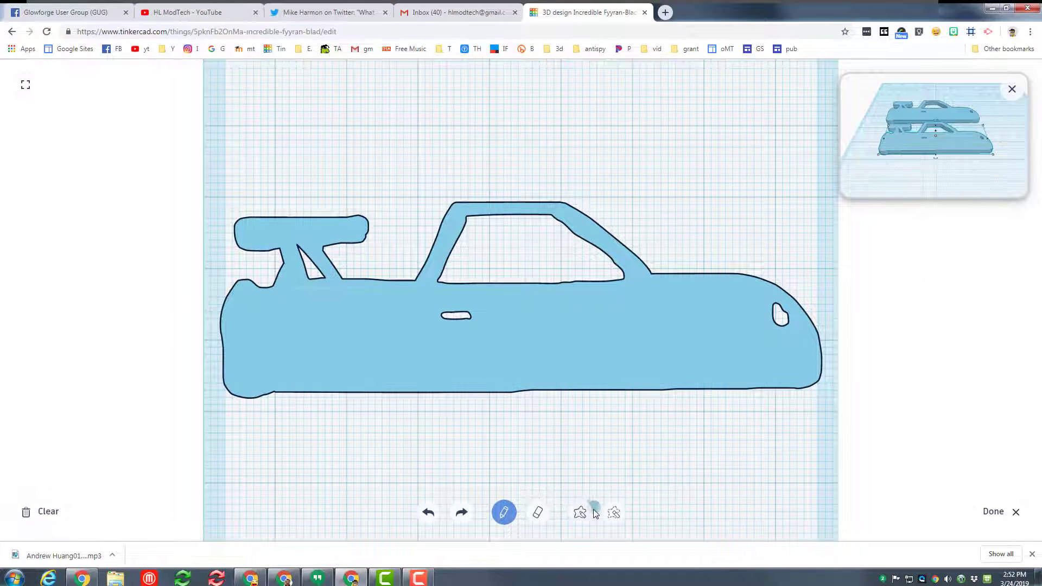
{"action": "left_click", "coordinate": [580, 512]}
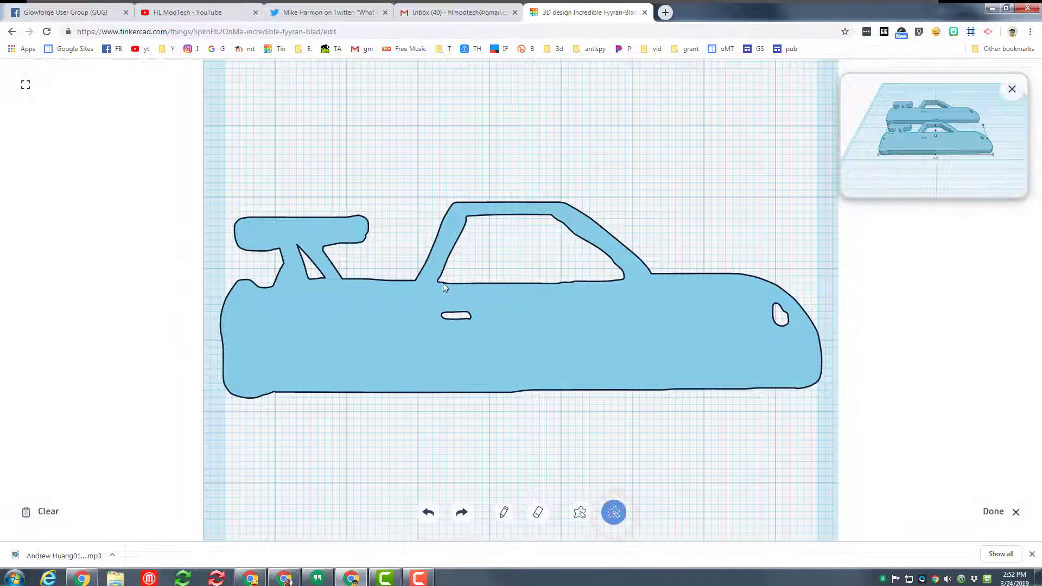
{"action": "mouse_move", "coordinate": [439, 279]}
{"action": "left_mouse_down"}
{"action": "mouse_move", "coordinate": [419, 344]}
{"action": "mouse_move", "coordinate": [441, 352]}
{"action": "mouse_move", "coordinate": [631, 352]}
{"action": "mouse_move", "coordinate": [640, 321]}
{"action": "mouse_move", "coordinate": [630, 288]}
{"action": "mouse_move", "coordinate": [443, 280]}
{"action": "mouse_move", "coordinate": [612, 287]}
{"action": "left_mouse_up"}
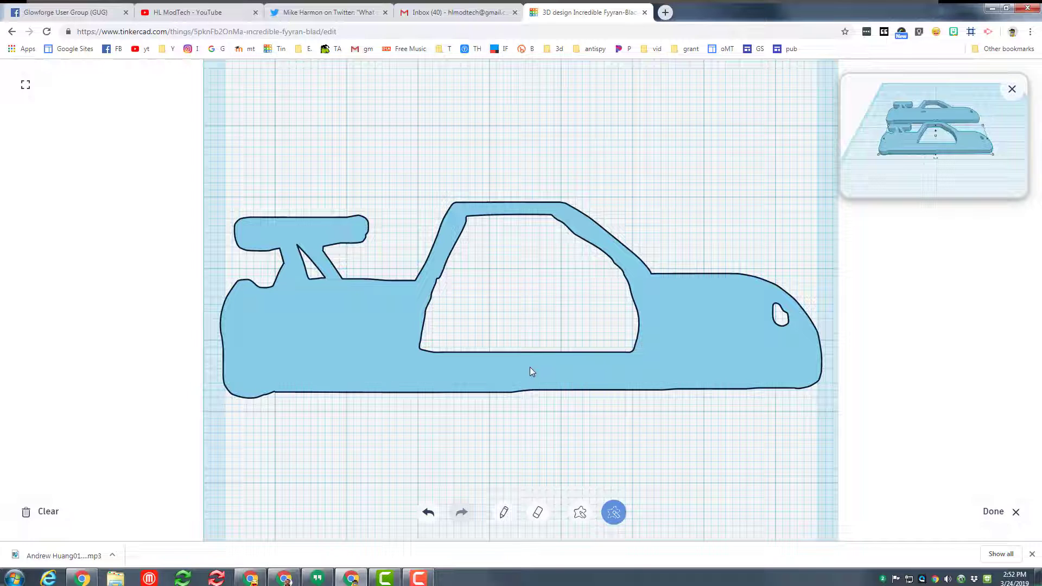
Paint a seat, steering wheel column and pedal inside the duplicate's cabin opening, then finish the scribble
{"action": "left_click", "coordinate": [504, 513]}
{"action": "left_click", "coordinate": [505, 512]}
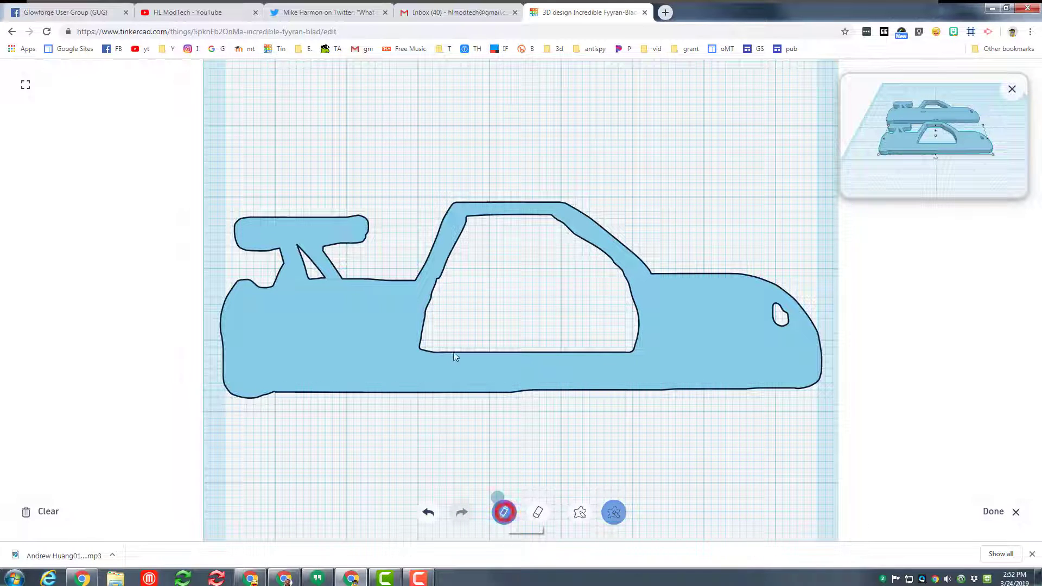
{"action": "left_click", "coordinate": [482, 350]}
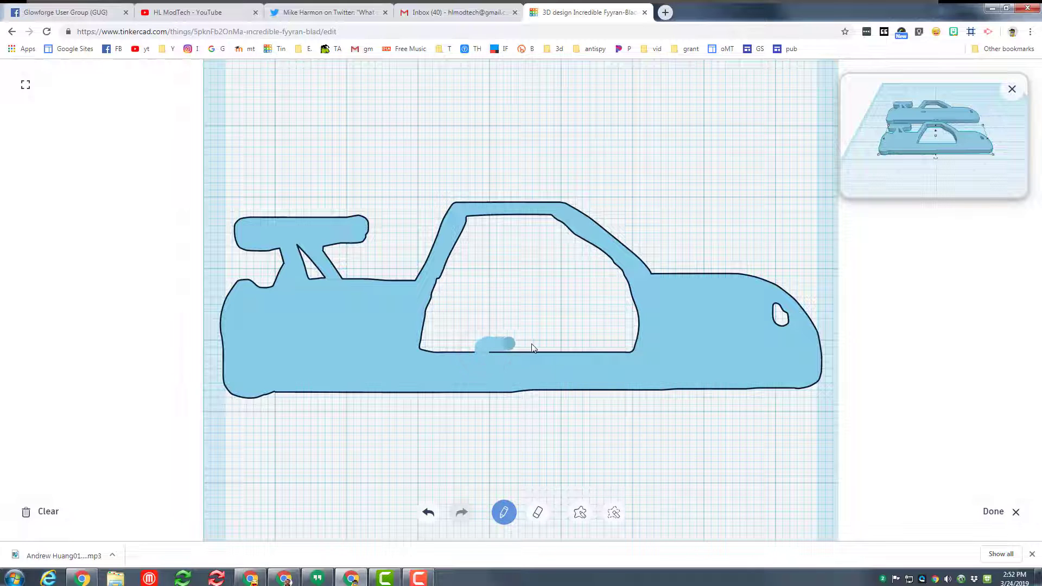
{"action": "left_click_drag", "start_coordinate": [533, 344], "coordinate": [556, 344]}
{"action": "mouse_move", "coordinate": [485, 350]}
{"action": "left_mouse_down"}
{"action": "mouse_move", "coordinate": [565, 332]}
{"action": "mouse_move", "coordinate": [526, 334]}
{"action": "left_mouse_up"}
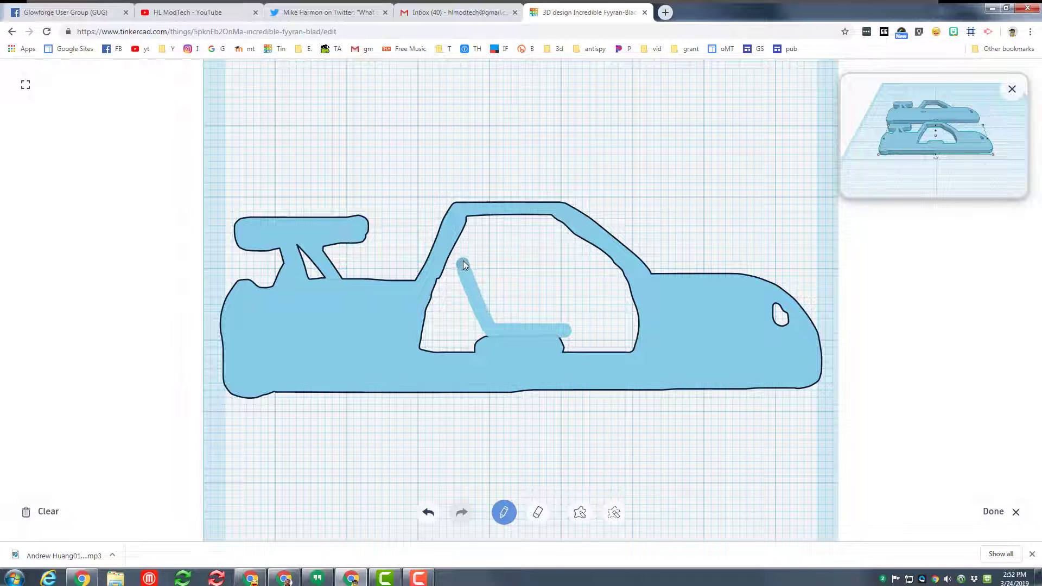
{"action": "left_click_drag", "start_coordinate": [474, 270], "coordinate": [484, 333]}
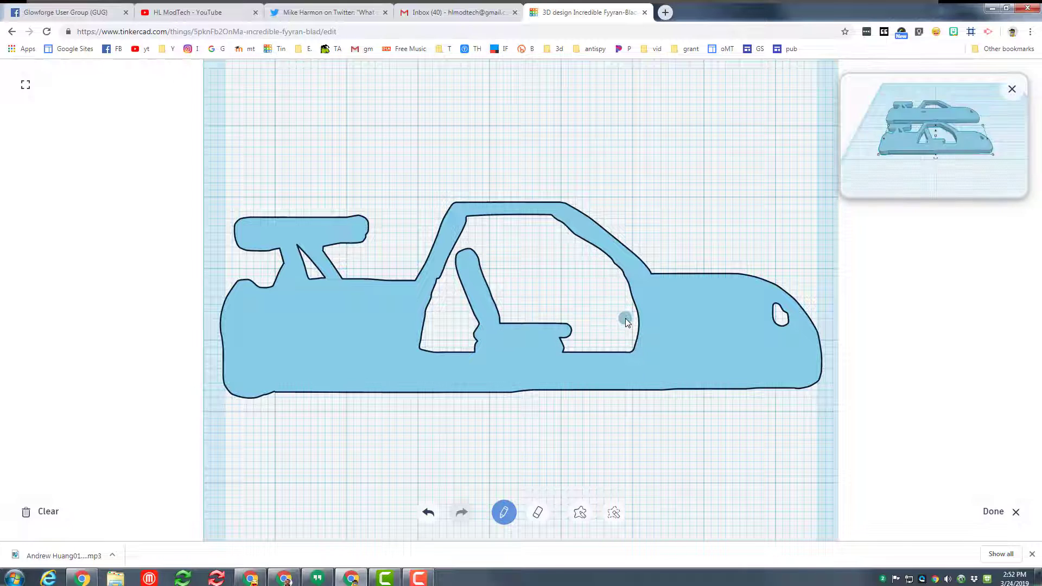
{"action": "mouse_move", "coordinate": [628, 302]}
{"action": "left_mouse_down"}
{"action": "mouse_move", "coordinate": [585, 282]}
{"action": "mouse_move", "coordinate": [583, 293]}
{"action": "mouse_move", "coordinate": [585, 274]}
{"action": "mouse_move", "coordinate": [578, 300]}
{"action": "mouse_move", "coordinate": [582, 275]}
{"action": "mouse_move", "coordinate": [586, 282]}
{"action": "left_mouse_up"}
{"action": "mouse_move", "coordinate": [625, 354]}
{"action": "left_mouse_down"}
{"action": "mouse_move", "coordinate": [607, 340]}
{"action": "mouse_move", "coordinate": [619, 334]}
{"action": "left_mouse_up"}
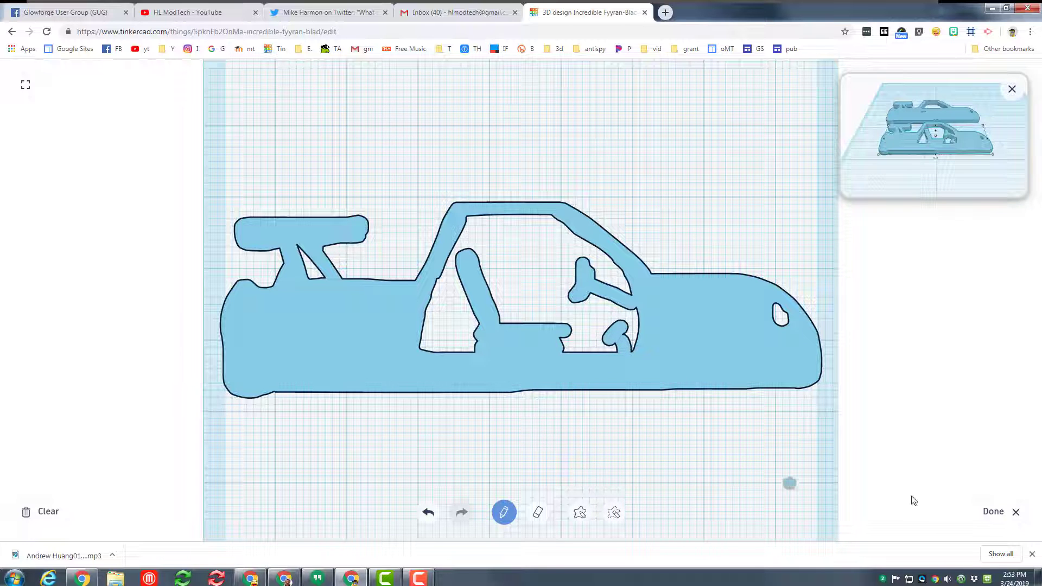
{"action": "left_click", "coordinate": [992, 511]}
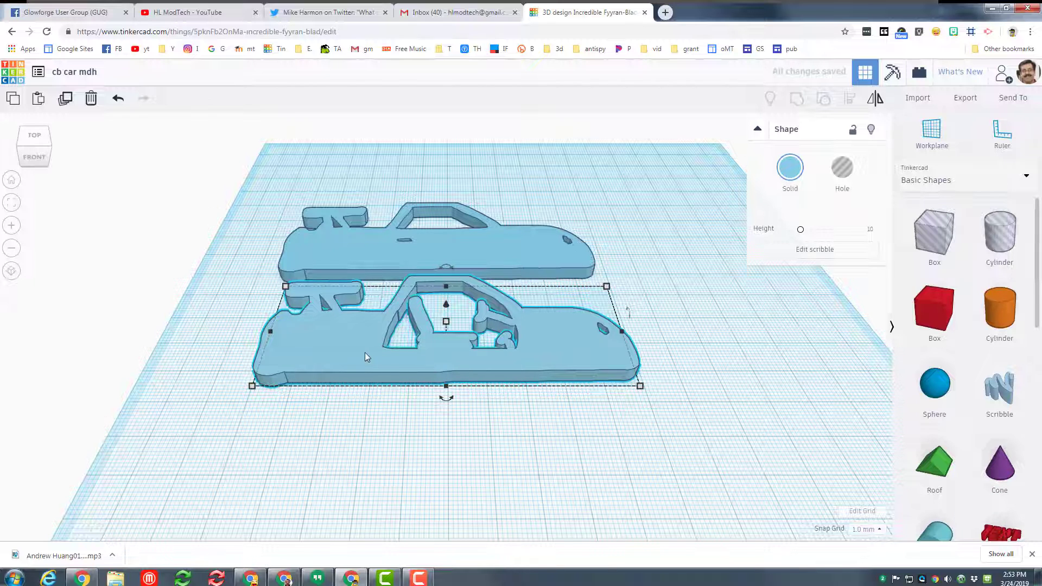
Place a hole cylinder beside the car sides and resize it to 4 × 4 mm
{"action": "left_click", "coordinate": [616, 290]}
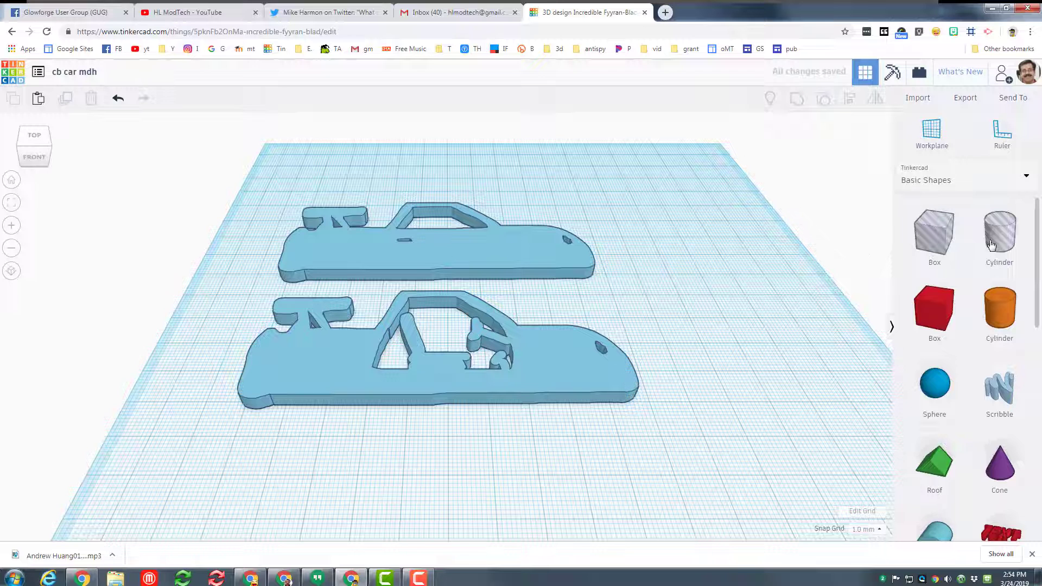
{"action": "left_click_drag", "start_coordinate": [994, 244], "coordinate": [648, 300]}
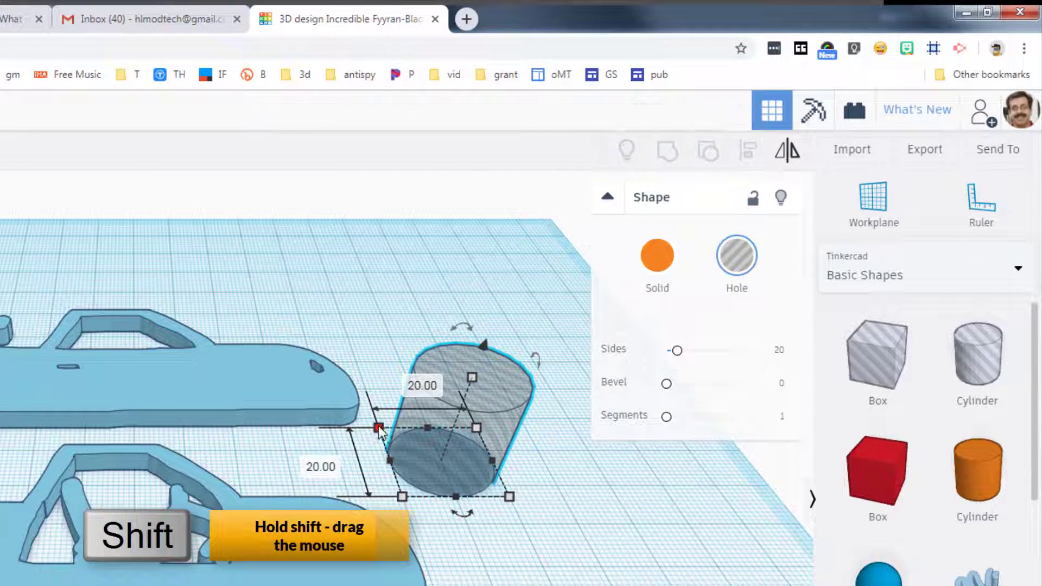
{"action": "left_click_drag", "start_coordinate": [379, 429], "coordinate": [421, 450], "text": "shift"}
{"action": "left_click", "coordinate": [354, 473]}
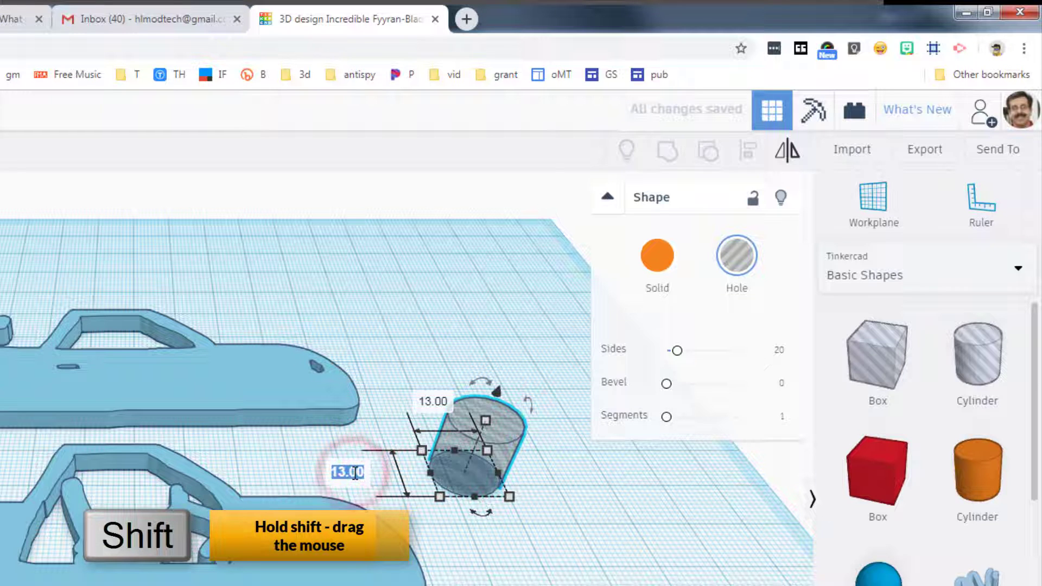
{"action": "type", "text": "4"}
{"action": "key", "text": "Return"}
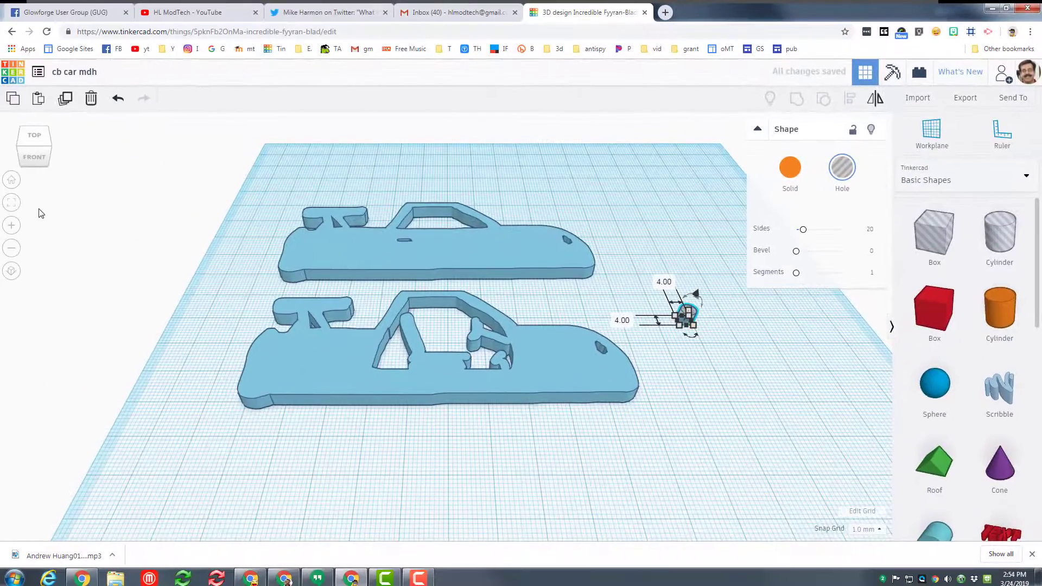
{"action": "left_click", "coordinate": [12, 180]}
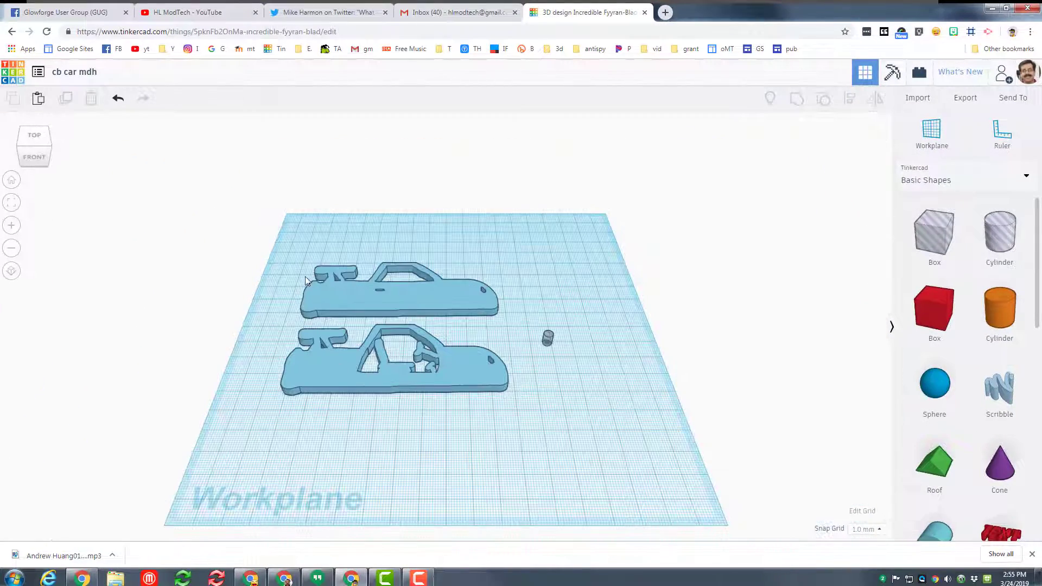
Select both car sides and centre-align them so they overlap in one place
{"action": "left_click_drag", "start_coordinate": [291, 243], "coordinate": [377, 402]}
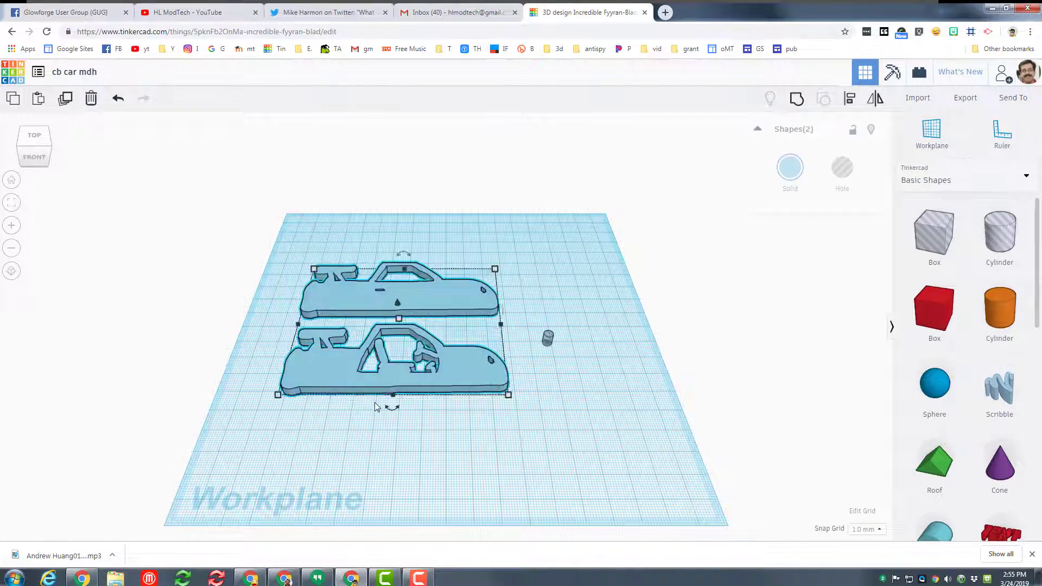
{"action": "left_click", "coordinate": [851, 103]}
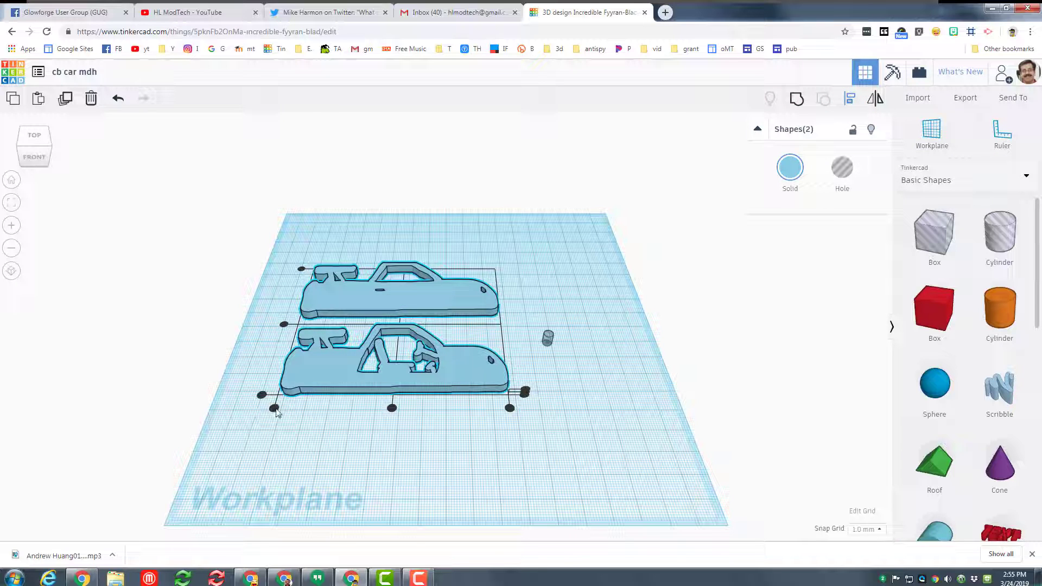
{"action": "left_click", "coordinate": [275, 408]}
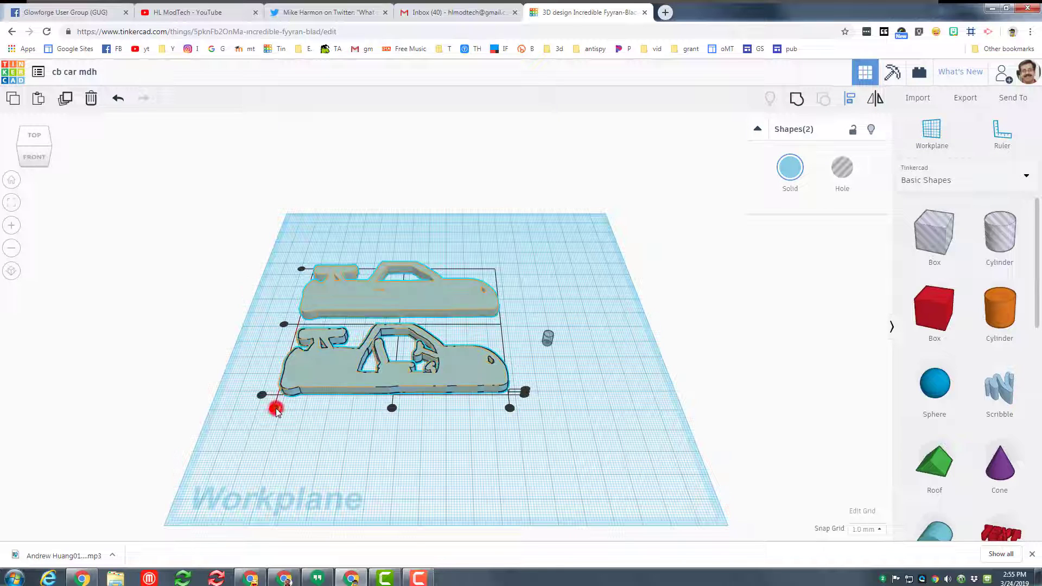
{"action": "left_click", "coordinate": [284, 324]}
{"action": "left_click", "coordinate": [348, 405]}
Raise the detailed car side to 4 mm elevation so it rests on the other
{"action": "left_click", "coordinate": [337, 325]}
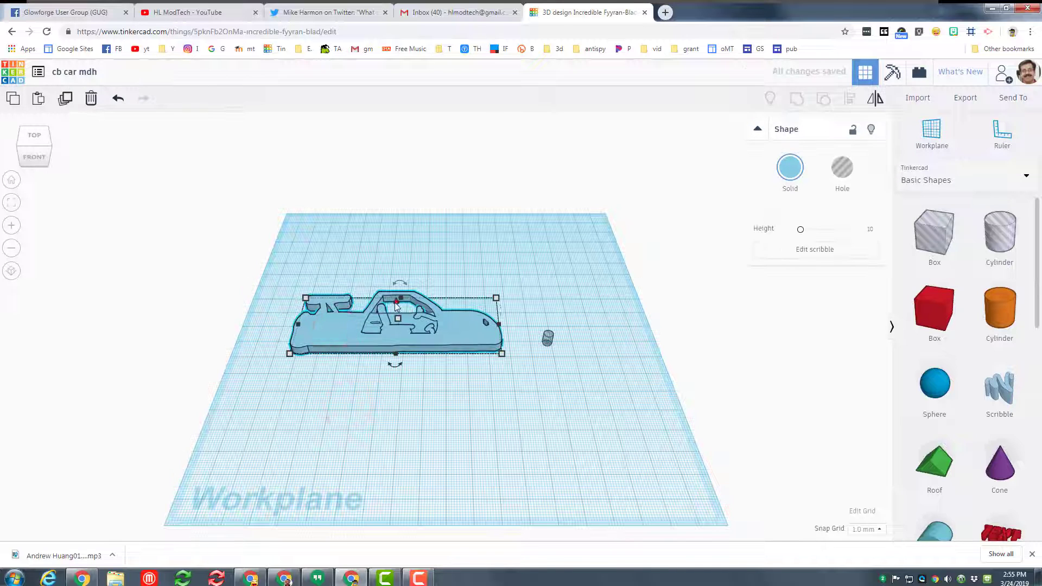
{"action": "left_click_drag", "start_coordinate": [395, 297], "coordinate": [396, 225]}
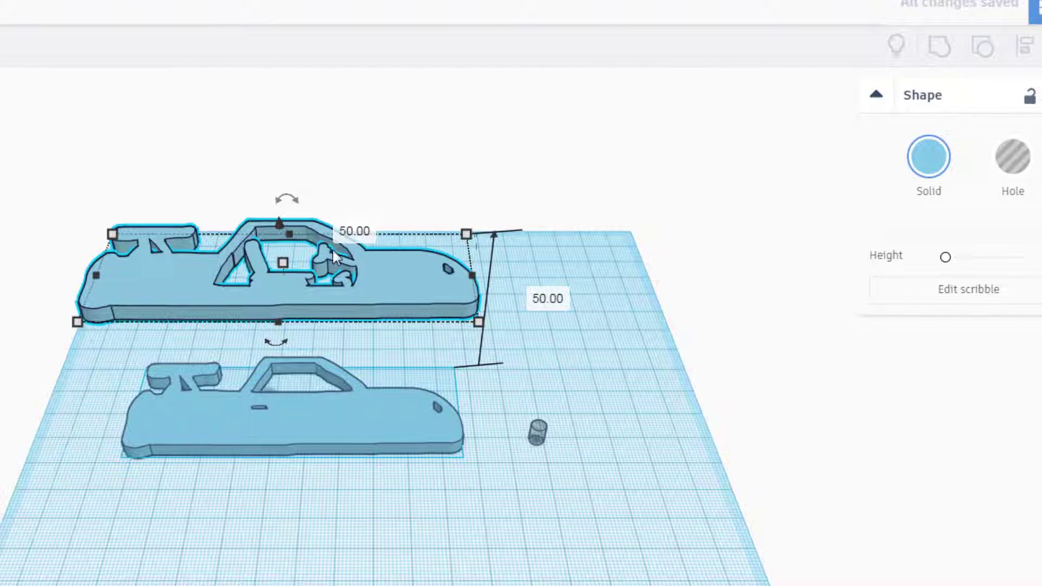
{"action": "left_click", "coordinate": [540, 296]}
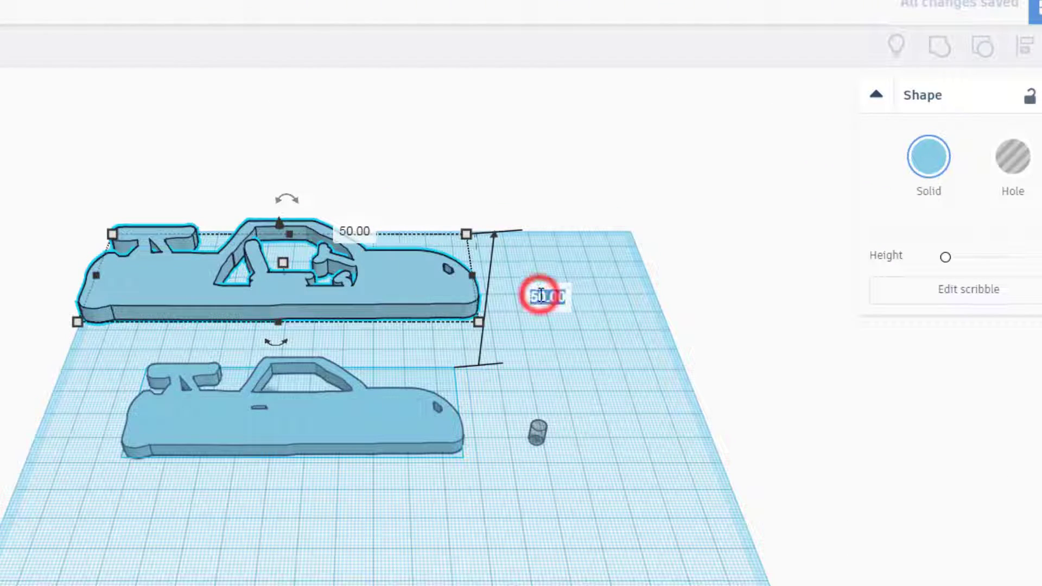
{"action": "type", "text": "4"}
{"action": "key", "text": "Return"}
{"action": "scroll", "coordinate": [205, 580], "scroll_direction": "up", "scroll_amount": 5}
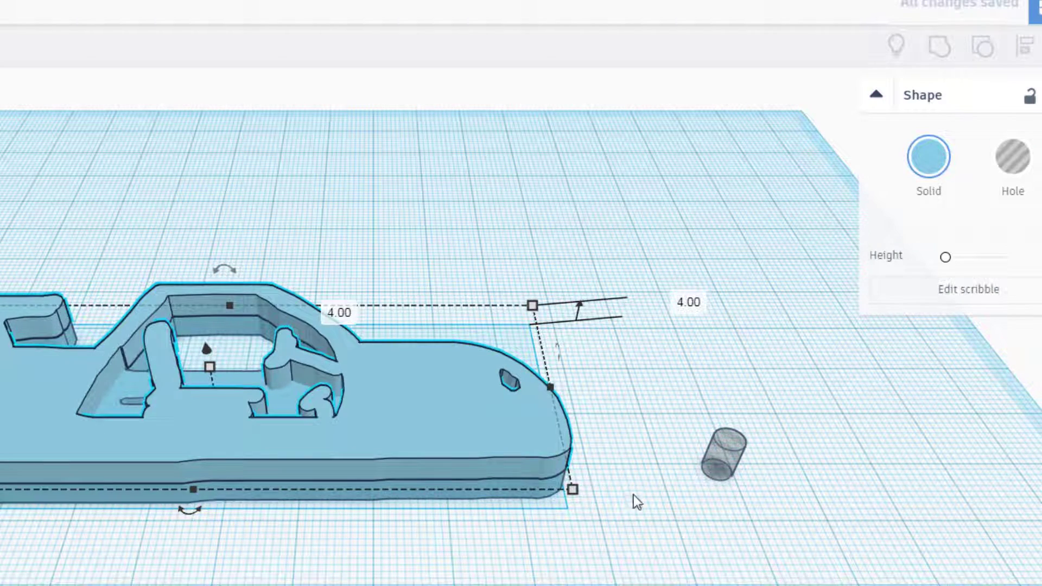
Raise the small hole cylinder to 4 mm elevation
{"action": "left_click", "coordinate": [724, 455]}
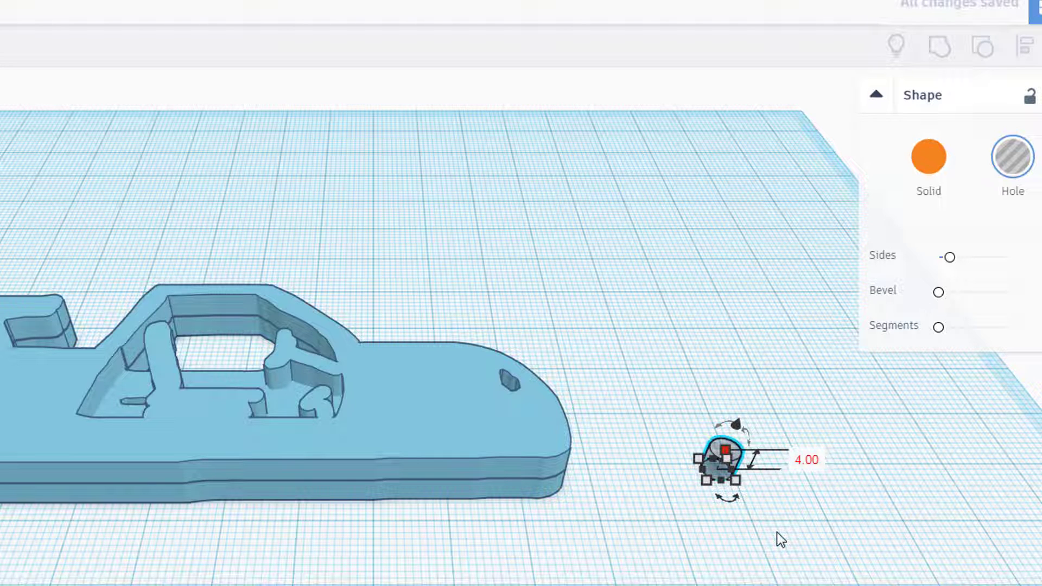
{"action": "key", "text": "Up"}
{"action": "key", "text": "Up"}
{"action": "key", "text": "Down"}
{"action": "key", "text": "Down"}
{"action": "left_click", "coordinate": [776, 532]}
{"action": "left_click", "coordinate": [716, 471]}
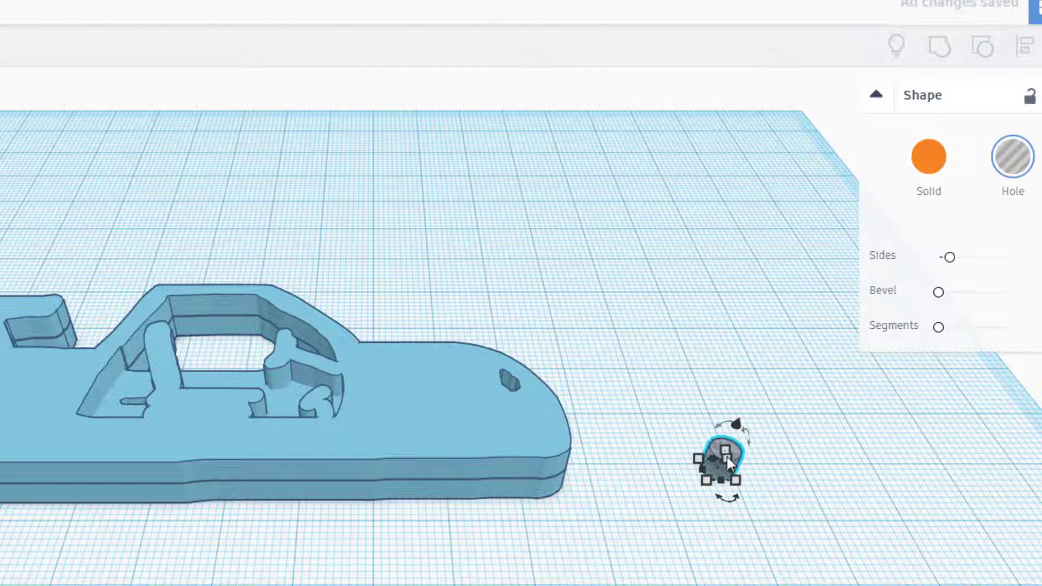
{"action": "left_click_drag", "start_coordinate": [737, 421], "coordinate": [784, 322]}
{"action": "left_click", "coordinate": [841, 450]}
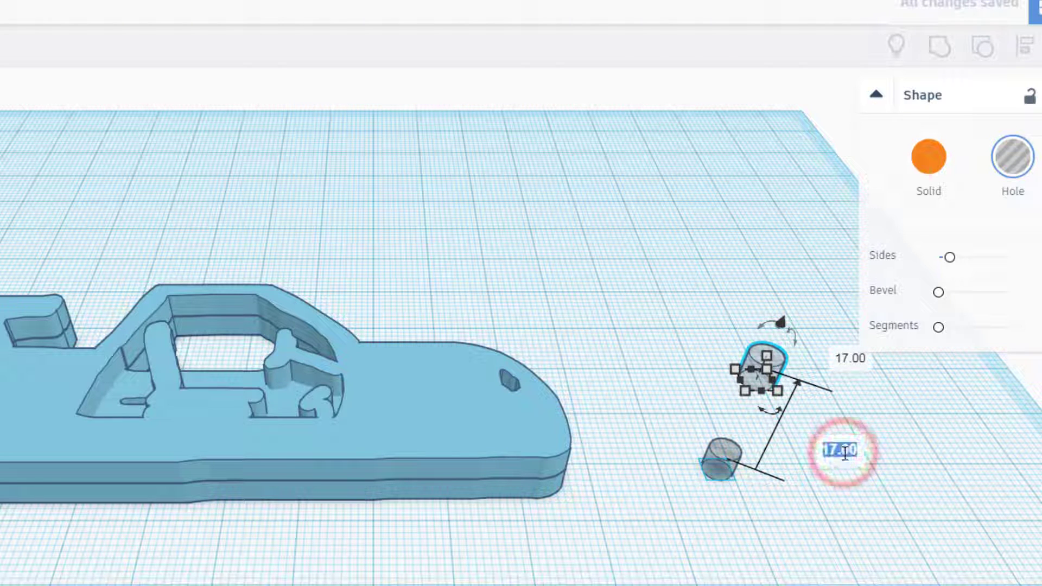
{"action": "type", "text": "4"}
{"action": "key", "text": "Return"}
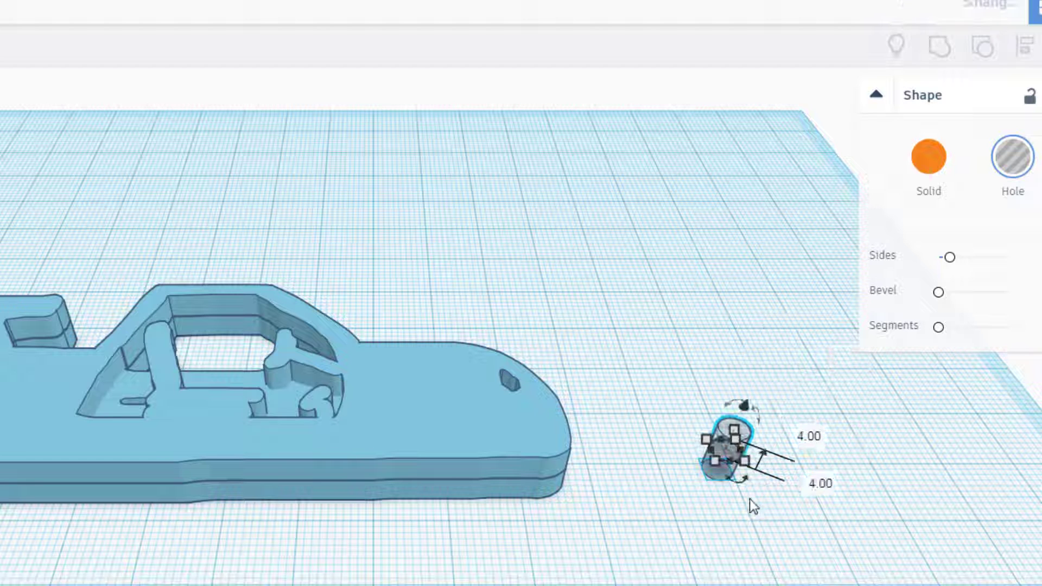
{"action": "left_click", "coordinate": [671, 532]}
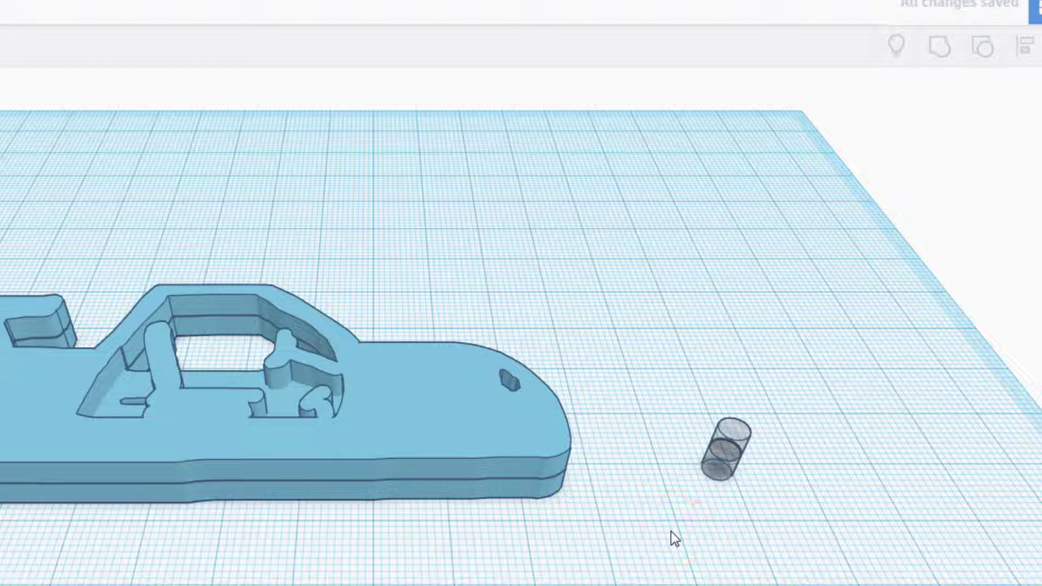
Nudge the hole cylinder onto the car body with the arrow keys
{"action": "left_click_drag", "start_coordinate": [691, 378], "coordinate": [751, 513]}
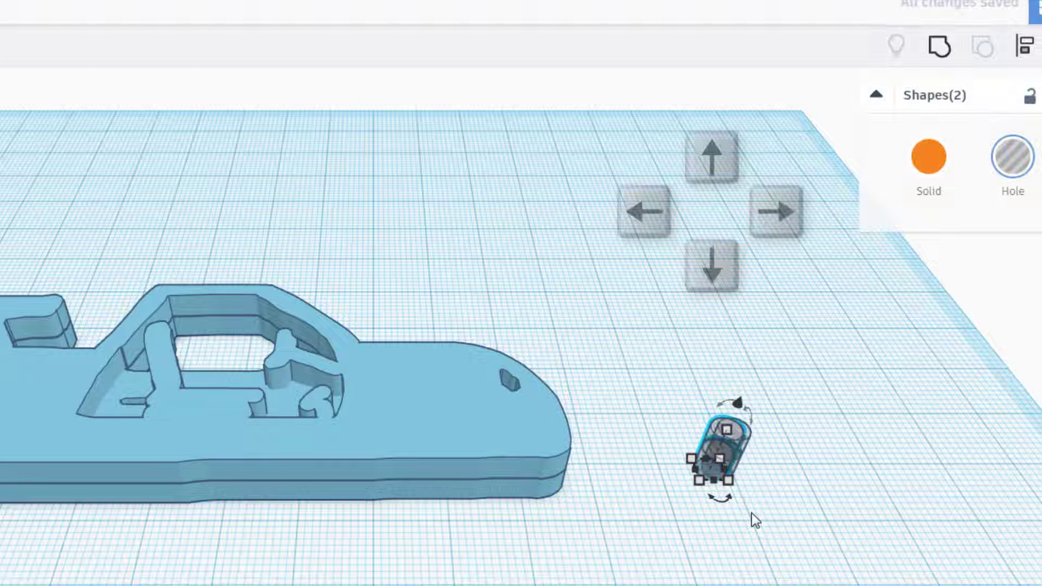
{"action": "key", "text": "Left"}
{"action": "key", "text": "Left"}
{"action": "key", "text": "Left"}
{"action": "key", "text": "Left"}
{"action": "key", "text": "Left"}
{"action": "key", "text": "Left"}
{"action": "key", "text": "Left"}
{"action": "key", "text": "Left"}
{"action": "key", "text": "Left"}
{"action": "key", "text": "Left"}
{"action": "key", "text": "Left"}
{"action": "key", "text": "Left"}
{"action": "key", "text": "Left"}
{"action": "key", "text": "Left"}
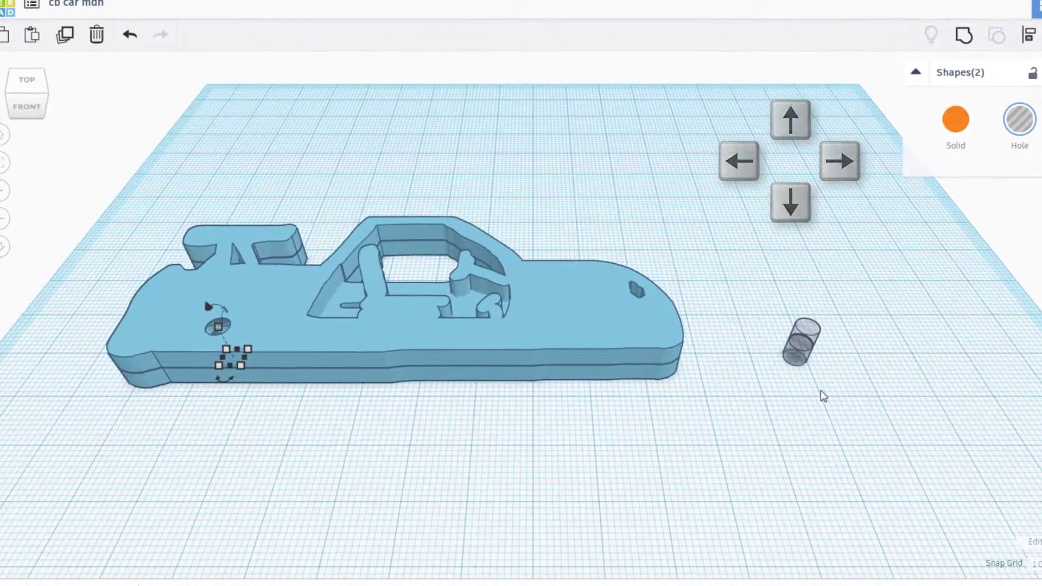
{"action": "key", "text": "Left"}
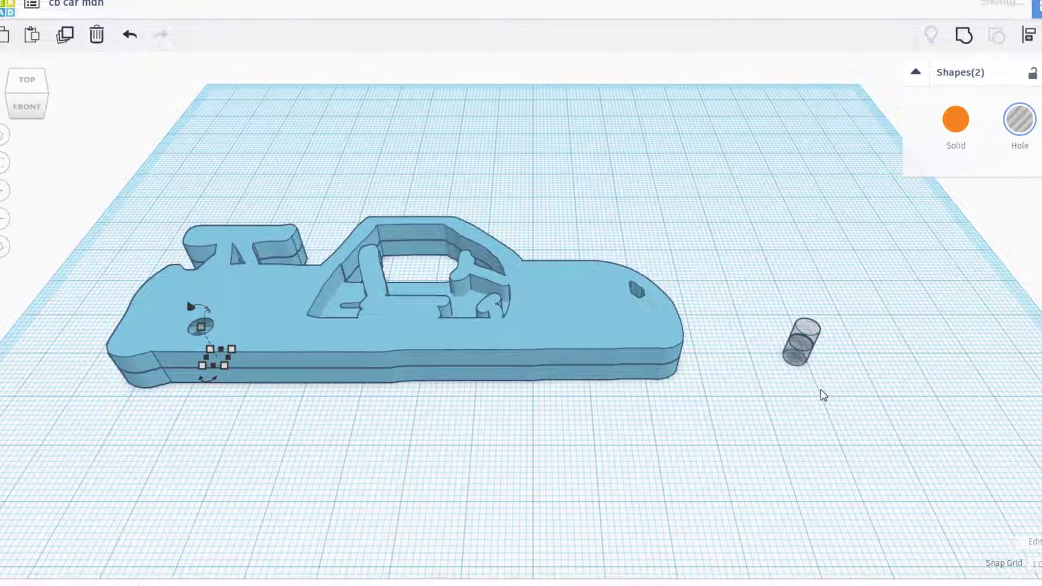
{"action": "key", "text": "Right"}
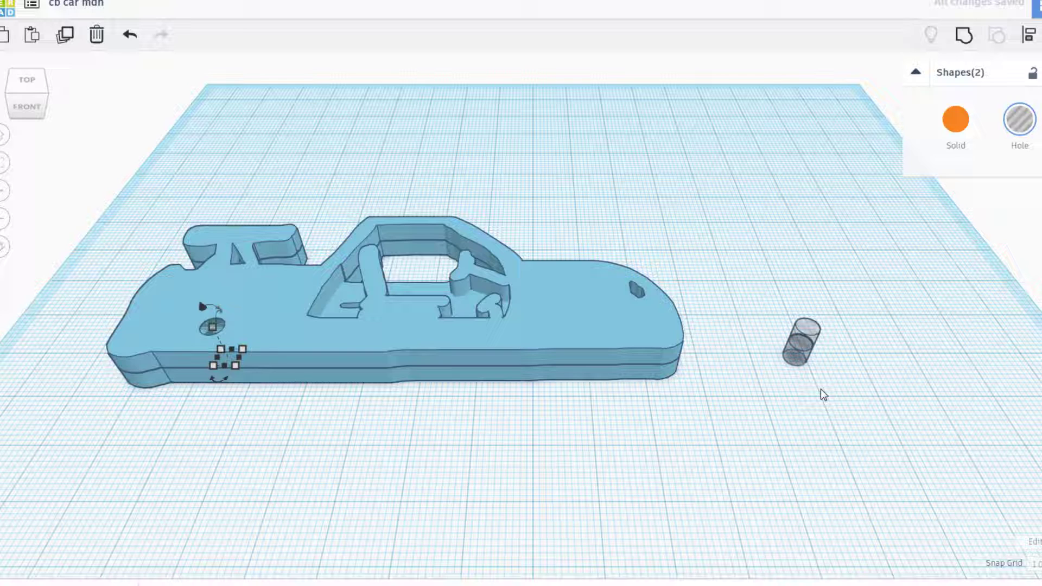
{"action": "key", "text": "Right"}
{"action": "key", "text": "Right"}
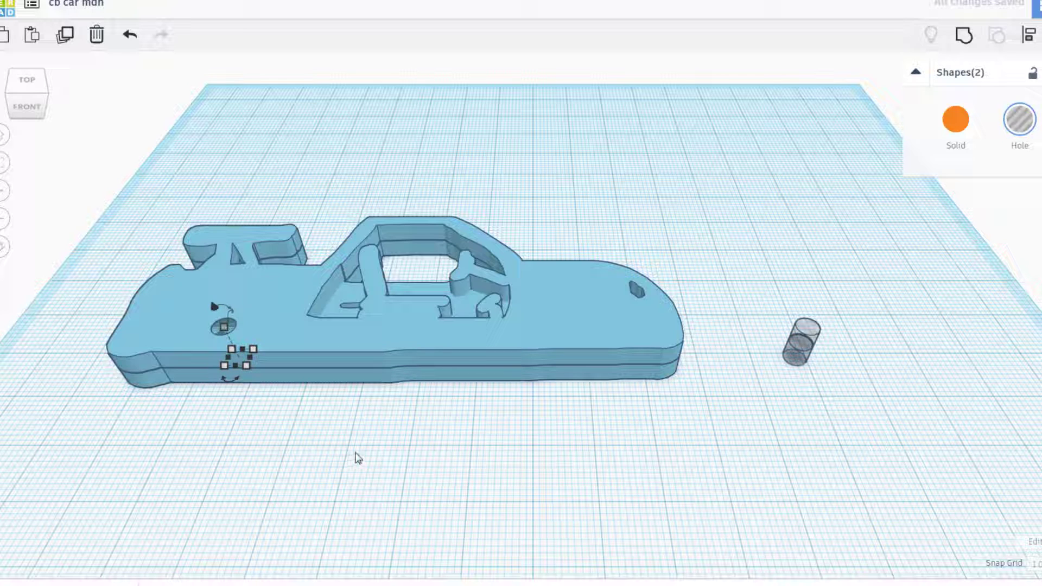
{"action": "key", "text": "Down"}
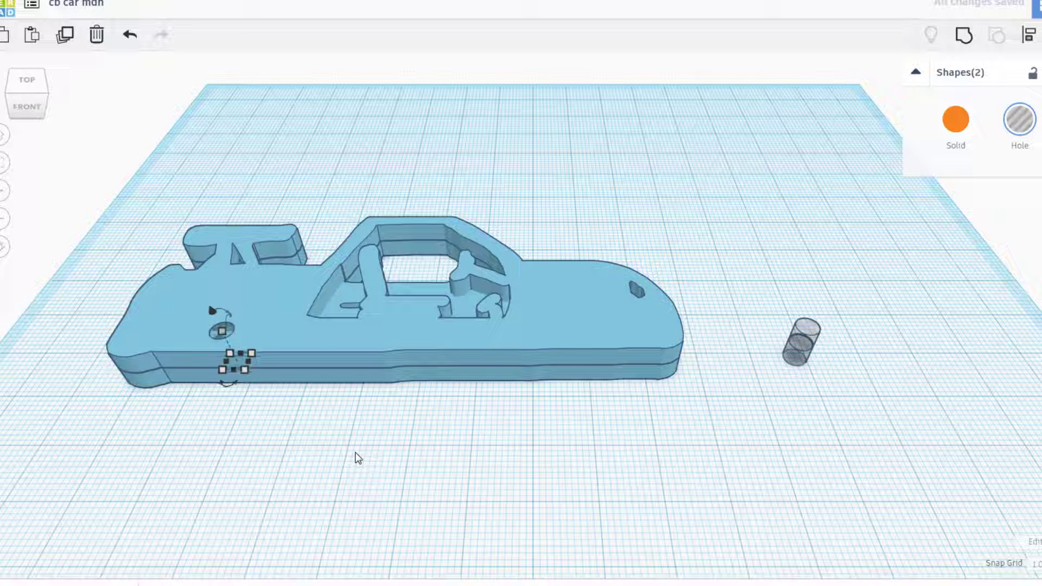
{"action": "key", "text": "Down"}
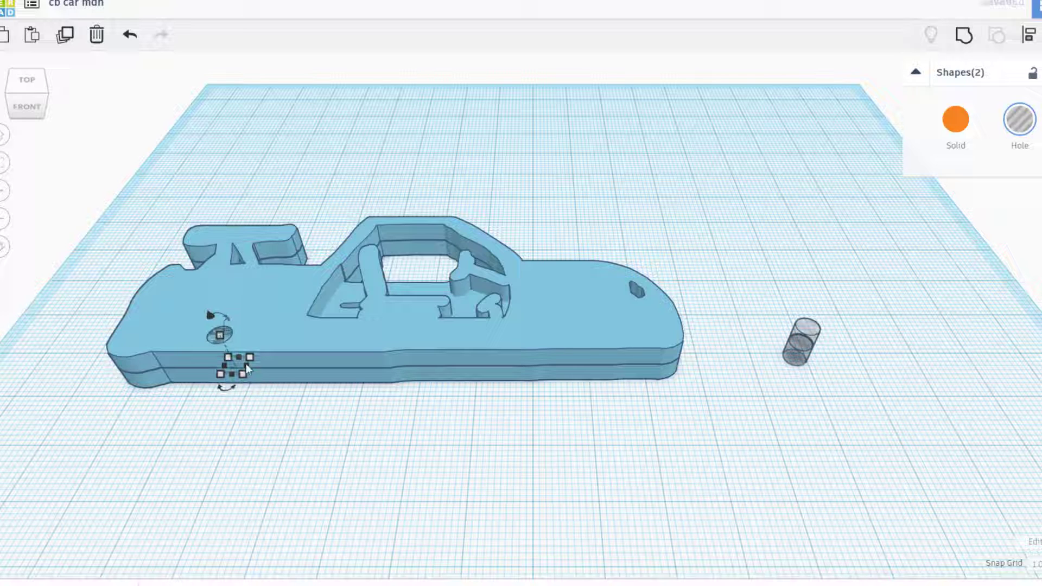
Slide the spare hole cylinder onto the car's other wheel position
{"action": "left_click_drag", "start_coordinate": [753, 312], "coordinate": [851, 389]}
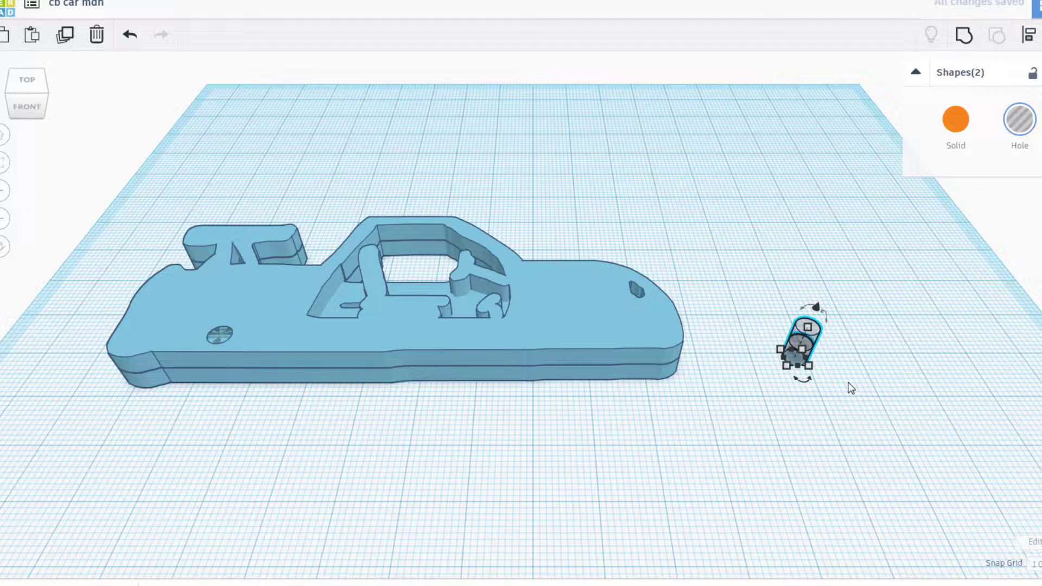
{"action": "key", "text": "Down"}
{"action": "key", "text": "Down"}
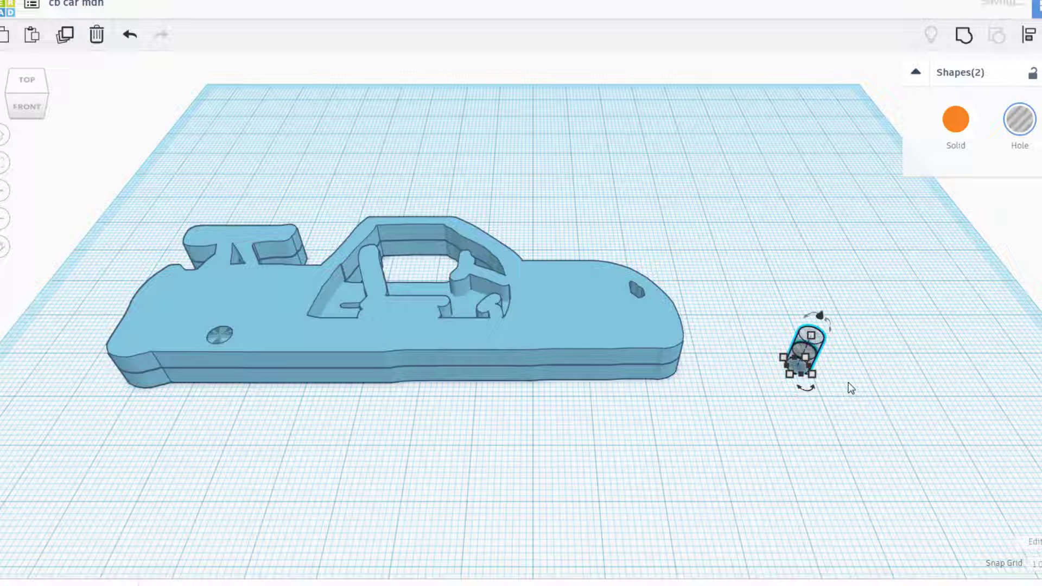
{"action": "key", "text": "shift+Left"}
{"action": "key", "text": "shift+Left"}
{"action": "key", "text": "shift+Left"}
{"action": "key", "text": "shift+Left"}
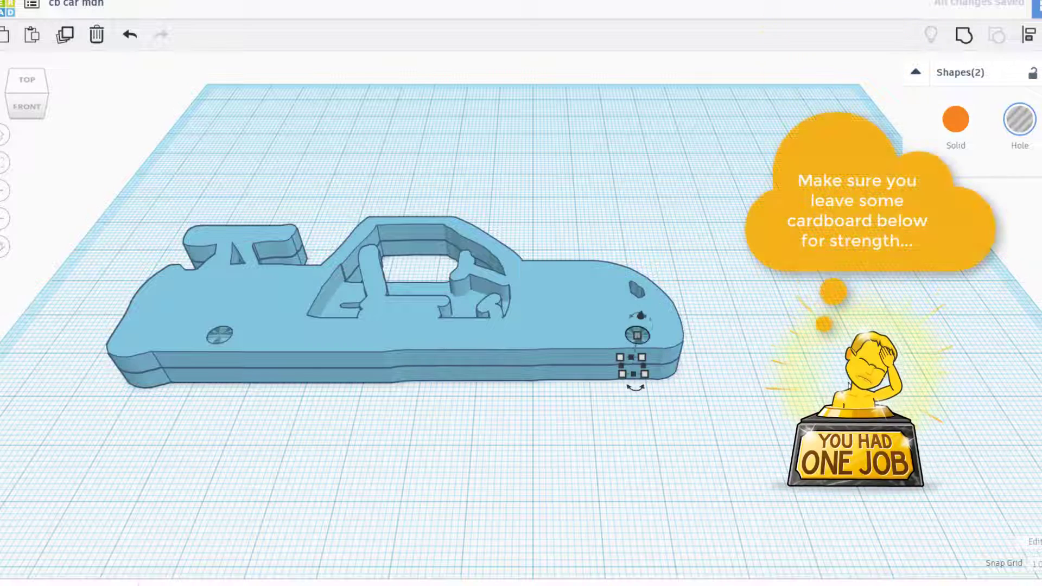
{"action": "key", "text": "Left"}
{"action": "key", "text": "Left"}
{"action": "key", "text": "Left"}
{"action": "key", "text": "Left"}
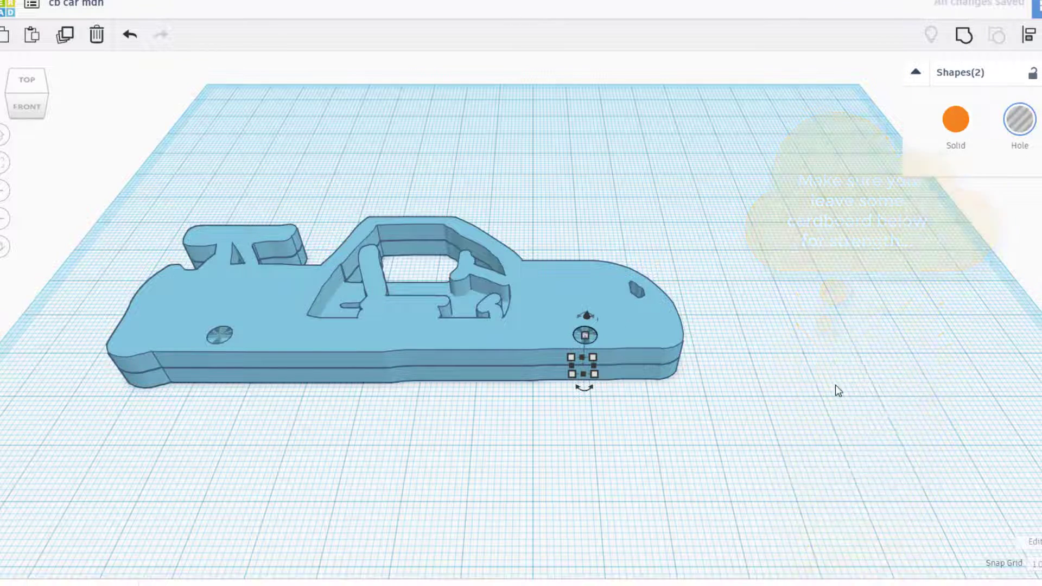
Group both axle hole cylinders with the upper car layer to cut them through it
{"action": "left_click", "coordinate": [220, 335]}
{"action": "left_click", "coordinate": [335, 429]}
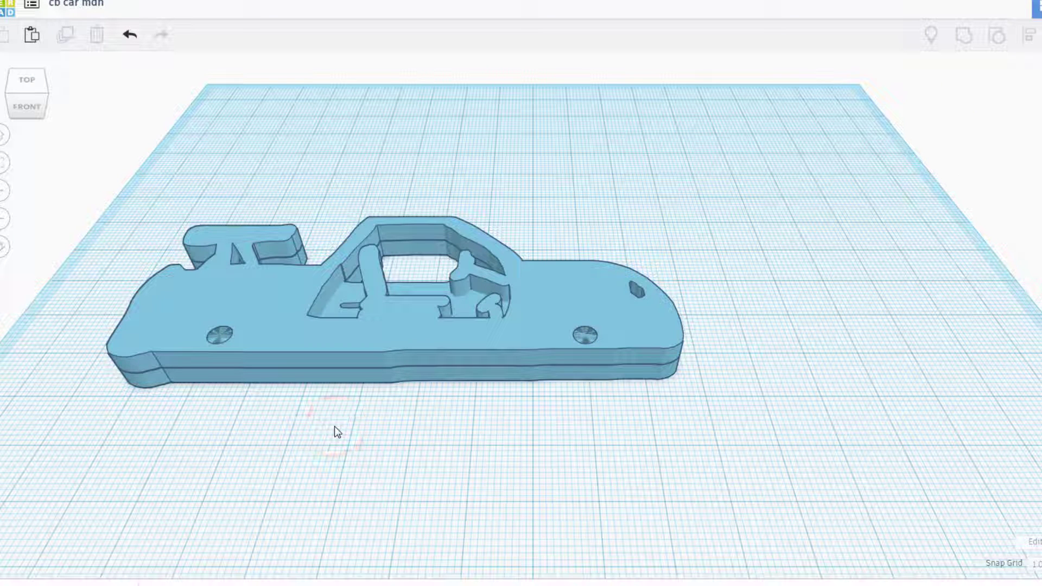
{"action": "left_click", "coordinate": [221, 334]}
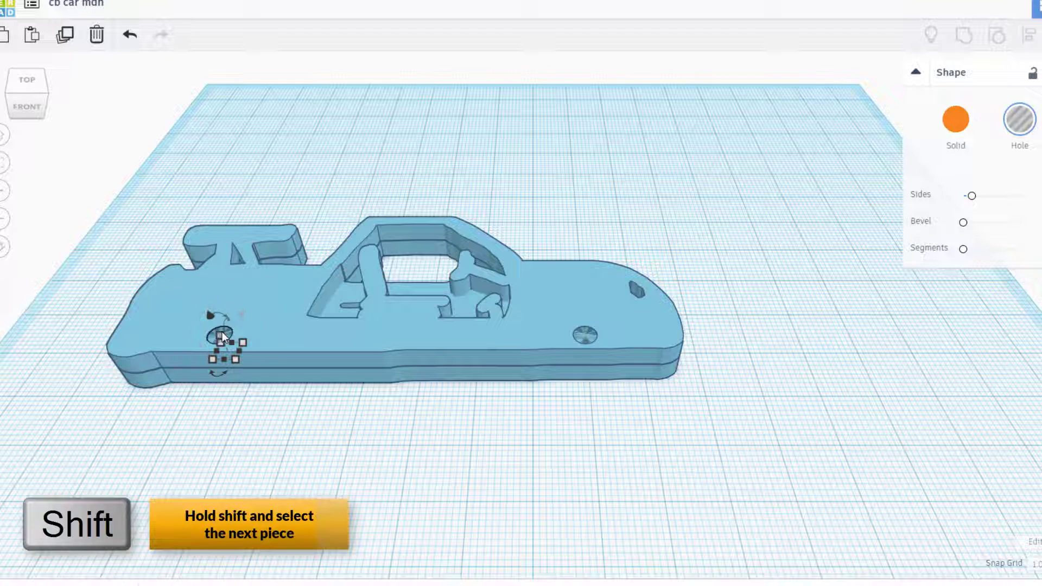
{"action": "left_click", "coordinate": [590, 335], "text": "shift"}
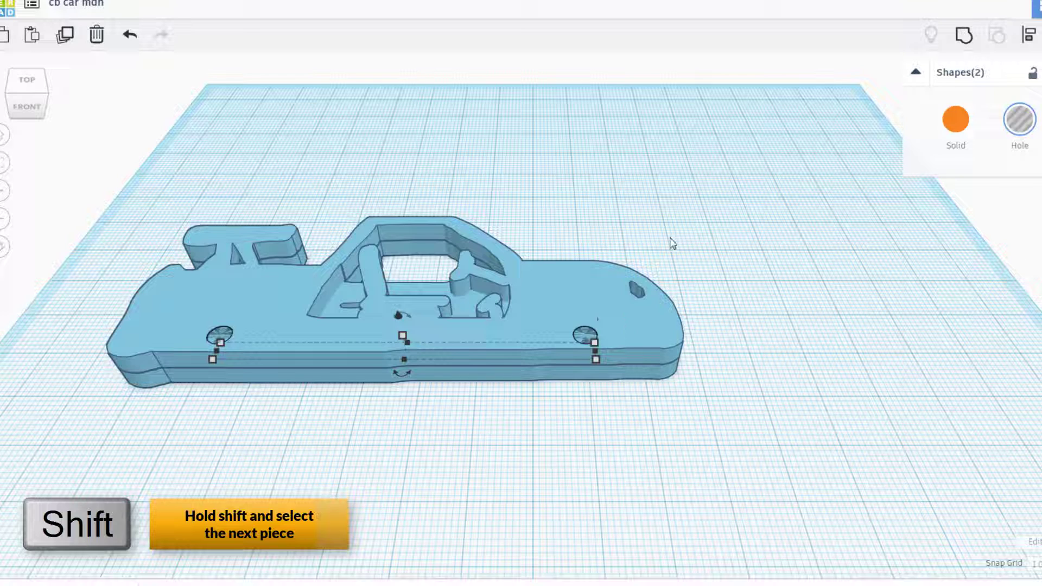
{"action": "left_click", "coordinate": [577, 290], "text": "shift"}
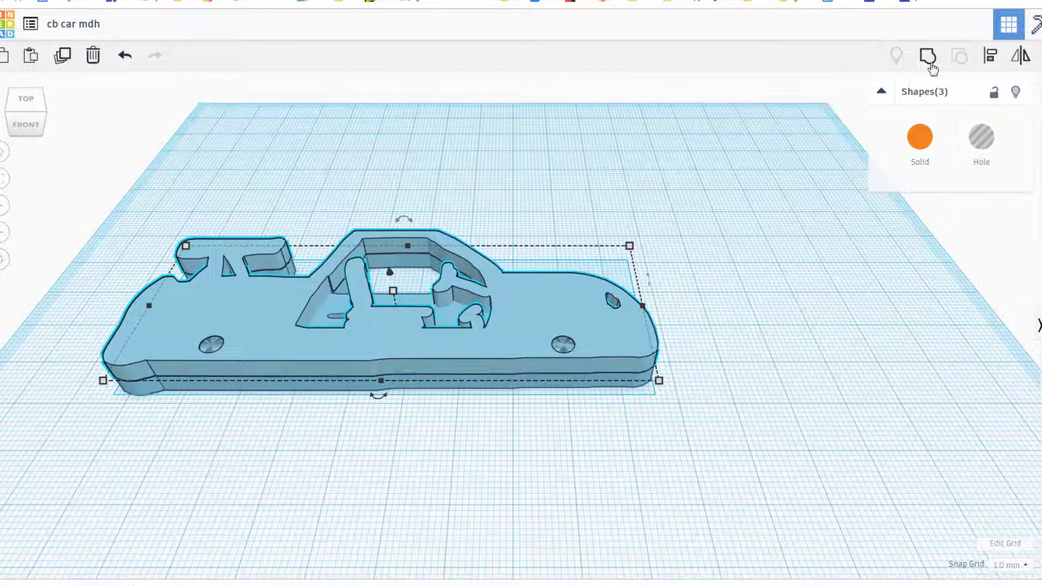
{"action": "left_click", "coordinate": [928, 57]}
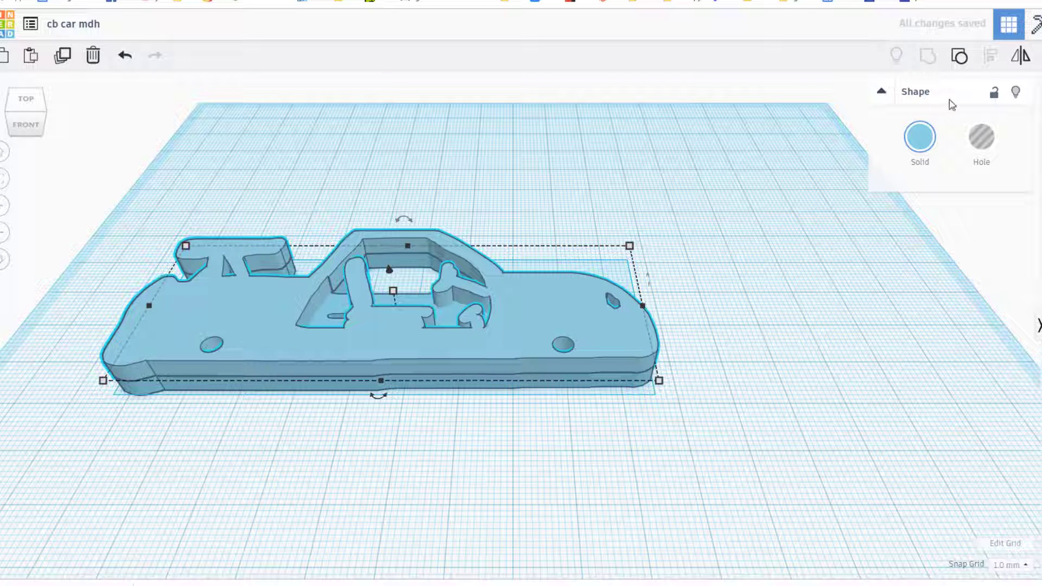
Hide the upper layer, group the holes into the lower layer, then show all again
{"action": "left_click", "coordinate": [1017, 93]}
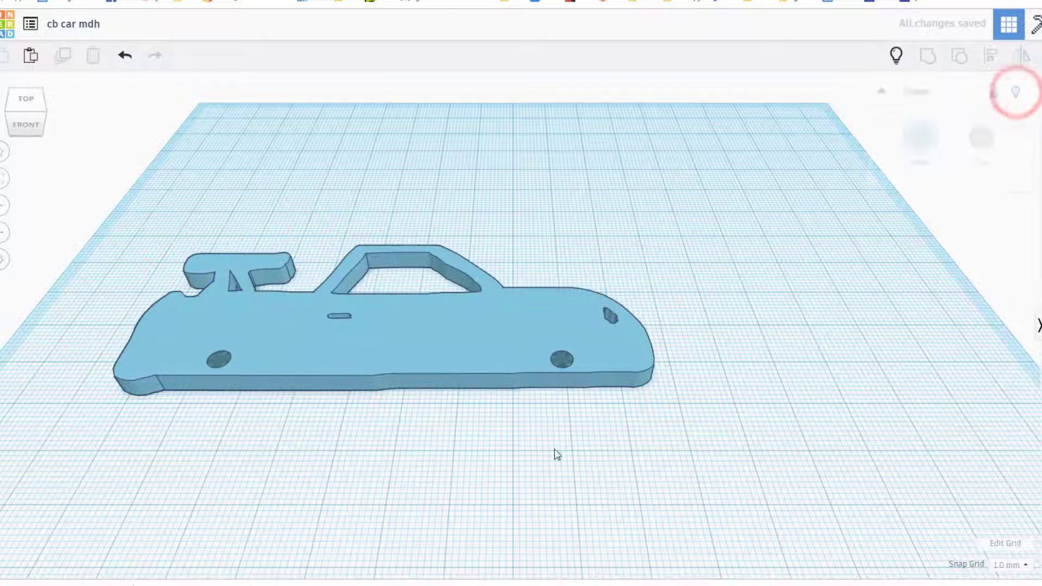
{"action": "left_click_drag", "start_coordinate": [176, 452], "coordinate": [680, 307]}
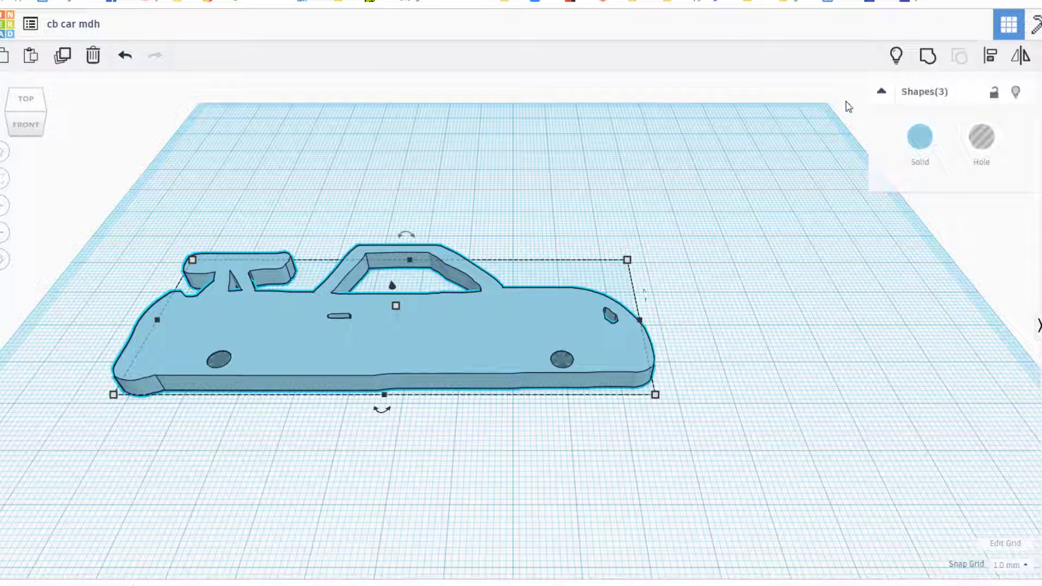
{"action": "left_click", "coordinate": [927, 57]}
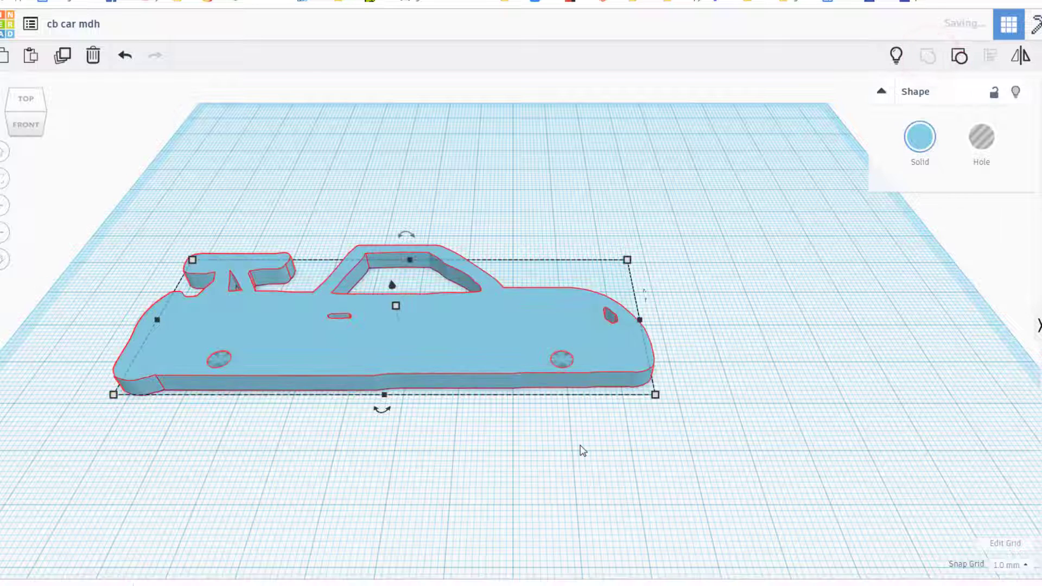
{"action": "left_click", "coordinate": [896, 56]}
{"action": "left_click", "coordinate": [498, 437]}
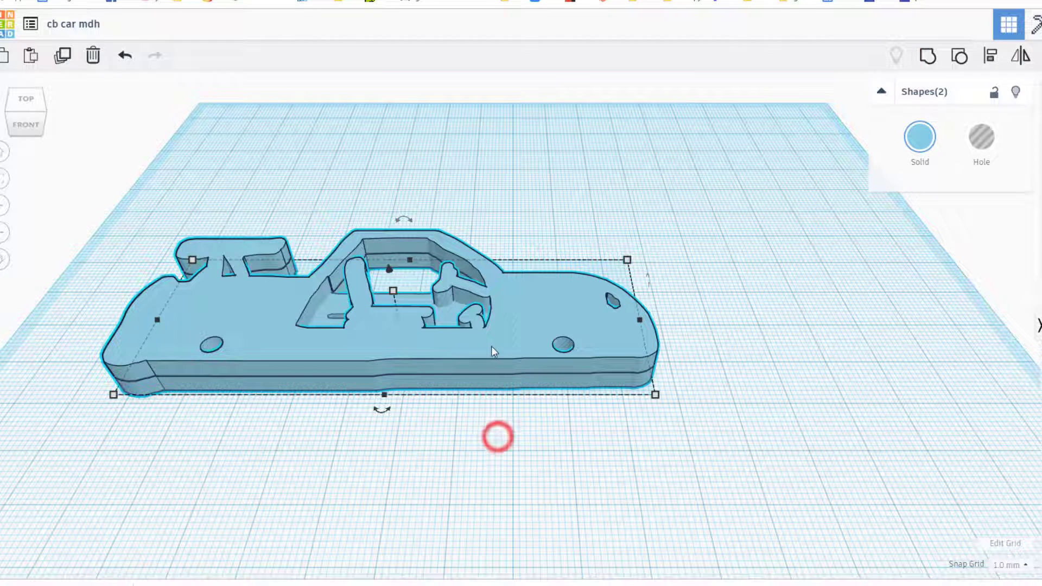
Move the upper car layer off the lower one and drop it onto the workplane
{"action": "left_click_drag", "start_coordinate": [509, 337], "coordinate": [526, 205]}
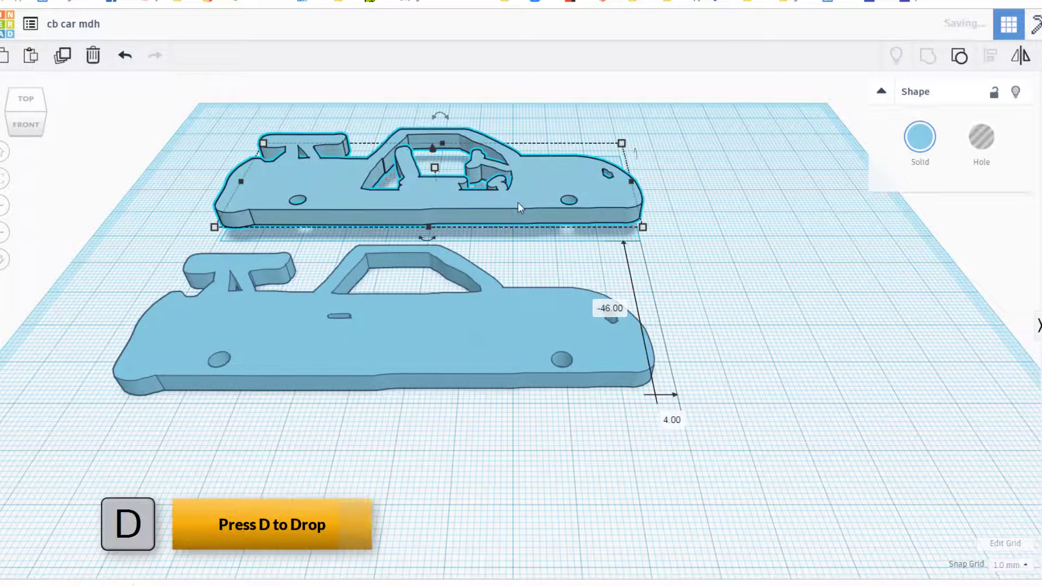
{"action": "key", "text": "d"}
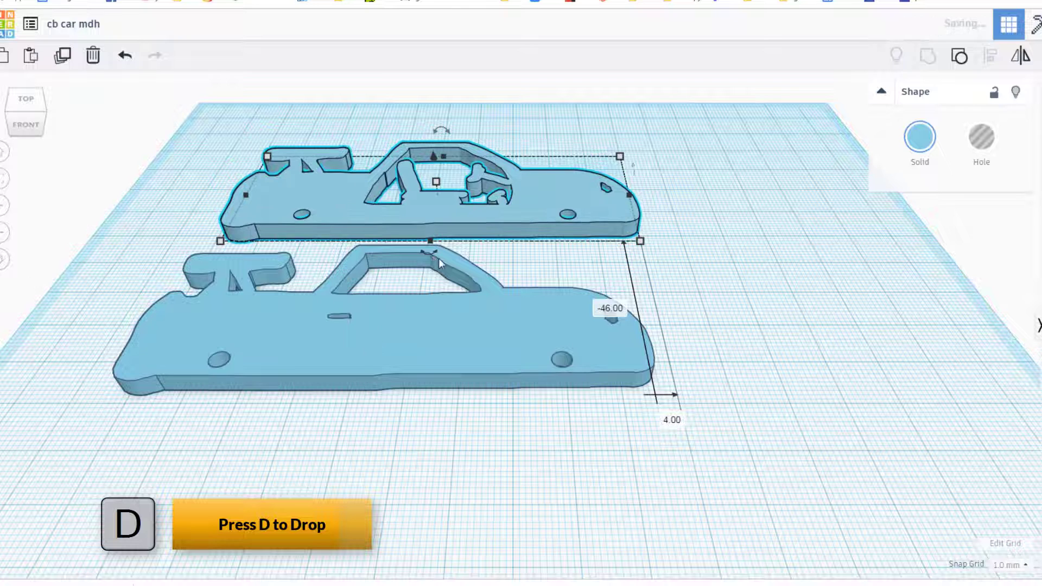
{"action": "left_click", "coordinate": [722, 245]}
{"action": "left_click", "coordinate": [632, 266]}
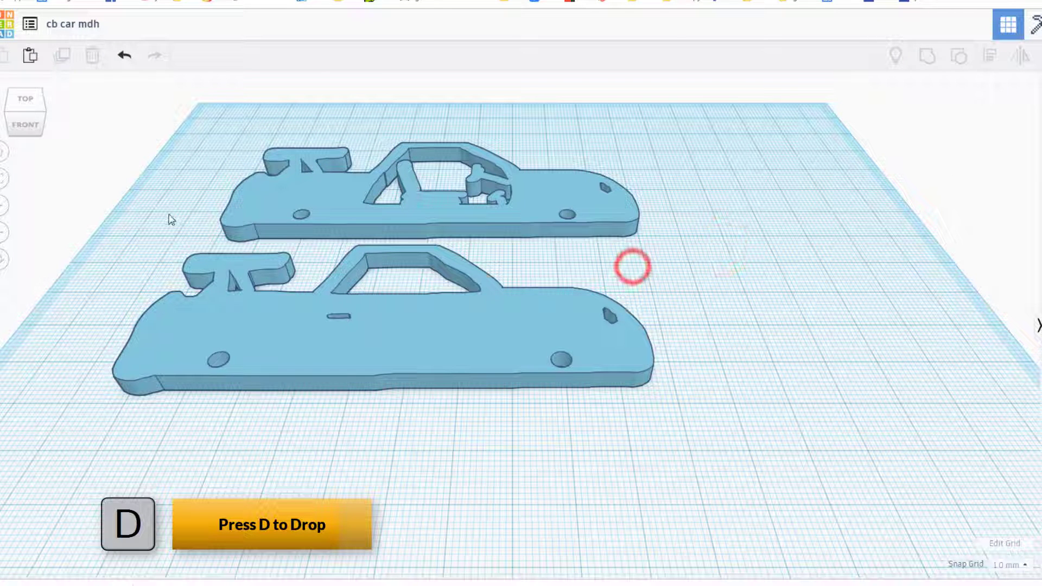
Align both car sides along their left ends
{"action": "mouse_move", "coordinate": [163, 188]}
{"action": "left_mouse_down"}
{"action": "mouse_move", "coordinate": [360, 381]}
{"action": "mouse_move", "coordinate": [406, 364]}
{"action": "left_mouse_up"}
{"action": "left_click", "coordinate": [991, 54]}
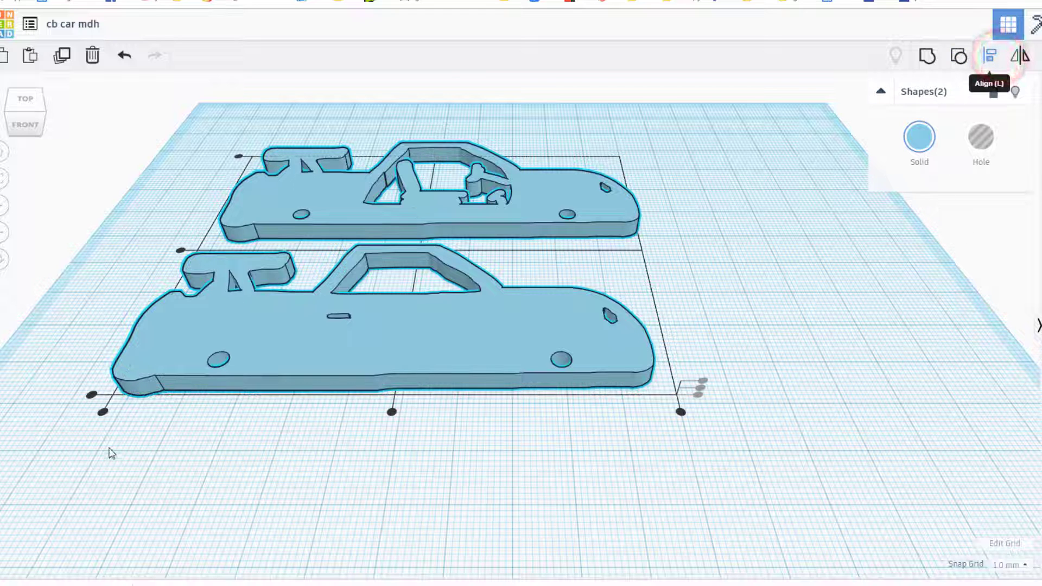
{"action": "left_click", "coordinate": [102, 415]}
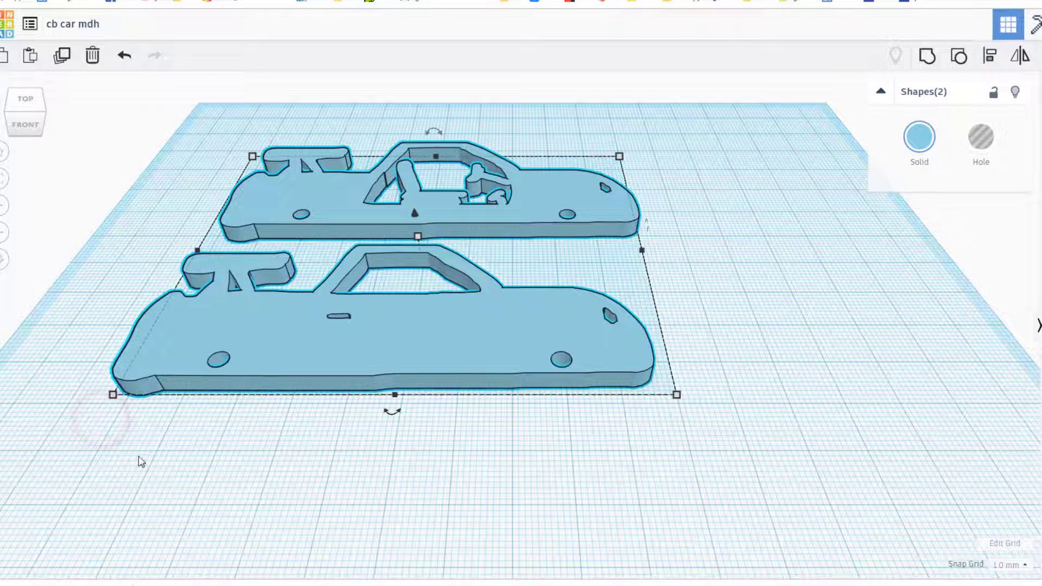
{"action": "left_click_drag", "start_coordinate": [313, 350], "coordinate": [402, 383]}
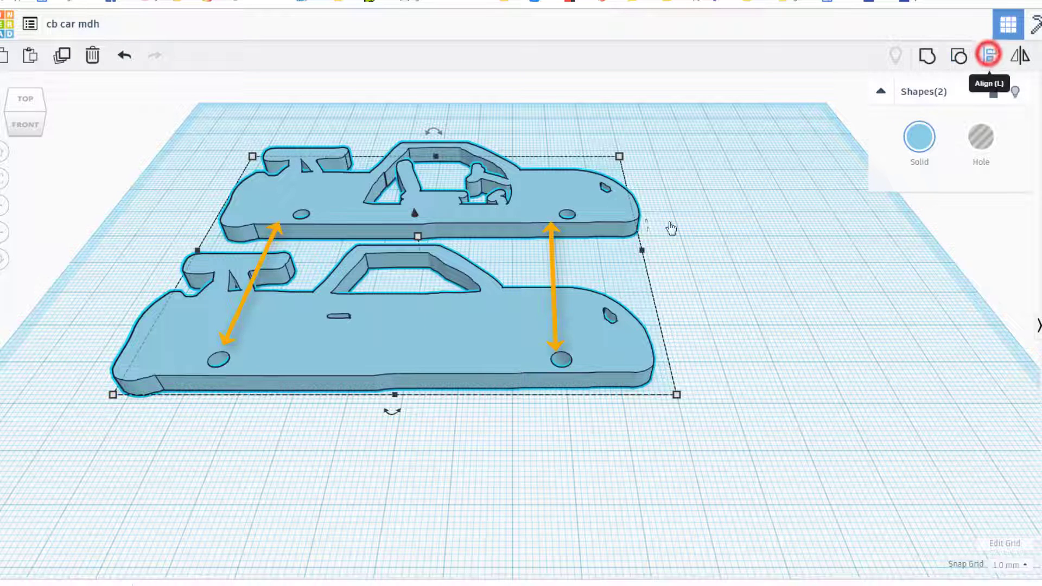
{"action": "left_click", "coordinate": [102, 414]}
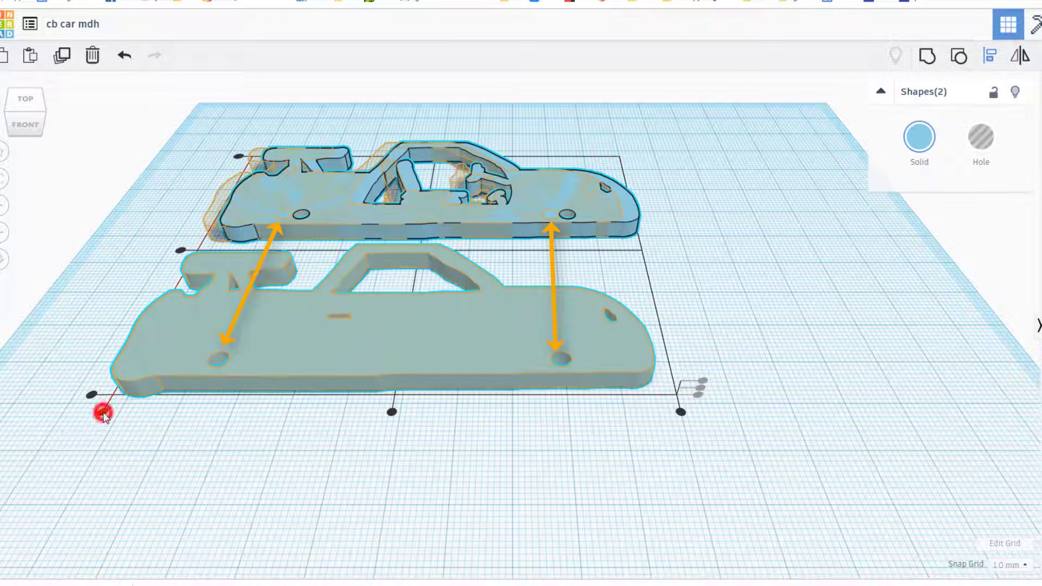
{"action": "left_click", "coordinate": [301, 463]}
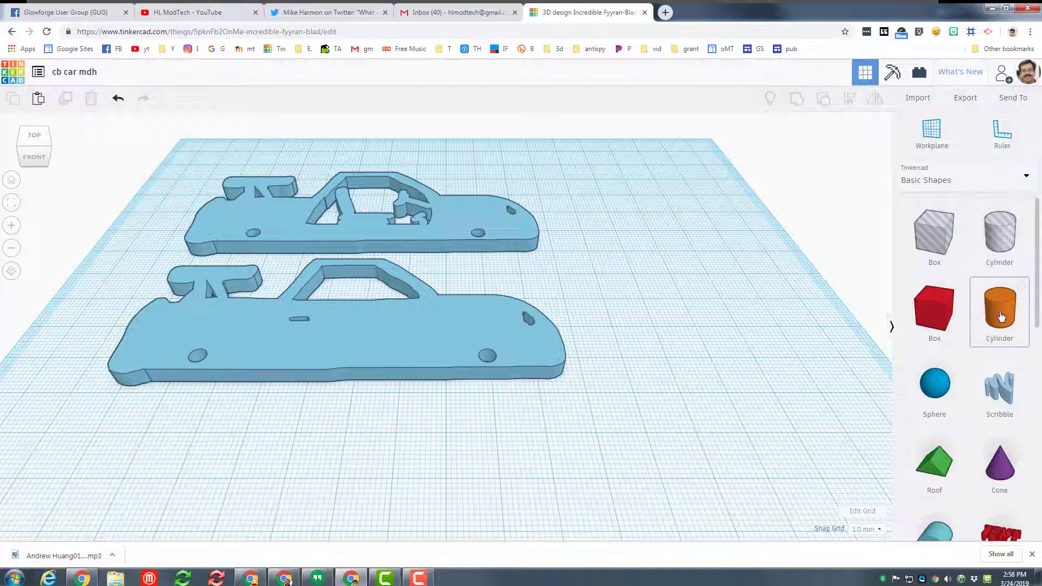
Place a solid cylinder 16 mm wide and 4 mm tall, smoothed to 64 sides
{"action": "left_click_drag", "start_coordinate": [1000, 308], "coordinate": [712, 370]}
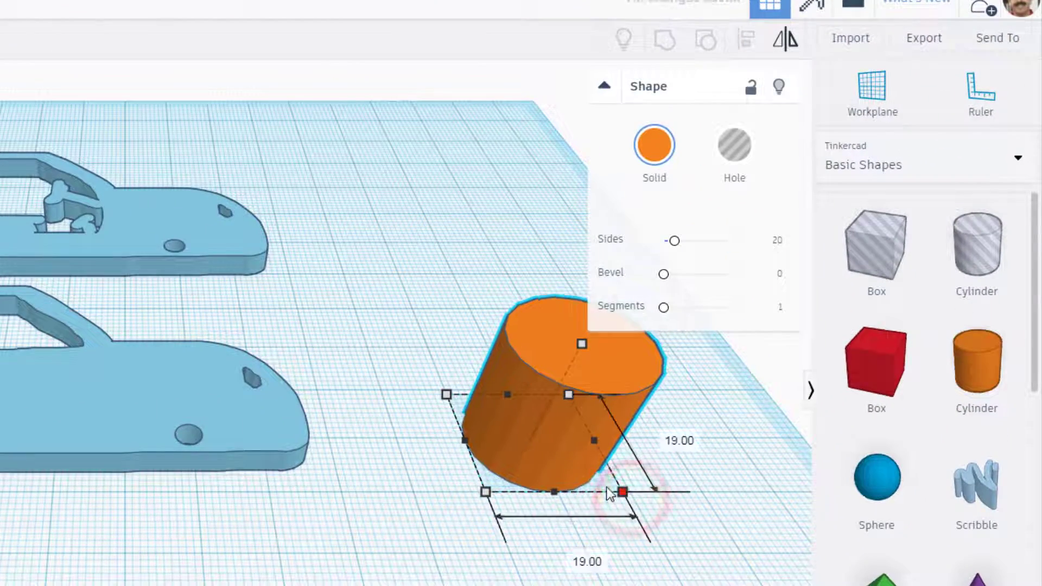
{"action": "left_click_drag", "start_coordinate": [609, 491], "coordinate": [599, 485]}
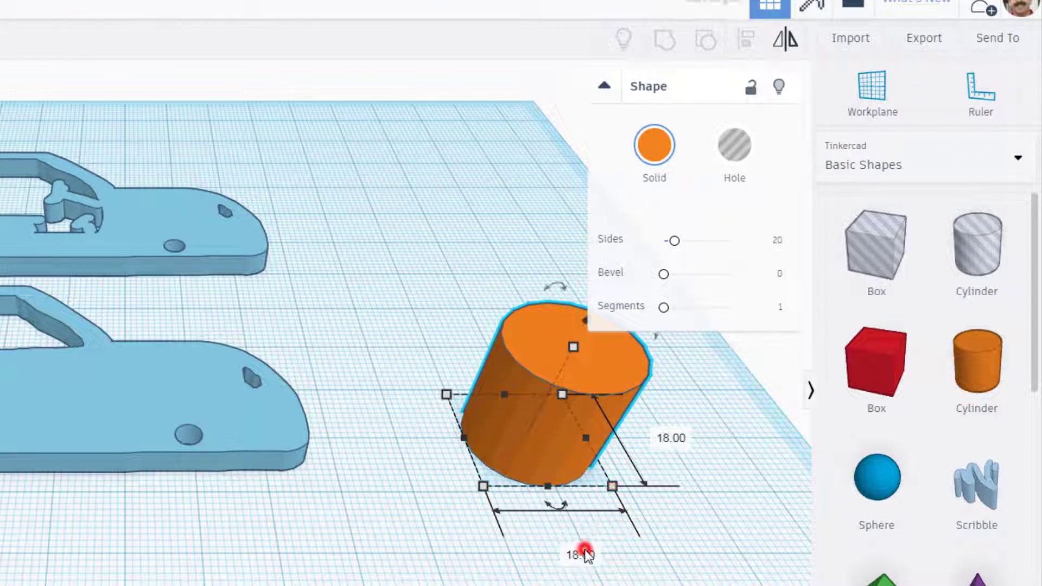
{"action": "left_click", "coordinate": [585, 551]}
{"action": "type", "text": "16"}
{"action": "key", "text": "Return"}
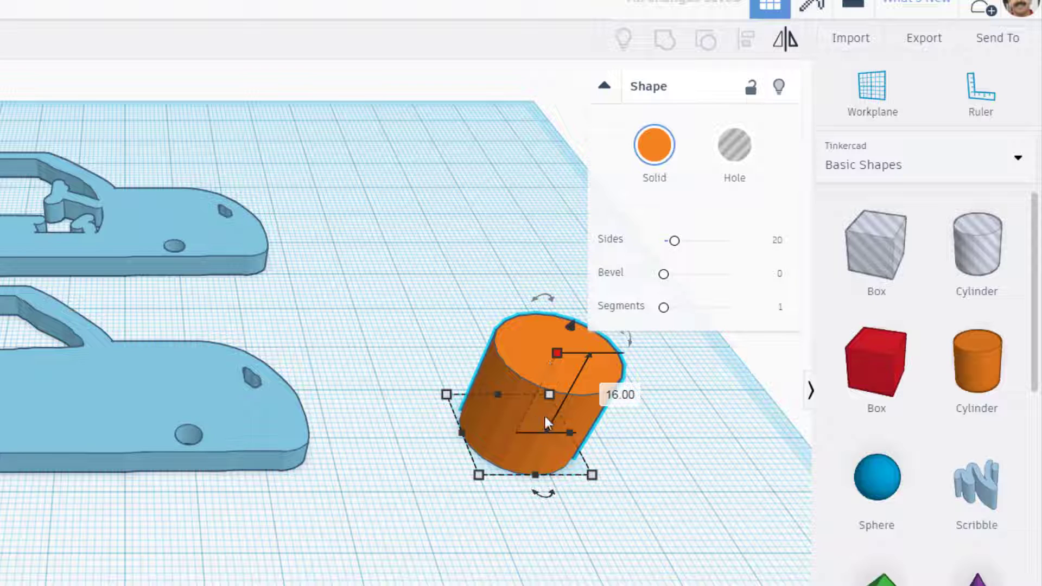
{"action": "left_click", "coordinate": [557, 353]}
{"action": "left_click", "coordinate": [608, 392]}
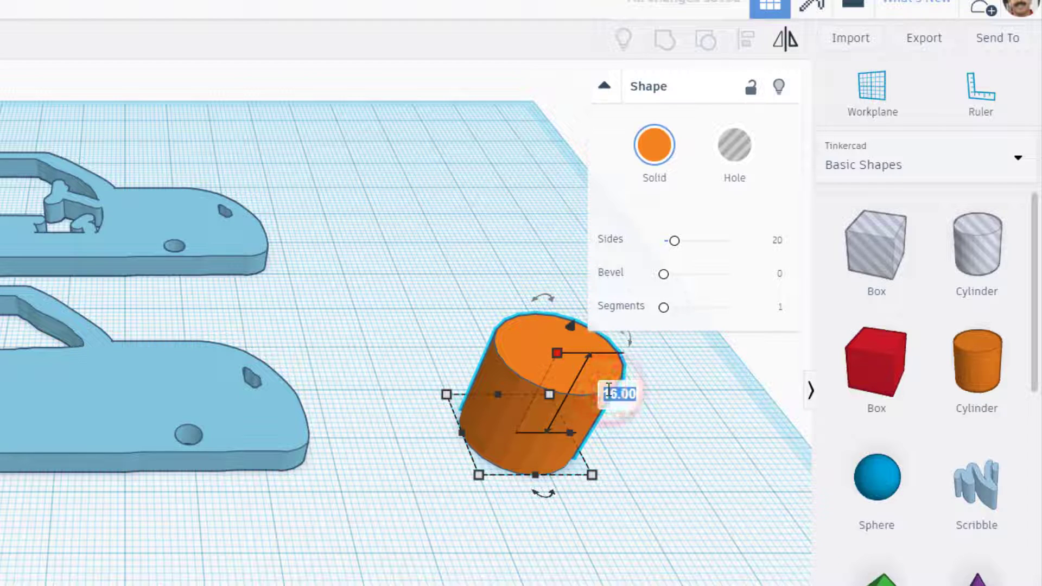
{"action": "type", "text": "4"}
{"action": "key", "text": "Return"}
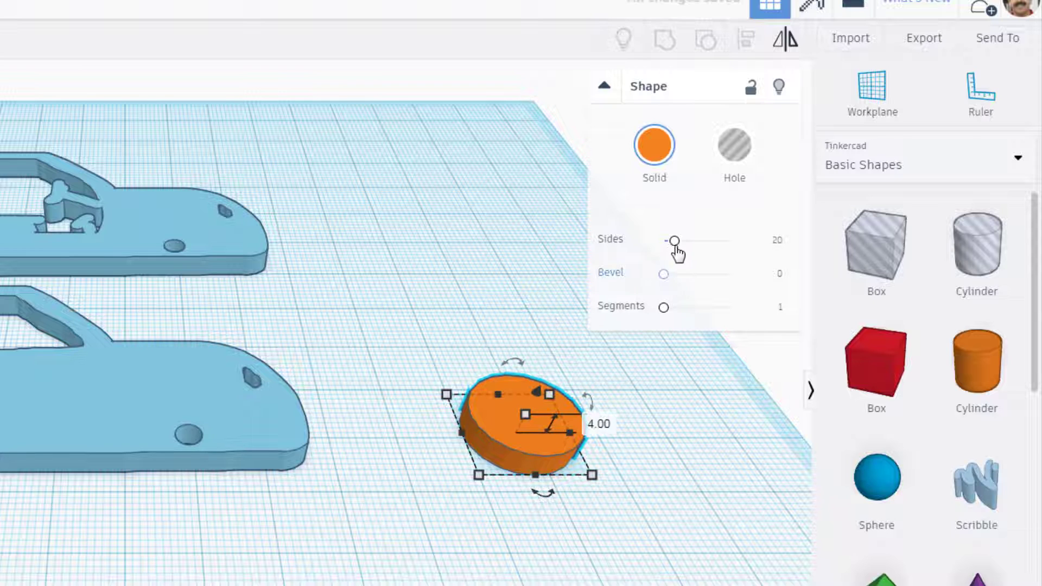
{"action": "left_click_drag", "start_coordinate": [674, 241], "coordinate": [798, 244]}
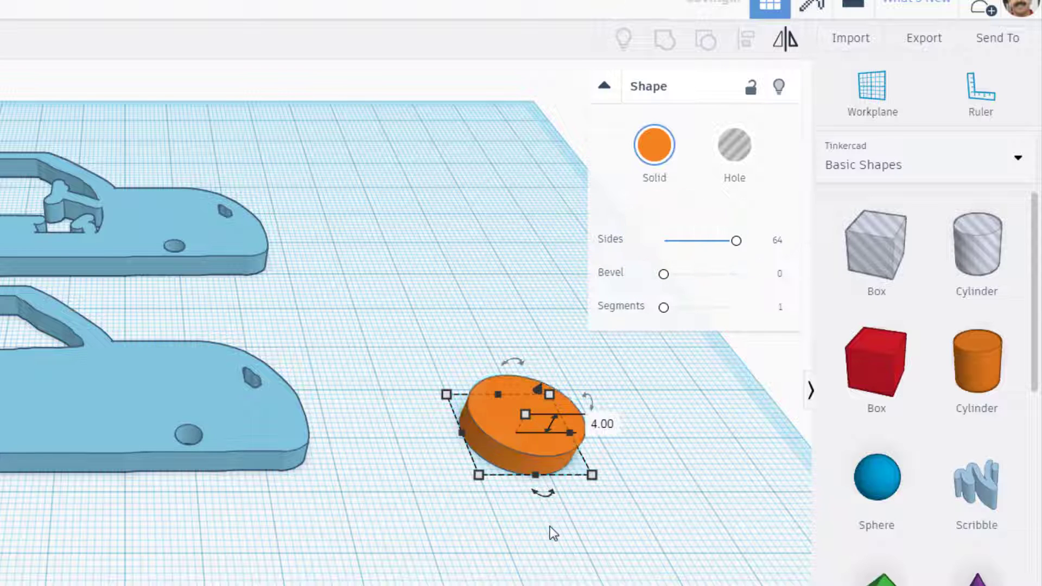
{"action": "left_click", "coordinate": [544, 494]}
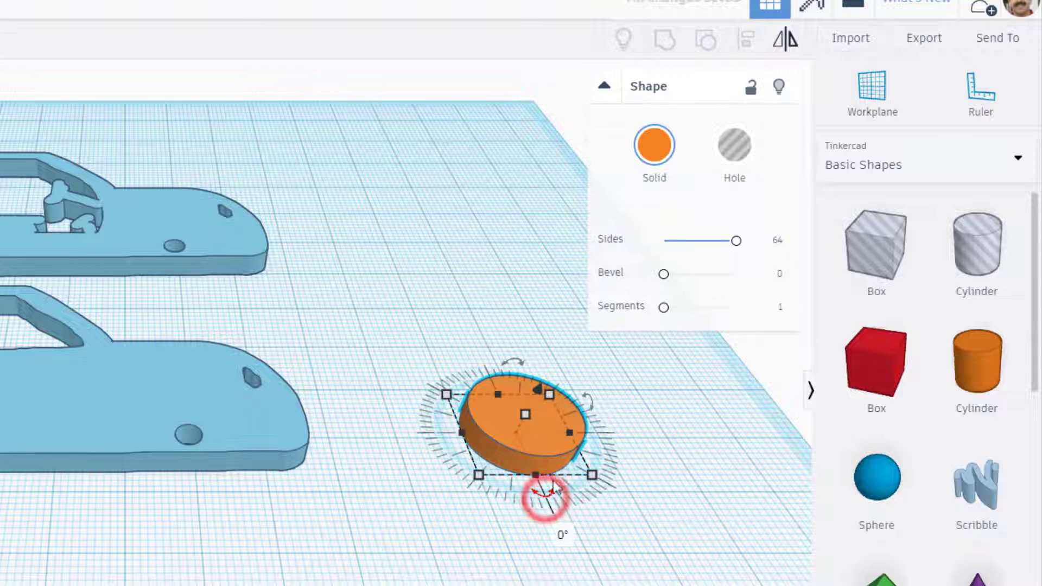
{"action": "left_click", "coordinate": [659, 419]}
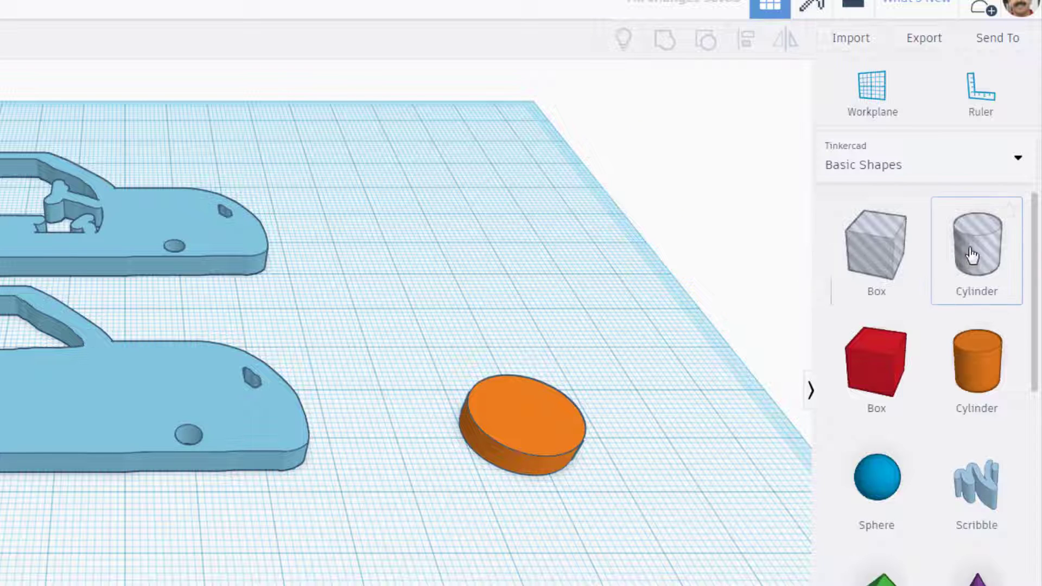
Place a hole cylinder beside the disc and size it to 4 mm
{"action": "left_click_drag", "start_coordinate": [975, 254], "coordinate": [597, 436]}
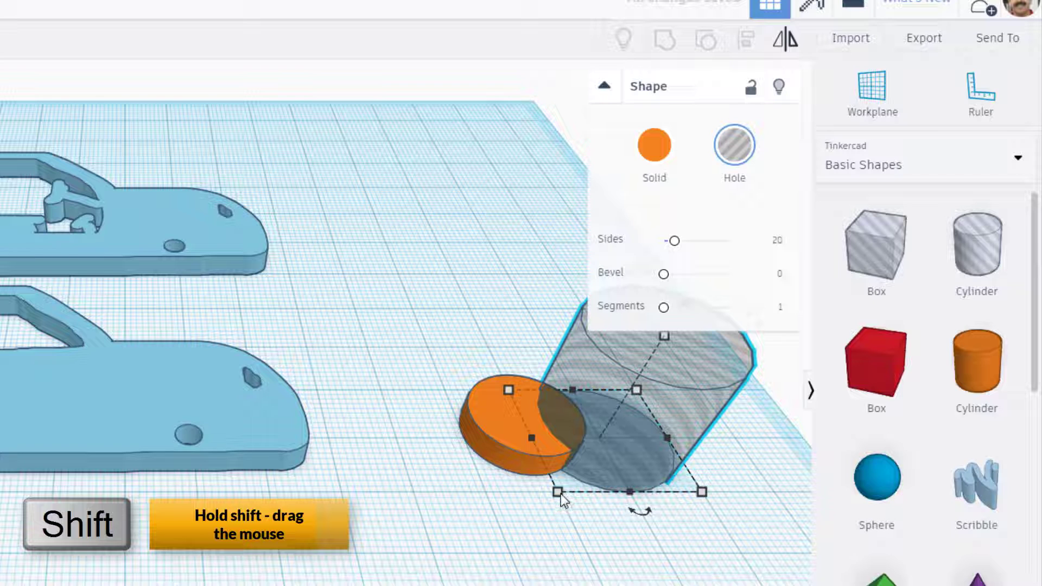
{"action": "left_click_drag", "start_coordinate": [558, 492], "coordinate": [674, 510], "text": "shift"}
{"action": "left_click", "coordinate": [673, 517]}
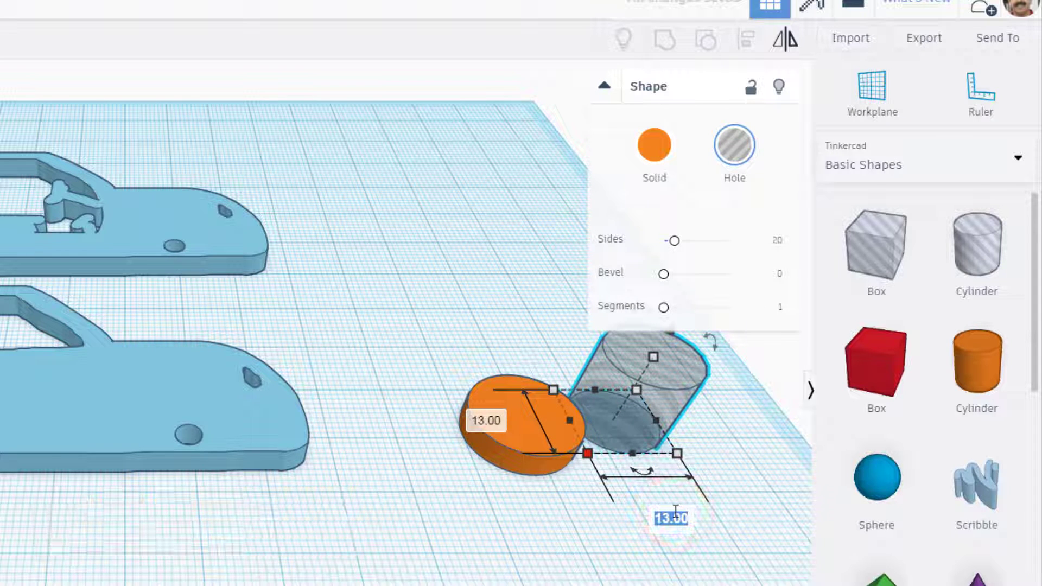
{"action": "type", "text": "4"}
{"action": "key", "text": "Return"}
Centre the hole on the disc and group them into a wheel
{"action": "left_click_drag", "start_coordinate": [456, 330], "coordinate": [664, 495]}
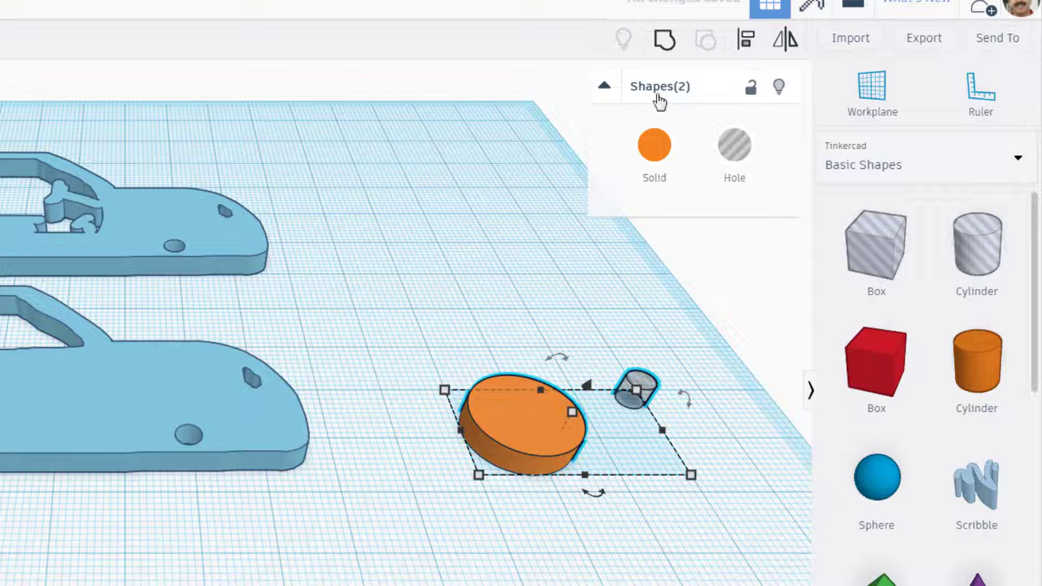
{"action": "left_click", "coordinate": [747, 39]}
{"action": "left_click", "coordinate": [439, 431]}
{"action": "left_click", "coordinate": [593, 491]}
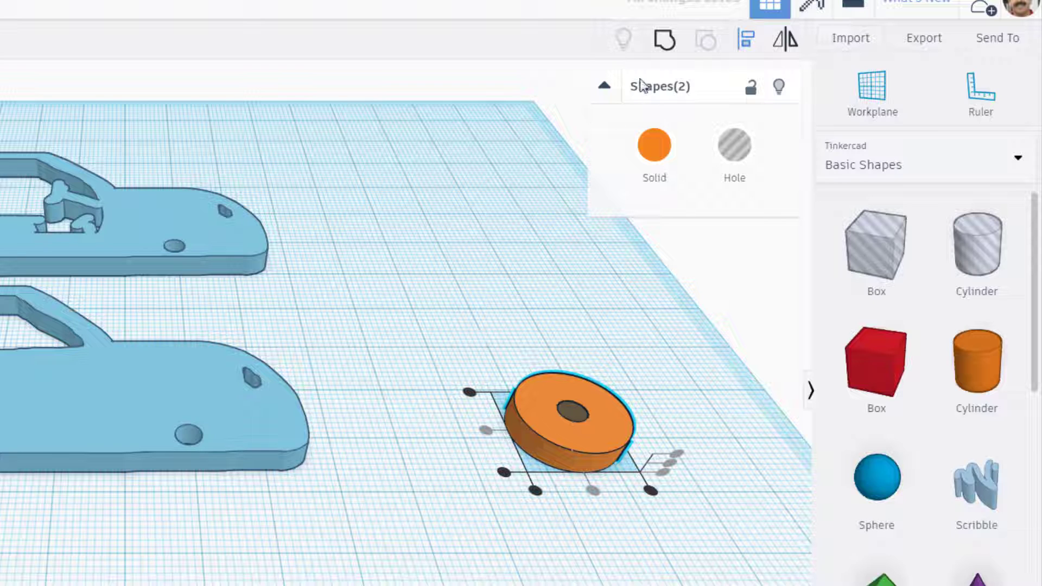
{"action": "left_click", "coordinate": [665, 39]}
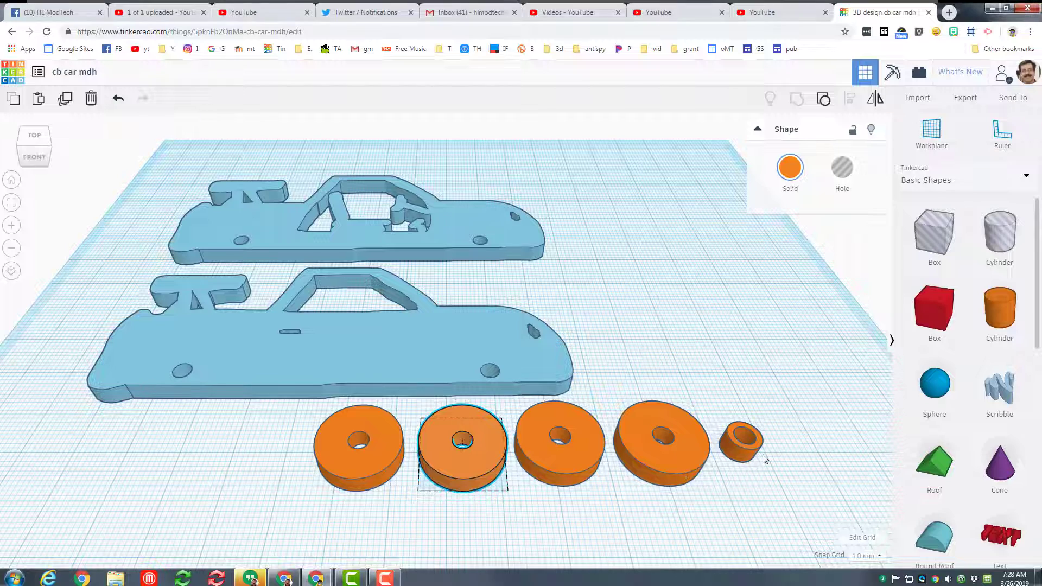
Resize the small cylinder beside the wheels to 8 mm wide and 4 mm tall
{"action": "left_click_drag", "start_coordinate": [742, 453], "coordinate": [763, 457]}
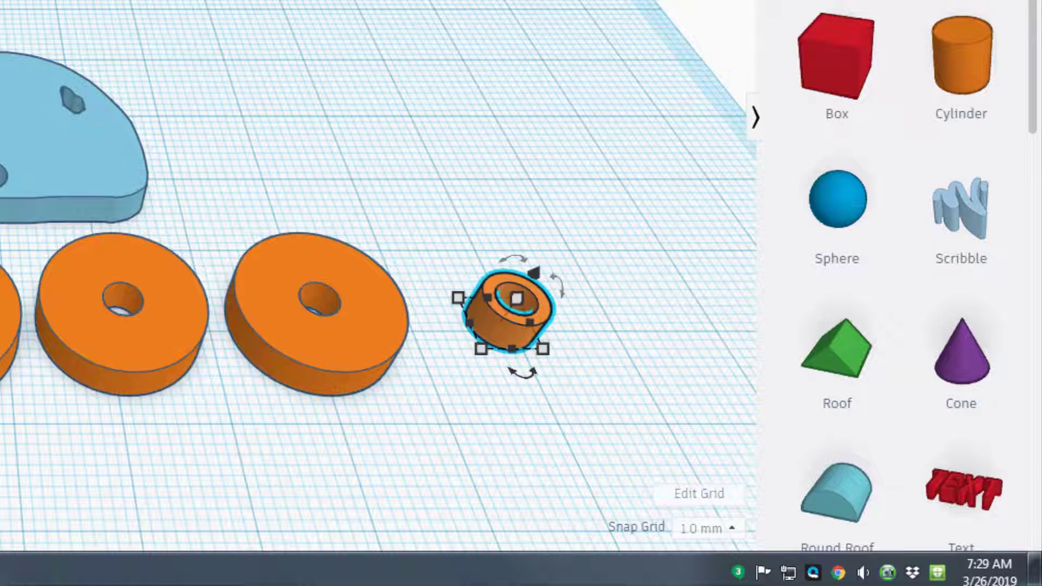
{"action": "left_click", "coordinate": [474, 372]}
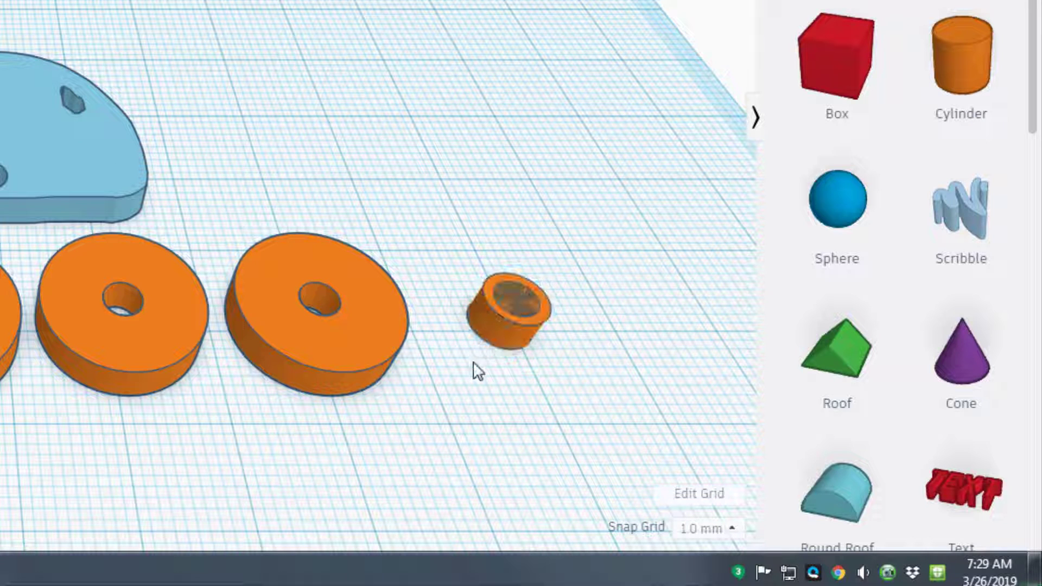
{"action": "left_click", "coordinate": [504, 342]}
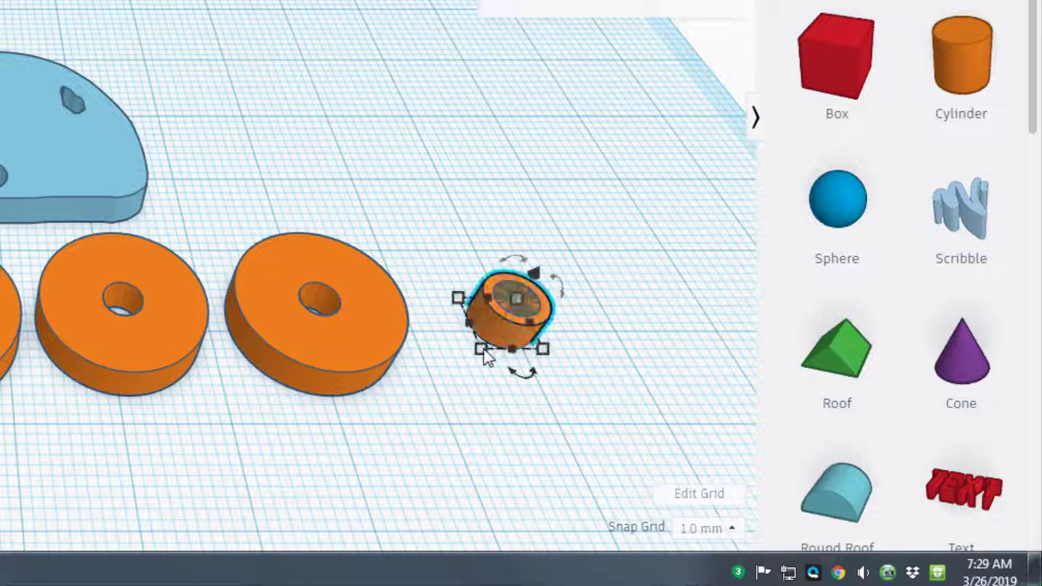
{"action": "left_click_drag", "start_coordinate": [480, 350], "coordinate": [462, 376], "text": "shift"}
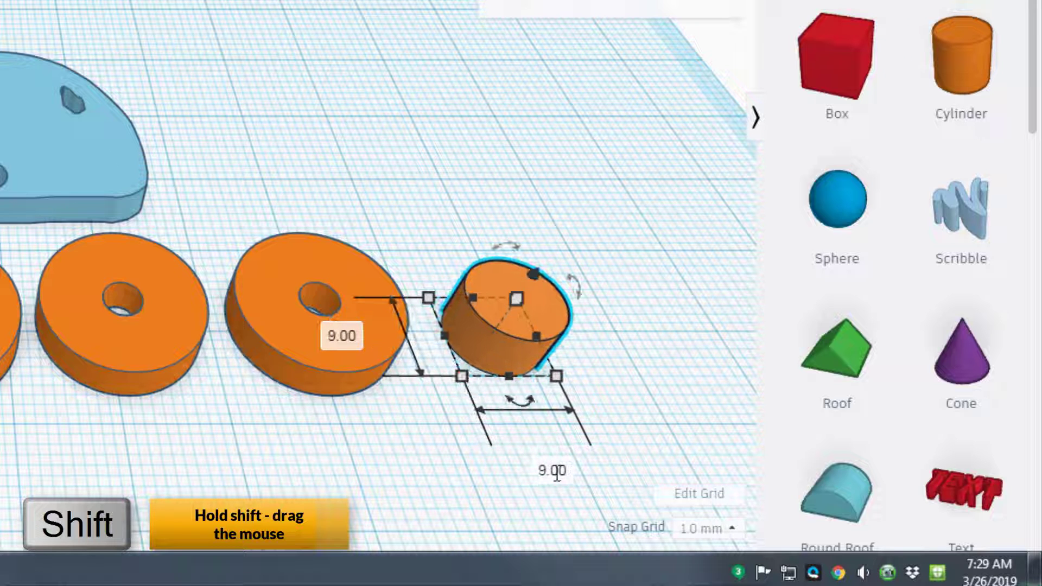
{"action": "left_click", "coordinate": [555, 470]}
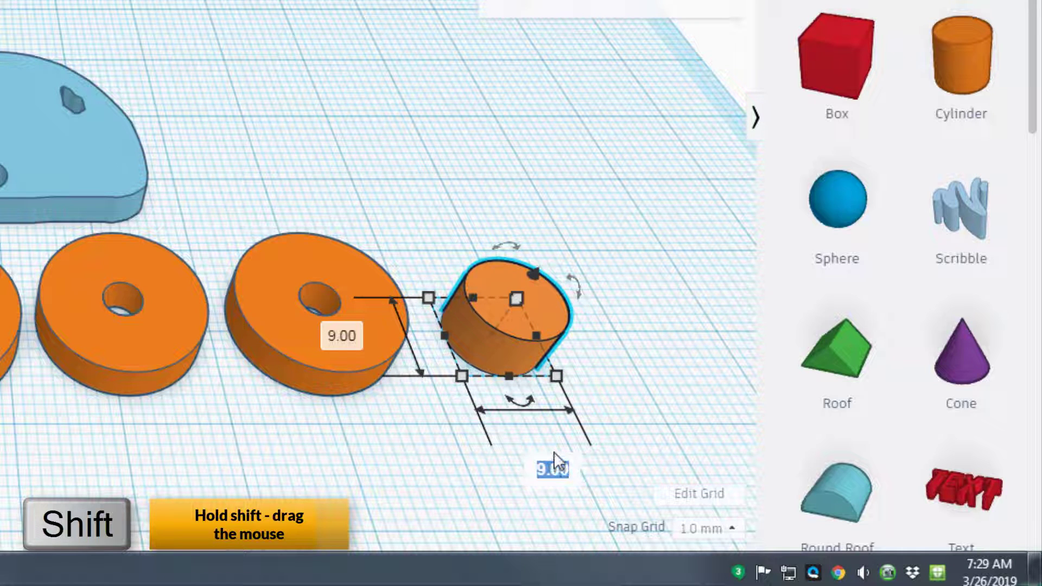
{"action": "type", "text": "8"}
{"action": "key", "text": "Return"}
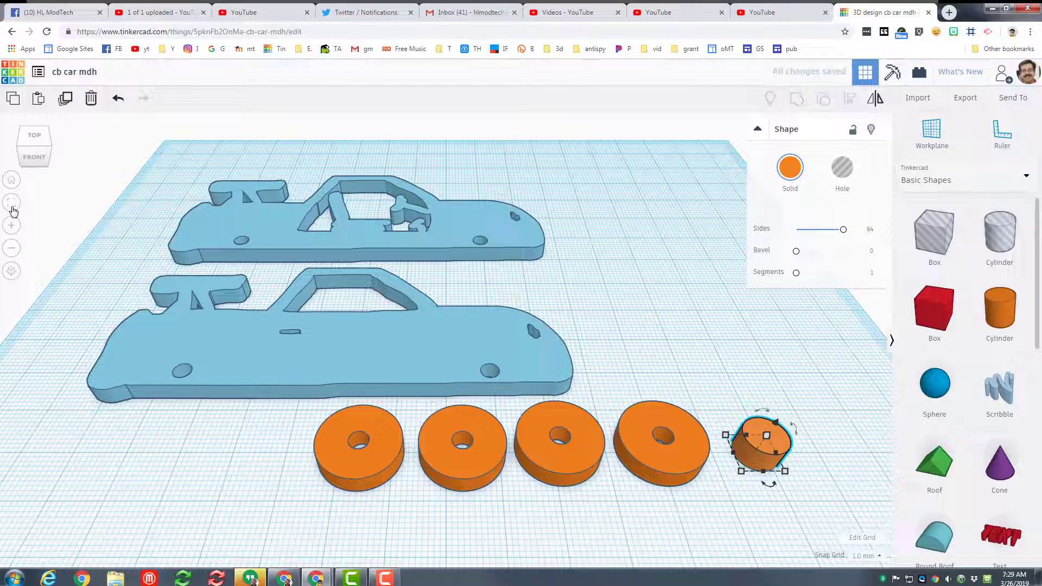
{"action": "left_click", "coordinate": [12, 207]}
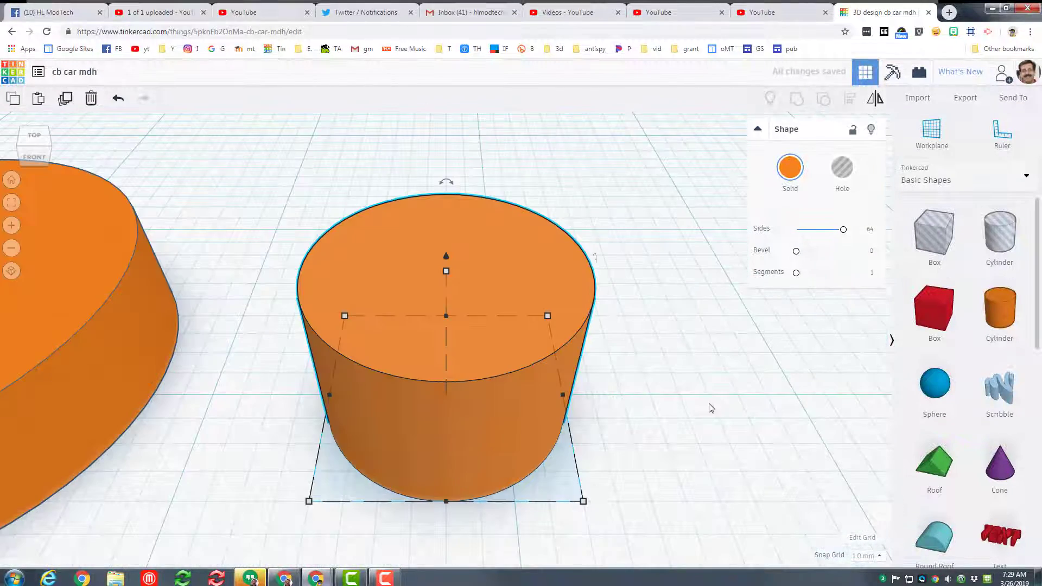
{"action": "mouse_move", "coordinate": [447, 272]}
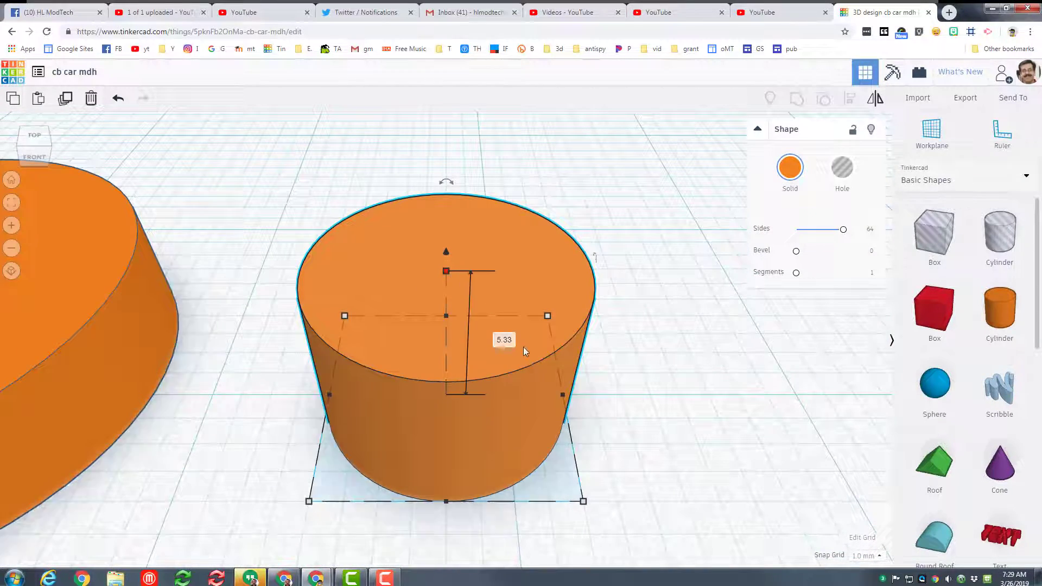
{"action": "left_click", "coordinate": [505, 340]}
{"action": "type", "text": "4"}
{"action": "key", "text": "Return"}
Centre the hole within the small cylinder and group them into a hollow hub
{"action": "left_click_drag", "start_coordinate": [392, 196], "coordinate": [532, 461]}
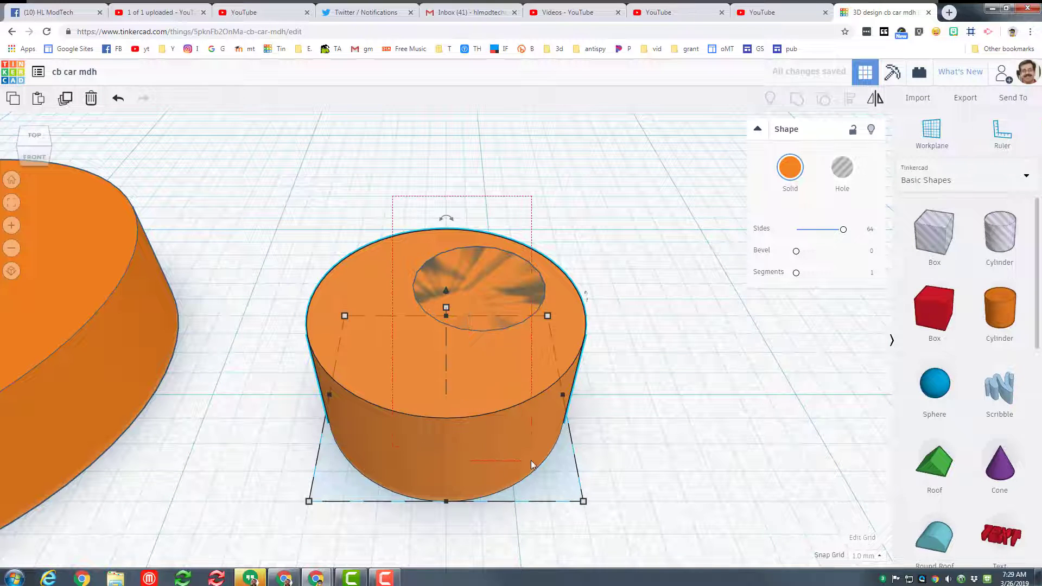
{"action": "left_click_drag", "start_coordinate": [799, 146], "coordinate": [798, 122]}
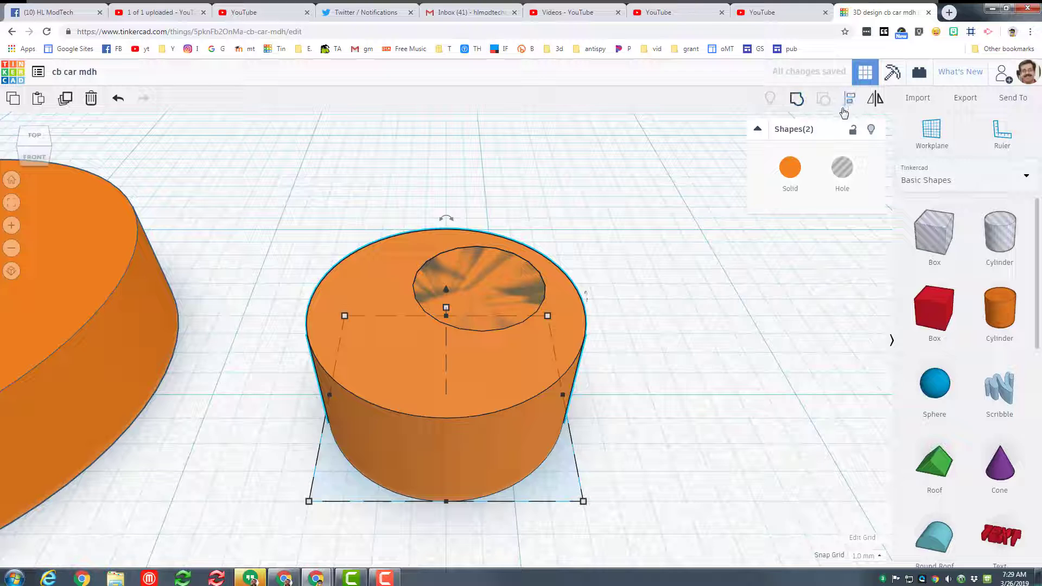
{"action": "left_click", "coordinate": [446, 518]}
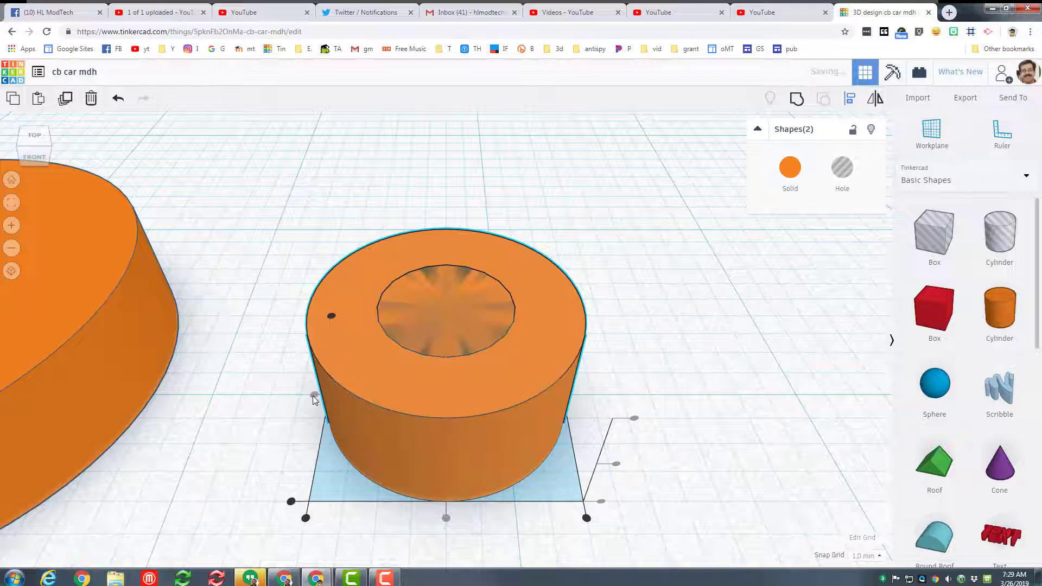
{"action": "left_click_drag", "start_coordinate": [300, 228], "coordinate": [545, 407]}
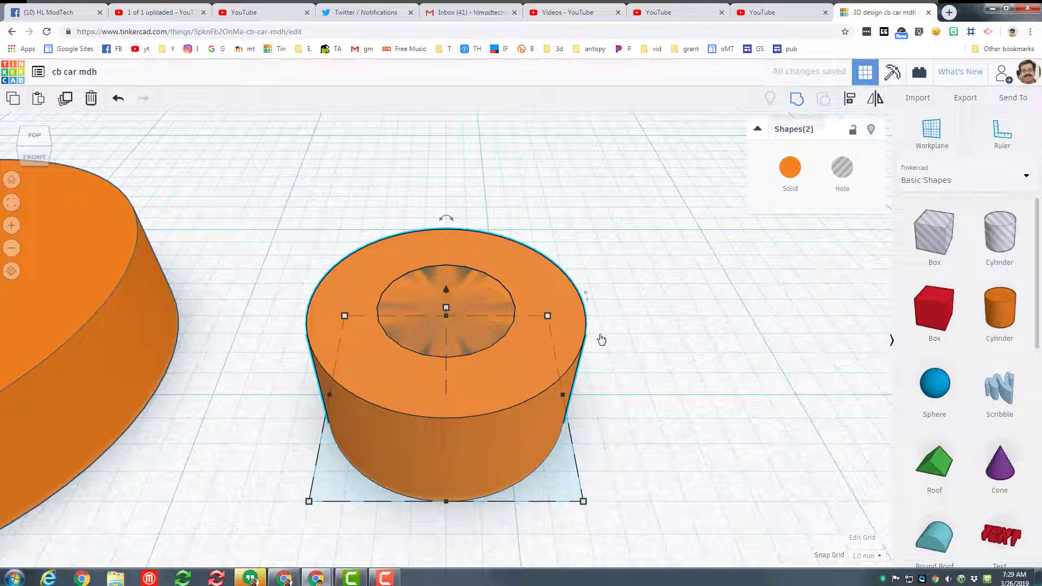
{"action": "left_click", "coordinate": [796, 99]}
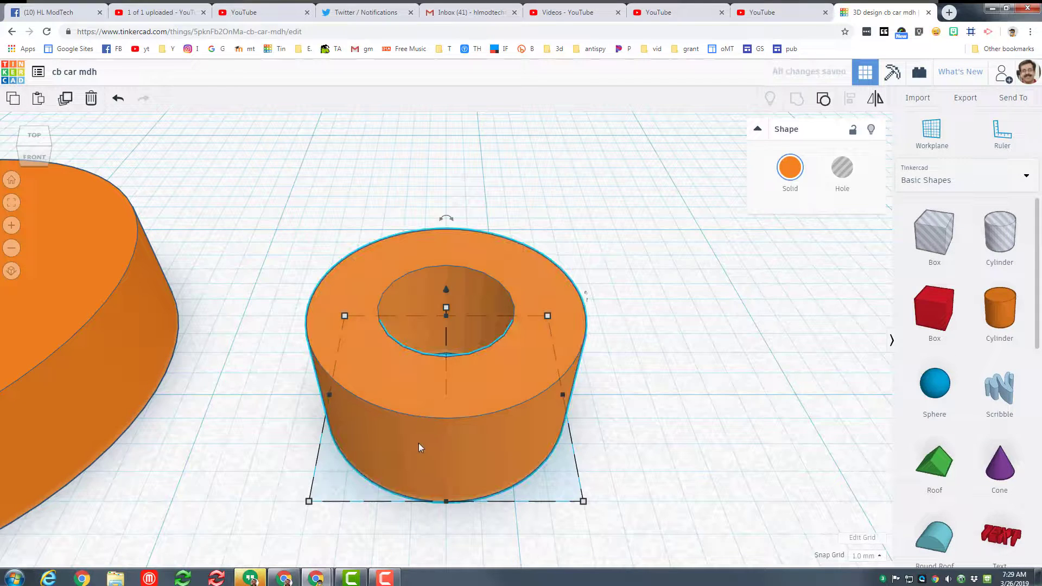
{"action": "scroll", "coordinate": [419, 441], "scroll_direction": "down", "scroll_amount": 2}
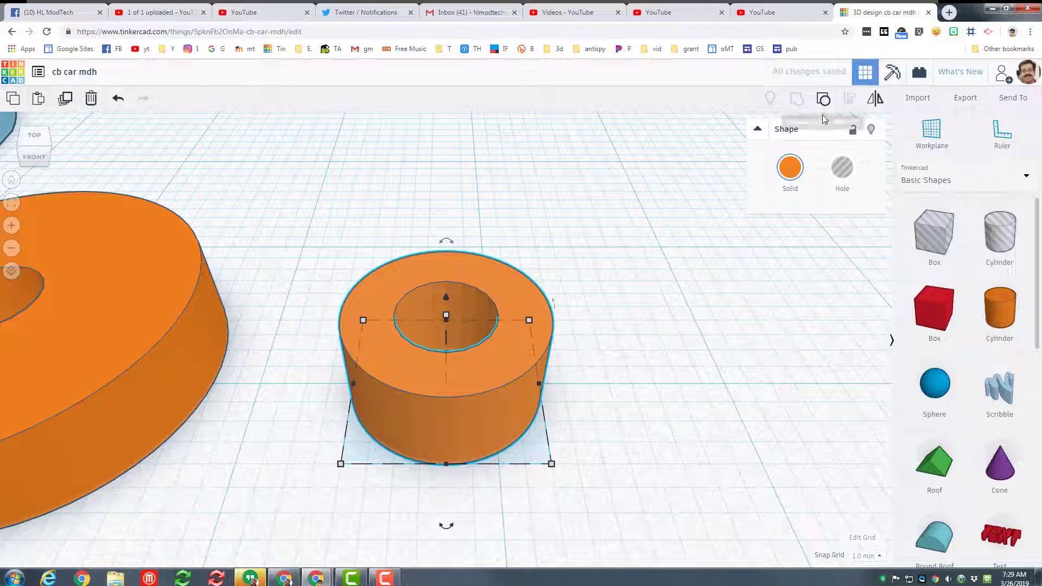
Export the upper car side as cb car mdh_in.svg into Desktop/MT tools/stl
{"action": "left_click", "coordinate": [12, 180]}
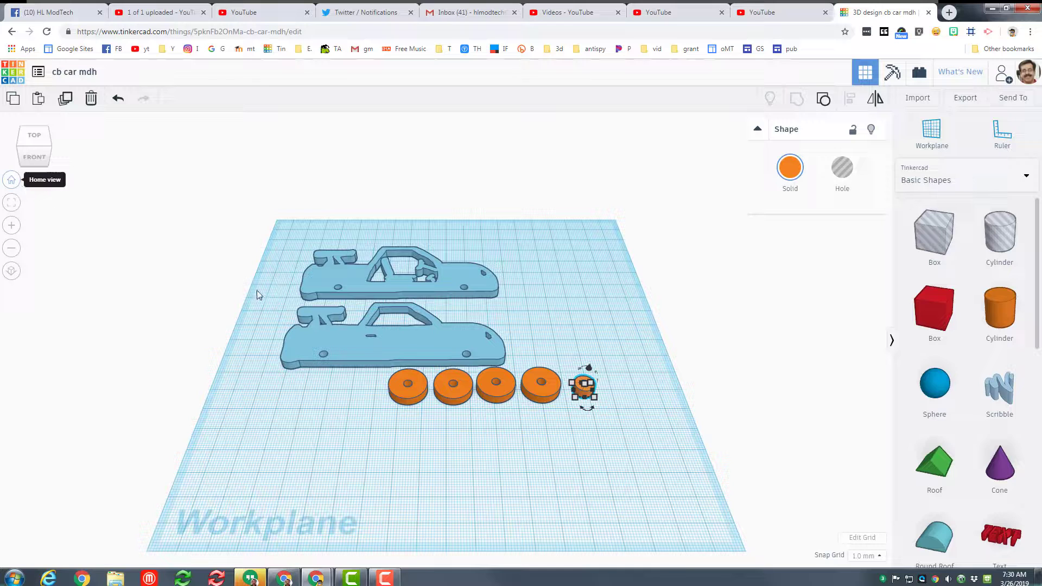
{"action": "left_click", "coordinate": [350, 270]}
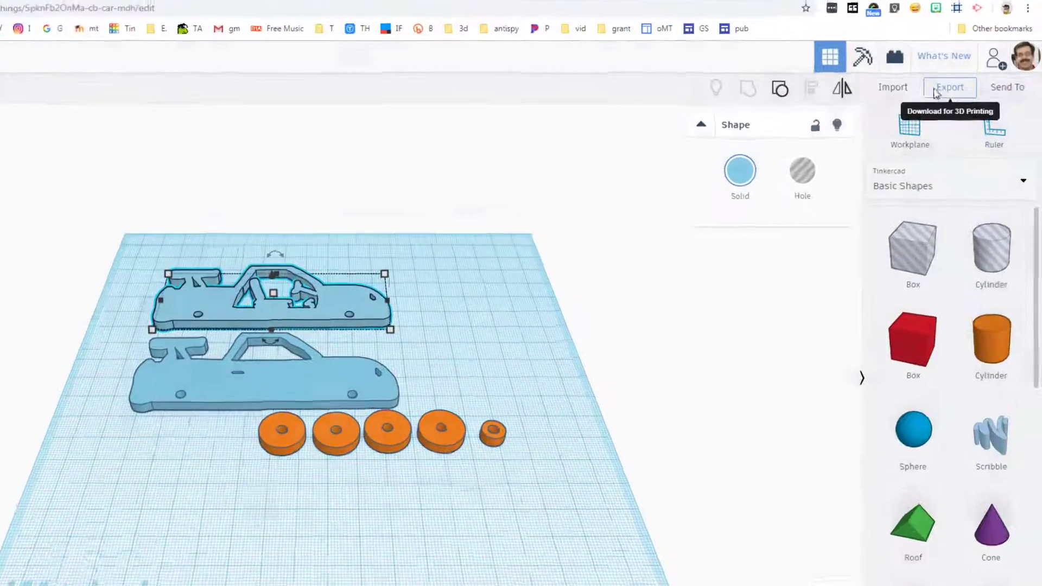
{"action": "left_click", "coordinate": [965, 98]}
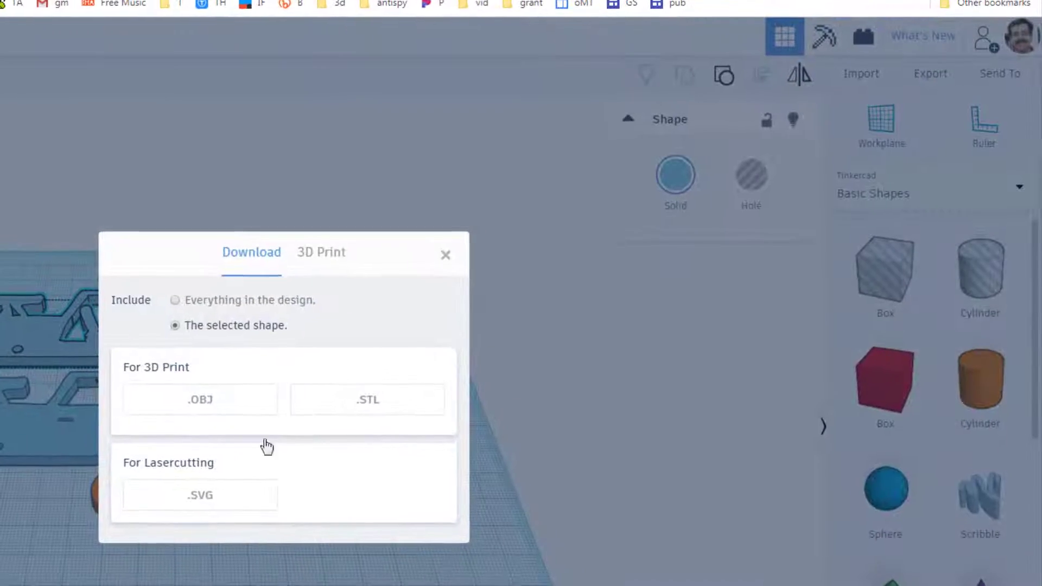
{"action": "left_click", "coordinate": [204, 496]}
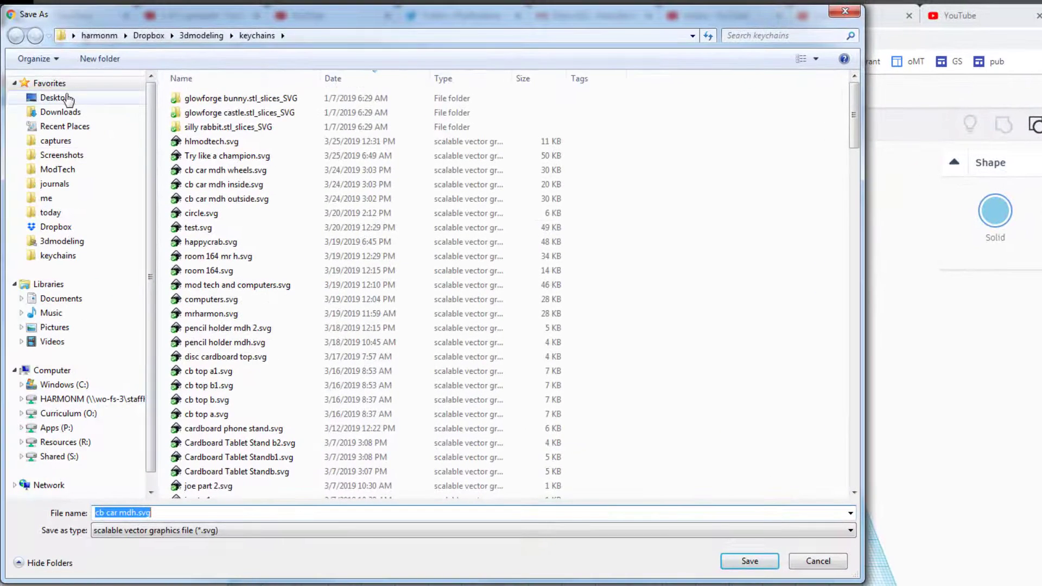
{"action": "left_click", "coordinate": [54, 97]}
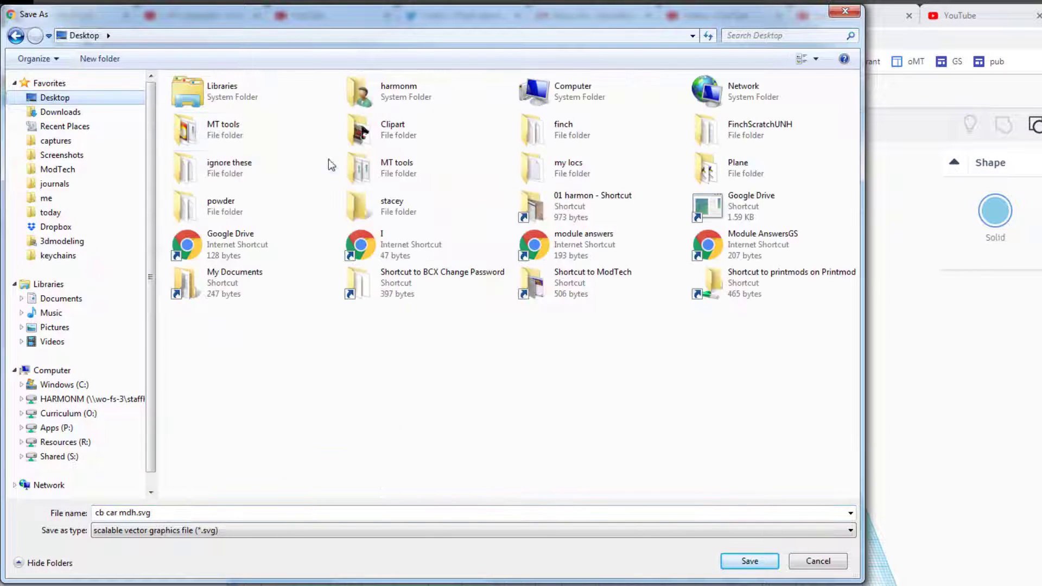
{"action": "double_click", "coordinate": [212, 127]}
{"action": "double_click", "coordinate": [222, 156]}
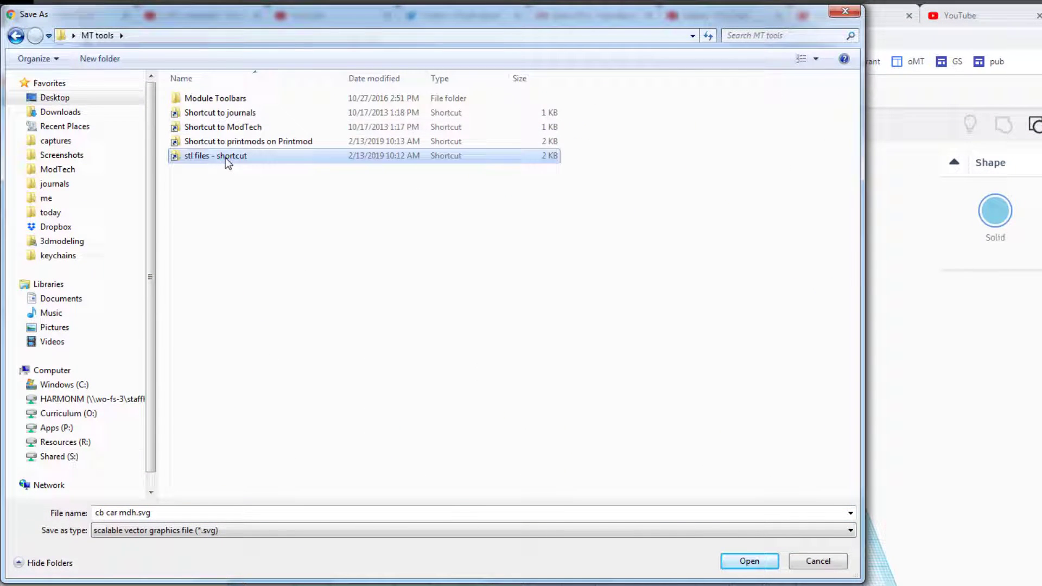
{"action": "left_click", "coordinate": [136, 513]}
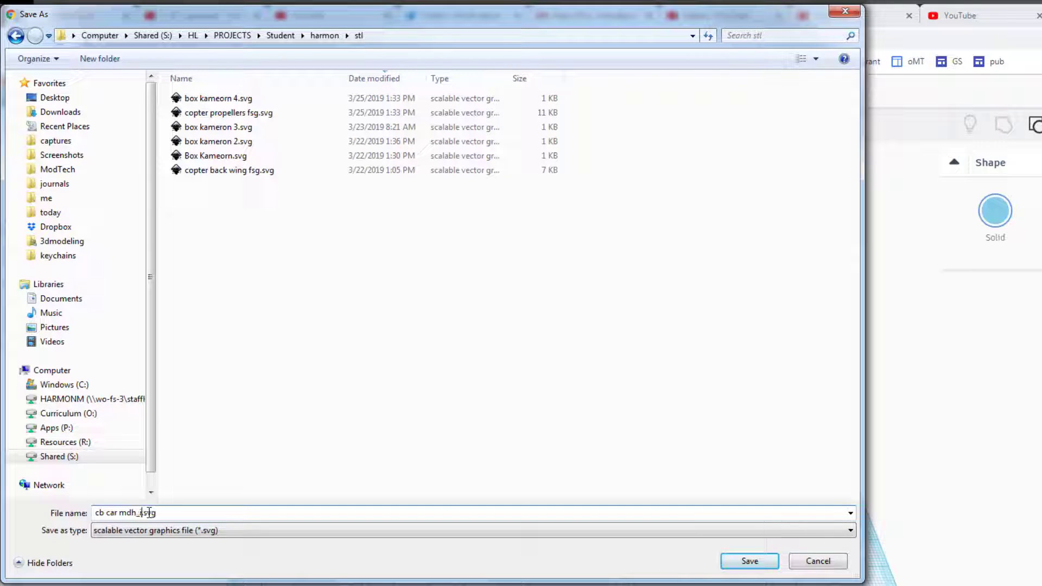
{"action": "left_click", "coordinate": [754, 561]}
Export the lower car side as an SVG file
{"action": "right_click_drag", "start_coordinate": [550, 445], "coordinate": [526, 440]}
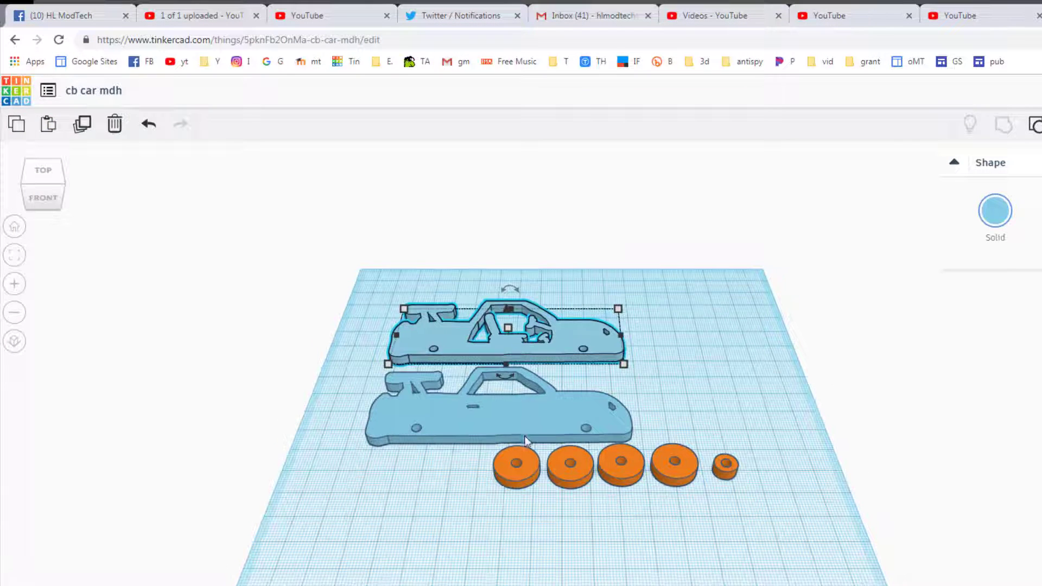
{"action": "left_click", "coordinate": [508, 406]}
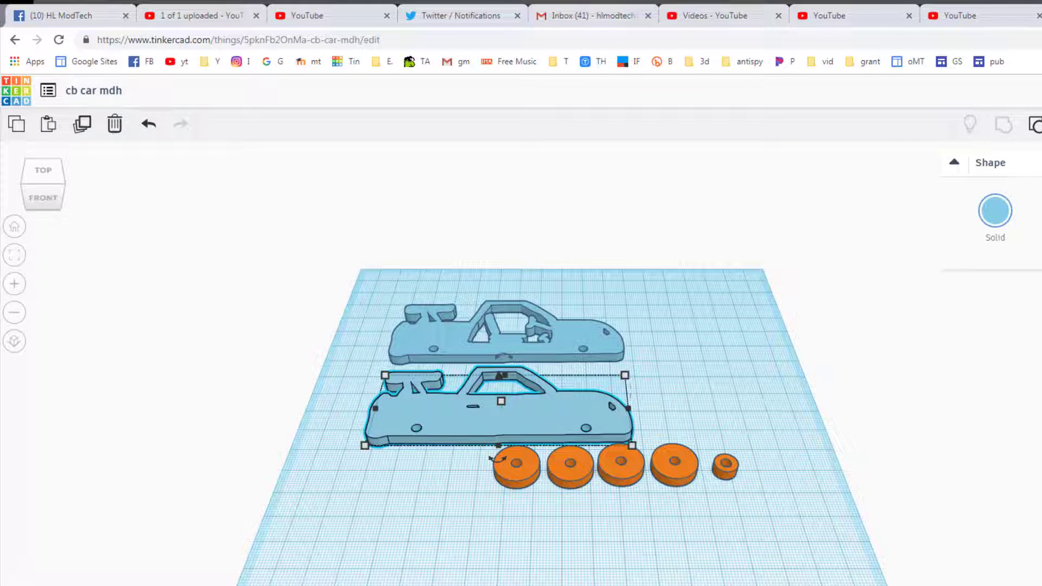
{"action": "left_click", "coordinate": [1039, 90]}
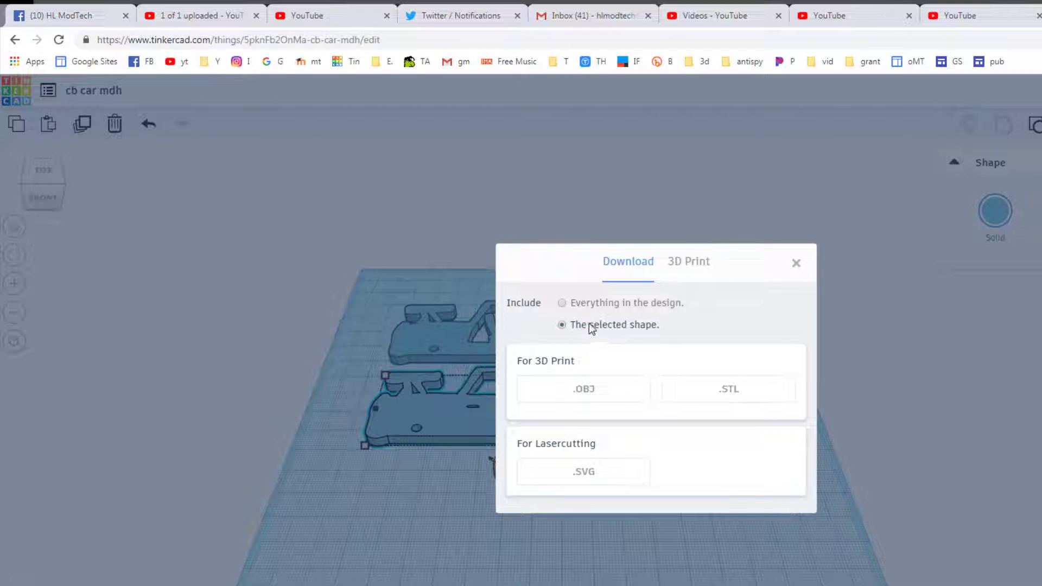
{"action": "left_click", "coordinate": [589, 477]}
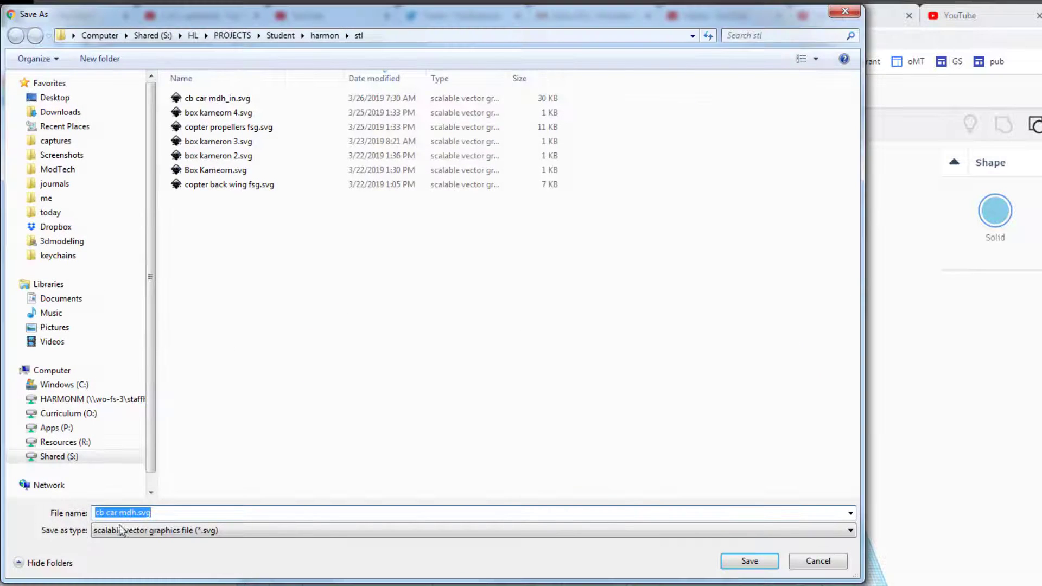
{"action": "left_click", "coordinate": [137, 513]}
{"action": "left_click", "coordinate": [748, 561]}
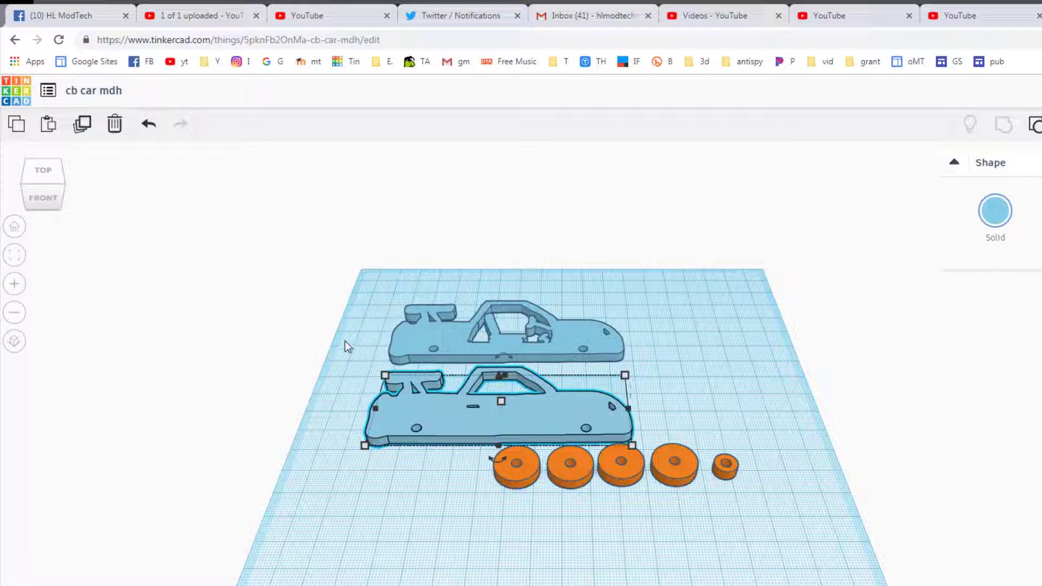
Export the four wheels together as an SVG file
{"action": "left_click", "coordinate": [712, 527]}
{"action": "right_click_drag", "start_coordinate": [712, 528], "coordinate": [683, 551]}
{"action": "left_click_drag", "start_coordinate": [477, 475], "coordinate": [659, 506]}
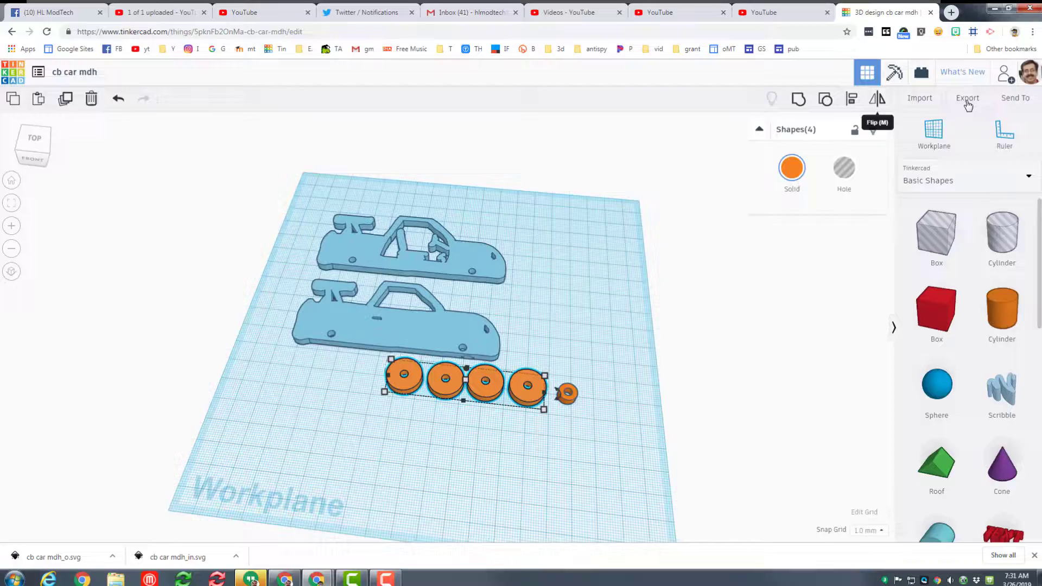
{"action": "left_click", "coordinate": [965, 97]}
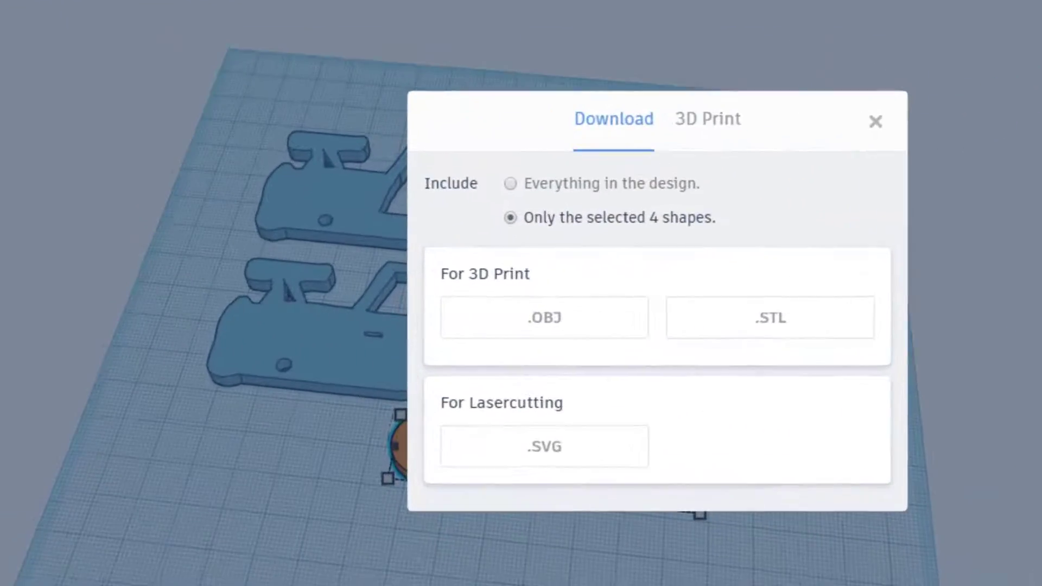
{"action": "left_click", "coordinate": [464, 373]}
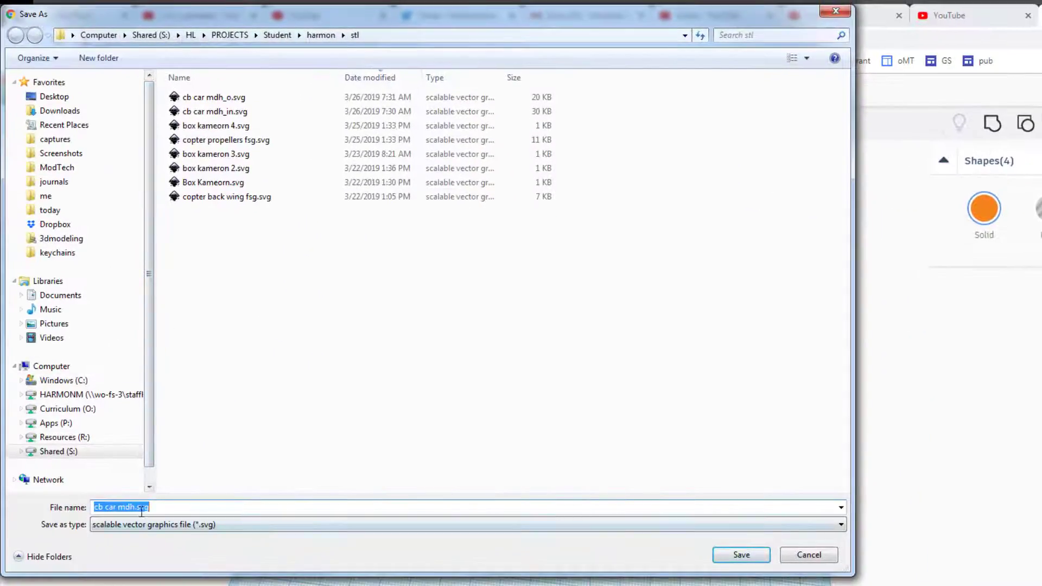
{"action": "left_click", "coordinate": [135, 508]}
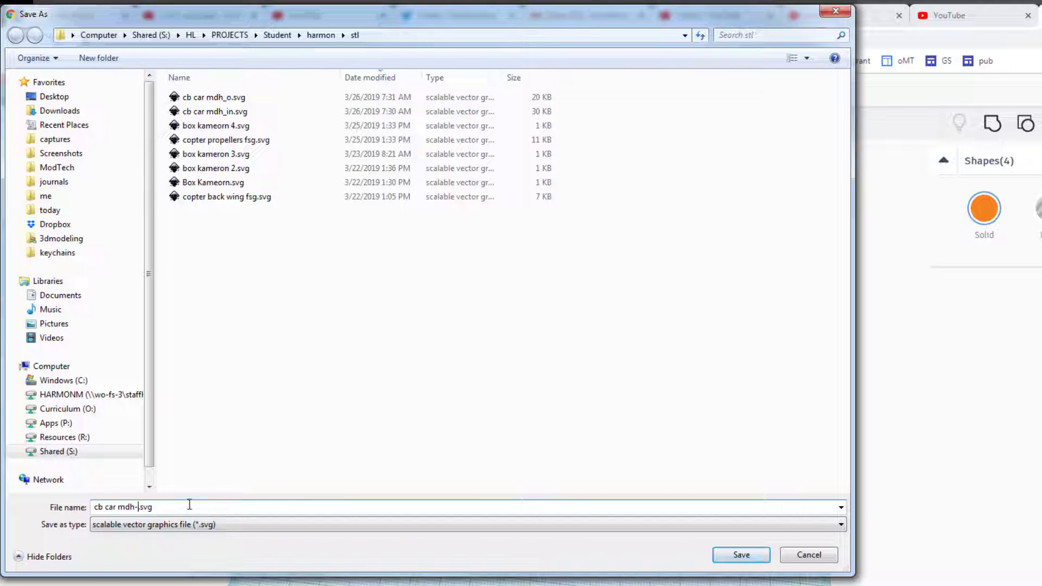
{"action": "left_click", "coordinate": [741, 554]}
Export the hub on its own as cb car mdh_h.svg
{"action": "left_click", "coordinate": [700, 498]}
{"action": "left_click", "coordinate": [708, 501]}
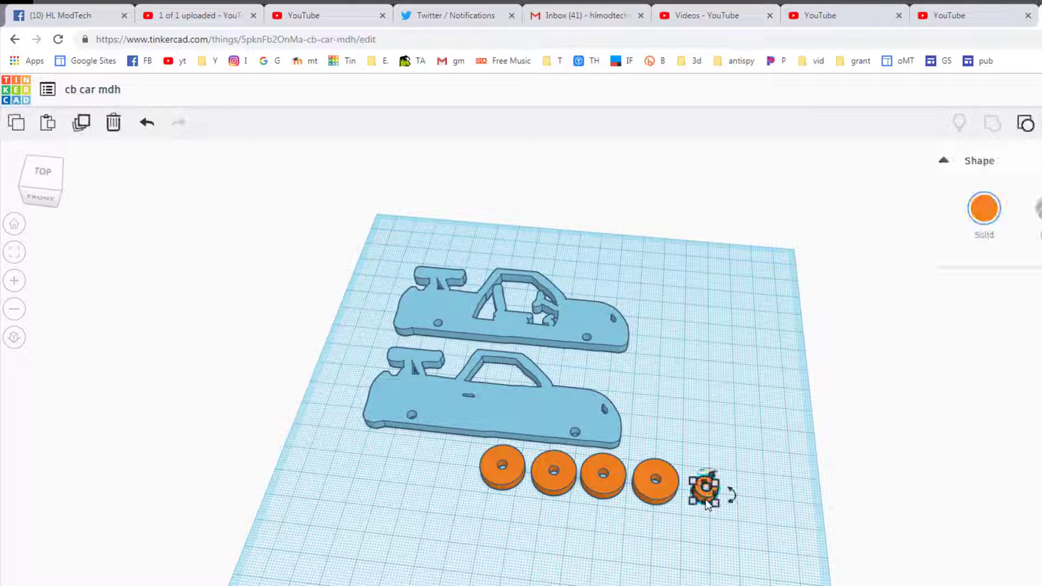
{"action": "left_click", "coordinate": [731, 495]}
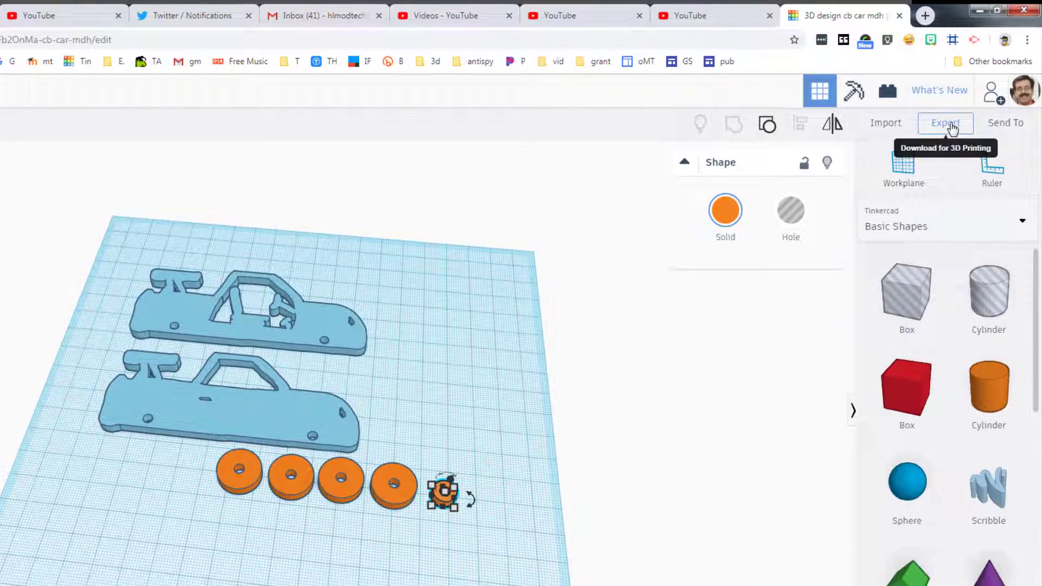
{"action": "left_click", "coordinate": [951, 128]}
{"action": "left_click", "coordinate": [309, 475]}
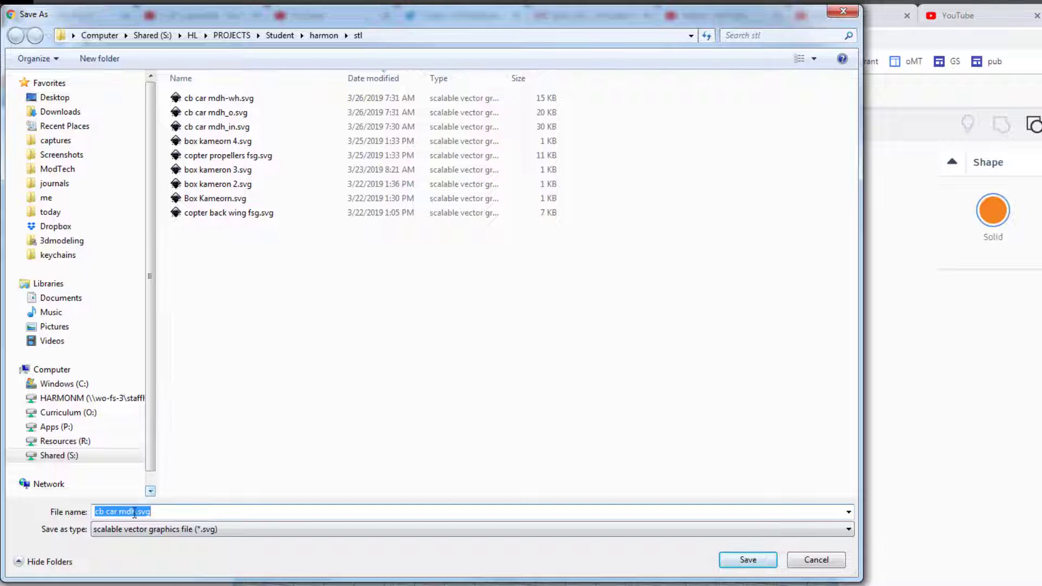
{"action": "left_click", "coordinate": [135, 513]}
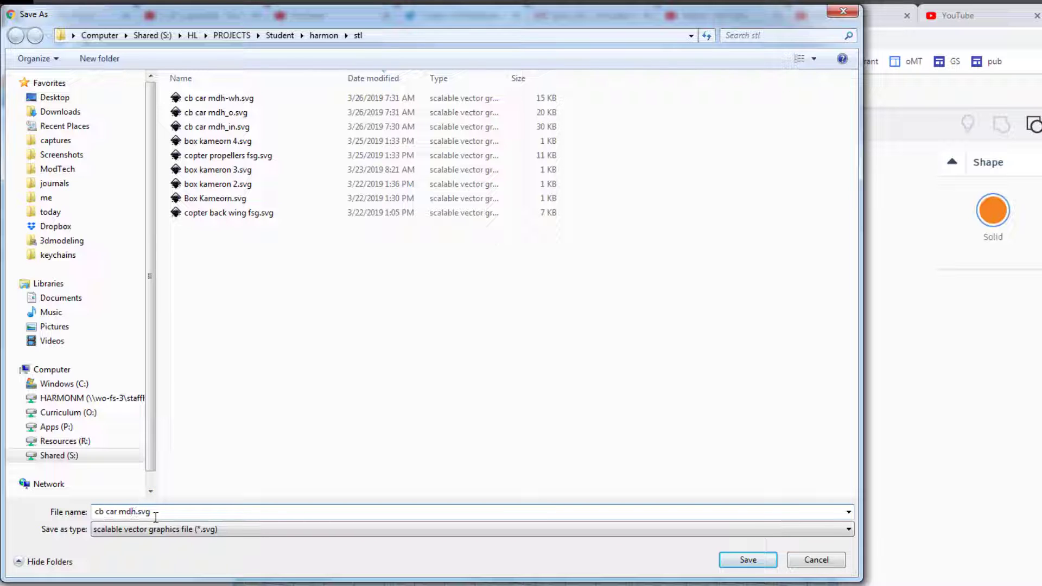
{"action": "type", "text": "_h"}
{"action": "left_click", "coordinate": [746, 560]}
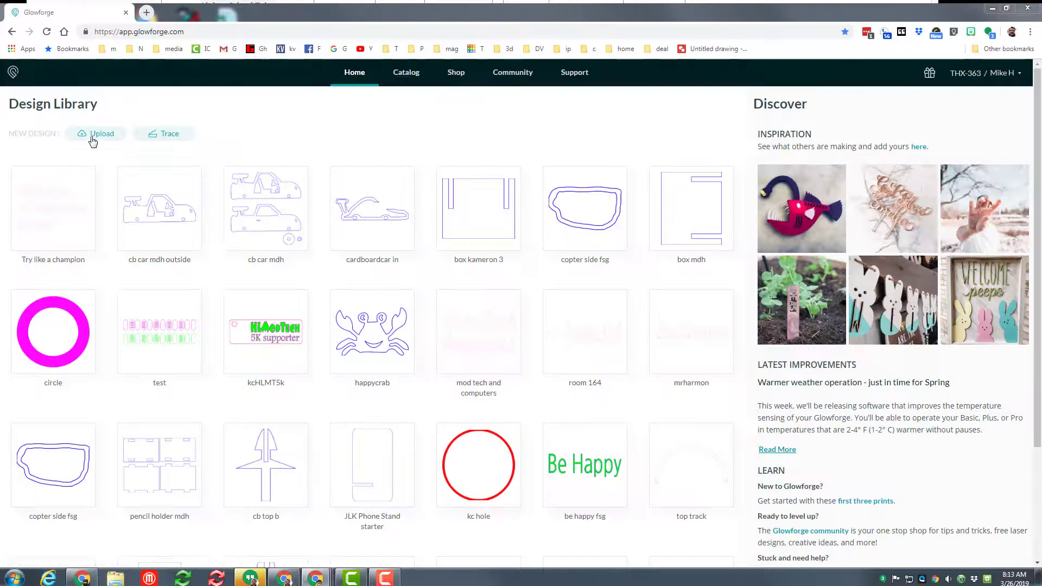
Upload cb car mdh_in.svg as a new Glowforge design and nudge it onto the bed
{"action": "left_click", "coordinate": [96, 133]}
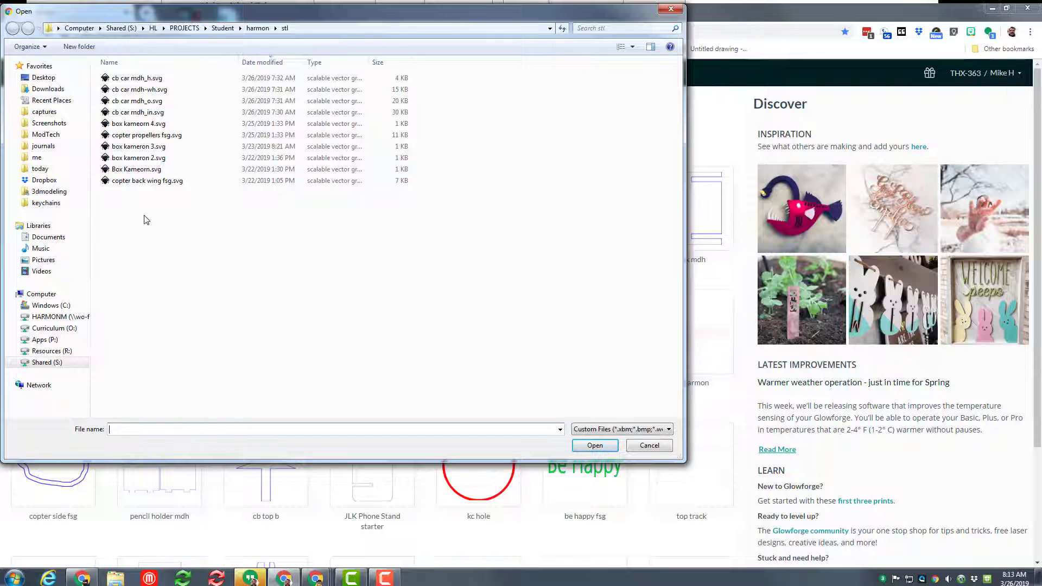
{"action": "double_click", "coordinate": [155, 114]}
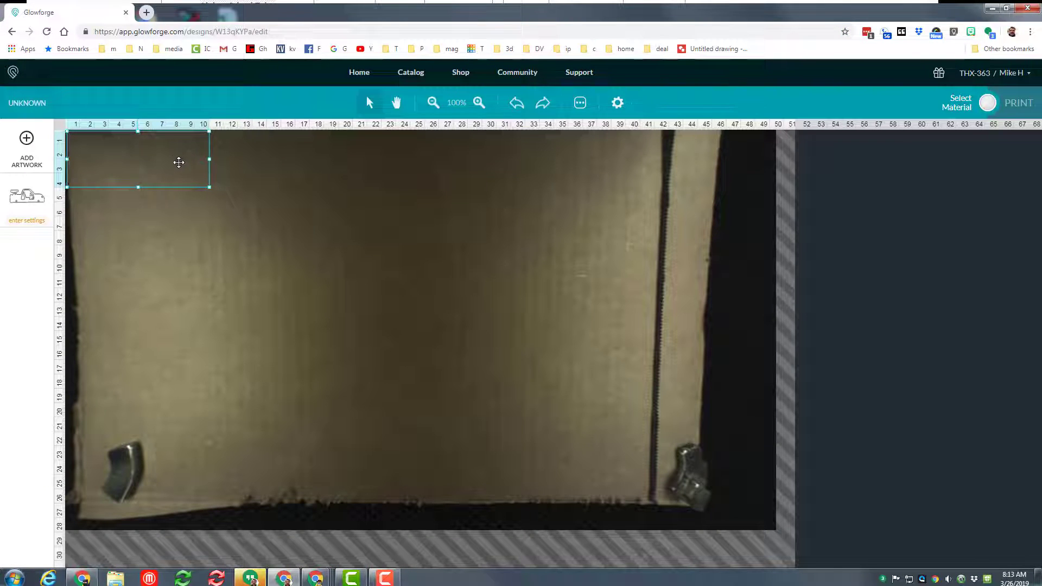
{"action": "left_click_drag", "start_coordinate": [177, 161], "coordinate": [186, 166]}
Apply the 03.250.90.4mm cut preset to the car artwork
{"action": "left_click", "coordinate": [27, 221]}
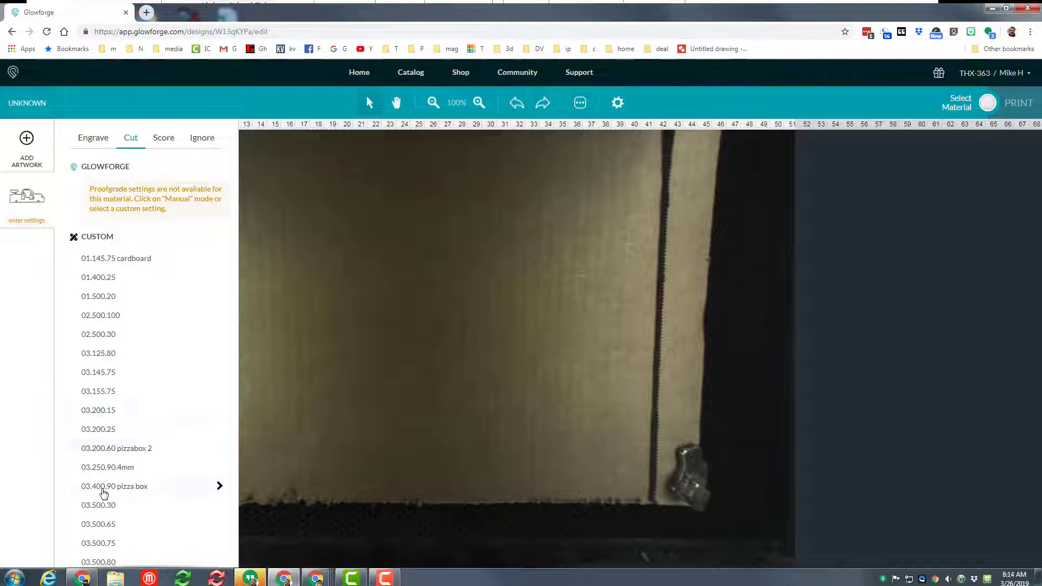
{"action": "left_click", "coordinate": [106, 470]}
{"action": "left_click", "coordinate": [272, 397]}
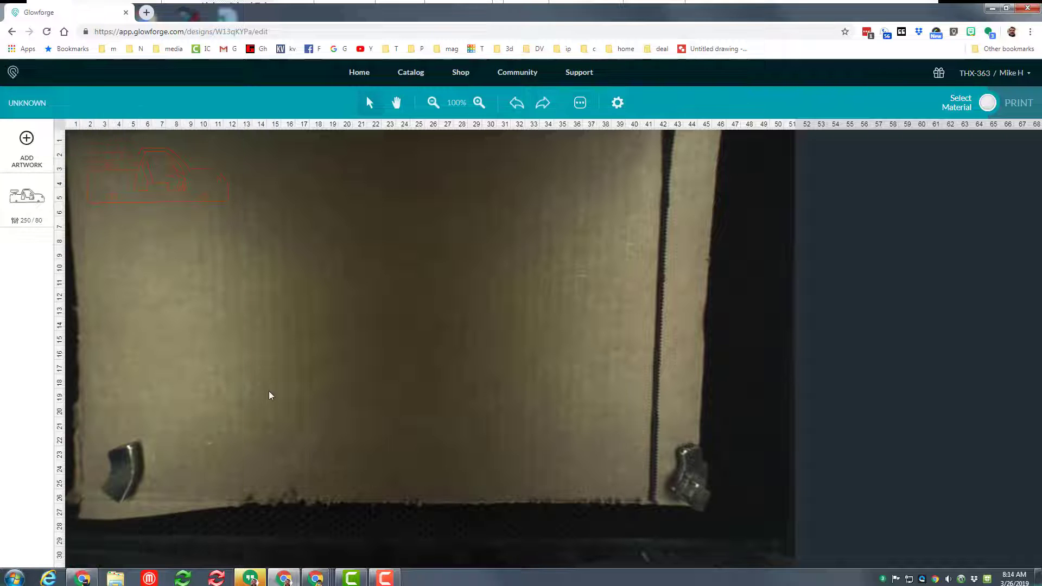
Move the car artwork on the bed and rotate it a quarter turn
{"action": "left_click", "coordinate": [183, 170]}
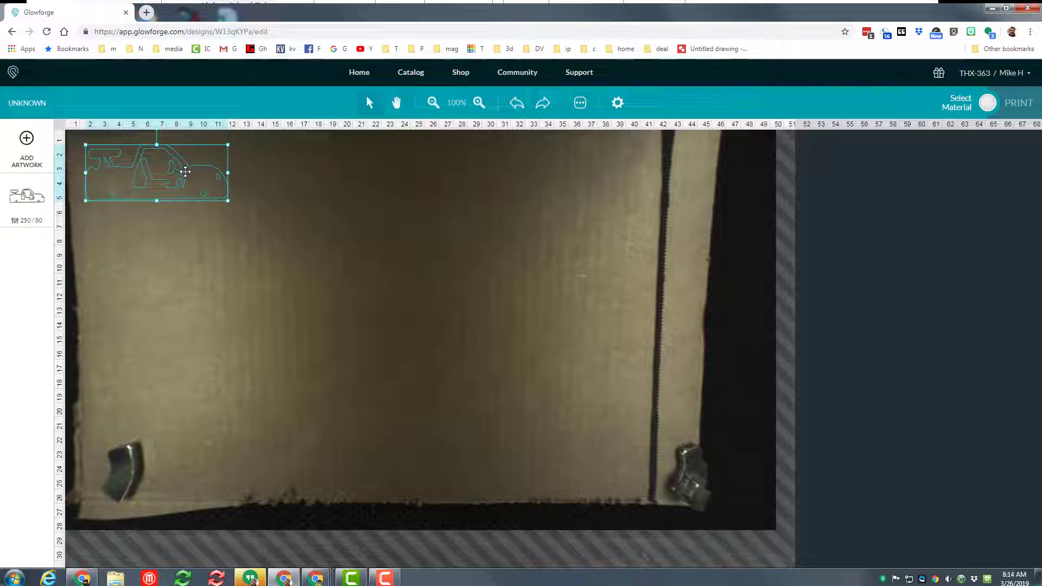
{"action": "left_click_drag", "start_coordinate": [181, 170], "coordinate": [621, 212]}
{"action": "left_click_drag", "start_coordinate": [599, 153], "coordinate": [643, 199]}
{"action": "left_click_drag", "start_coordinate": [573, 206], "coordinate": [565, 210]}
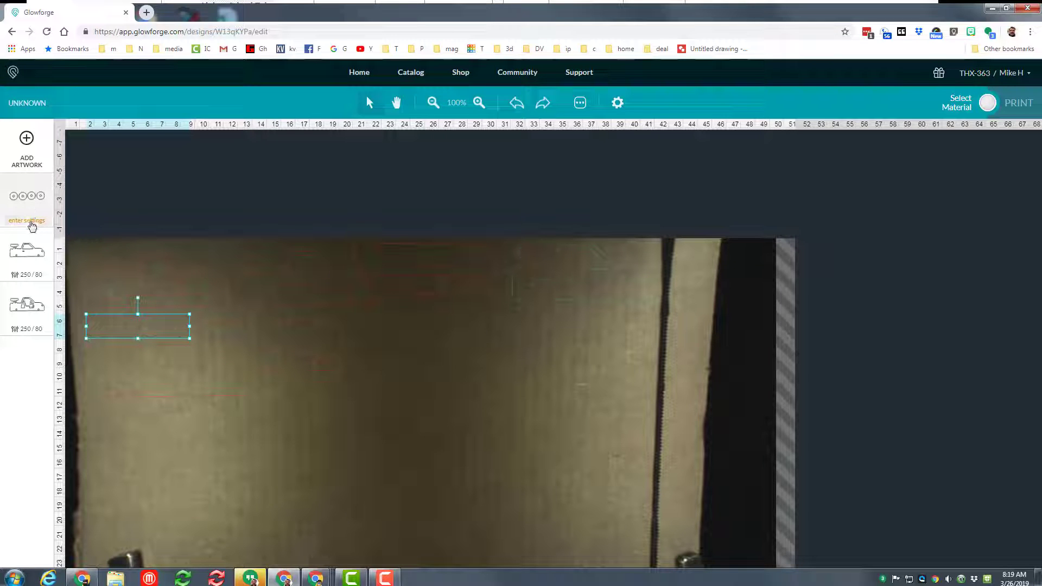
Give the wheels the 03.250.90.4mm cut preset and set their number of passes
{"action": "left_click", "coordinate": [34, 222]}
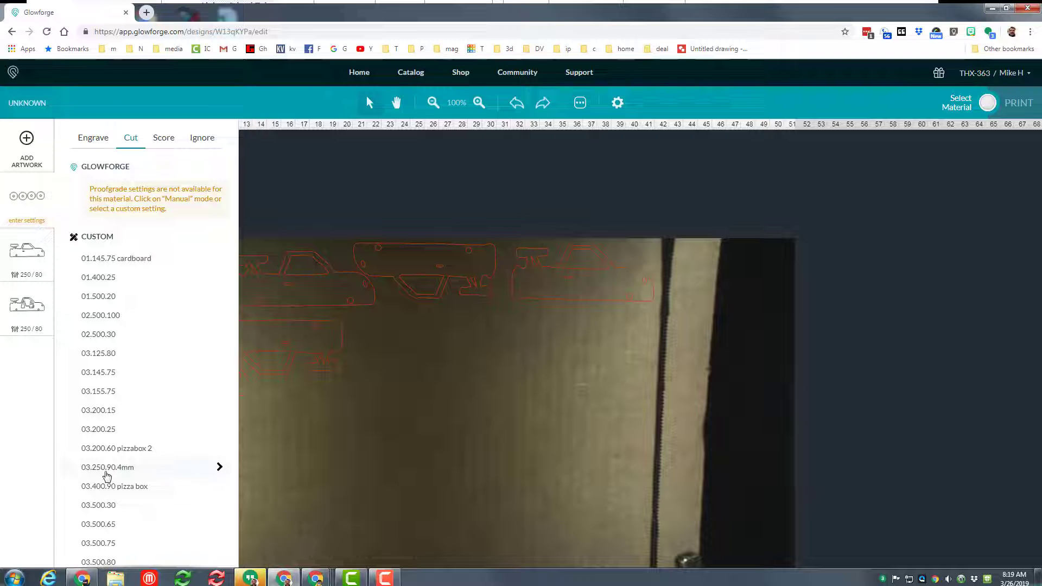
{"action": "left_click", "coordinate": [101, 470]}
{"action": "left_click", "coordinate": [221, 470]}
{"action": "left_click", "coordinate": [119, 282]}
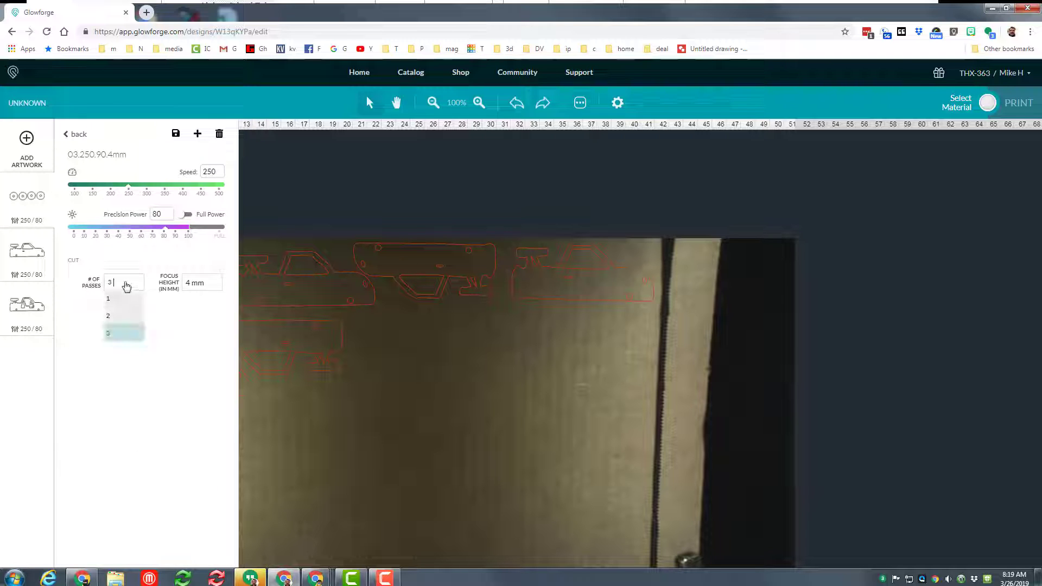
{"action": "left_click", "coordinate": [129, 318]}
{"action": "left_click", "coordinate": [306, 402]}
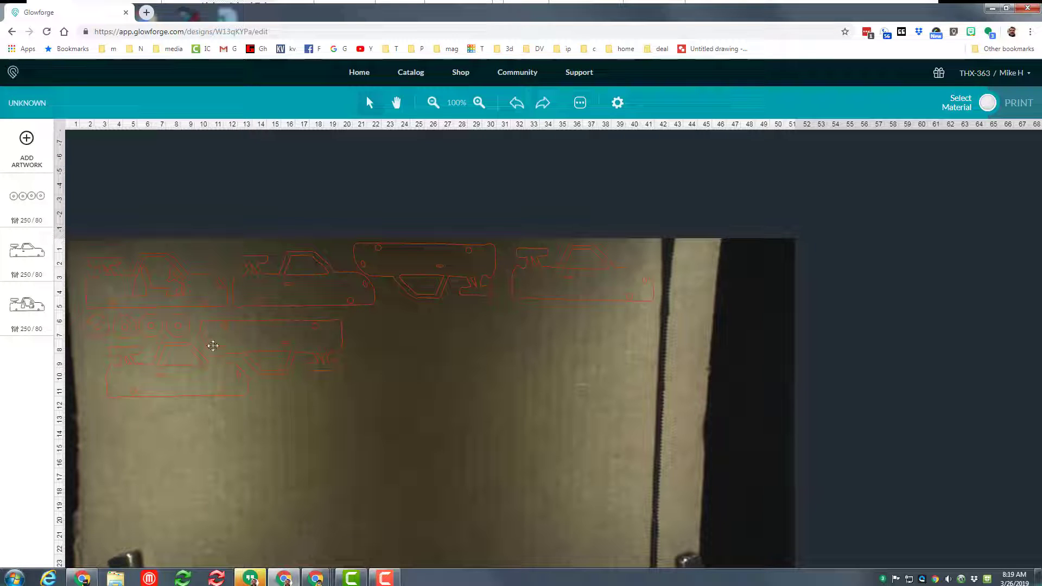
{"action": "left_click", "coordinate": [26, 148]}
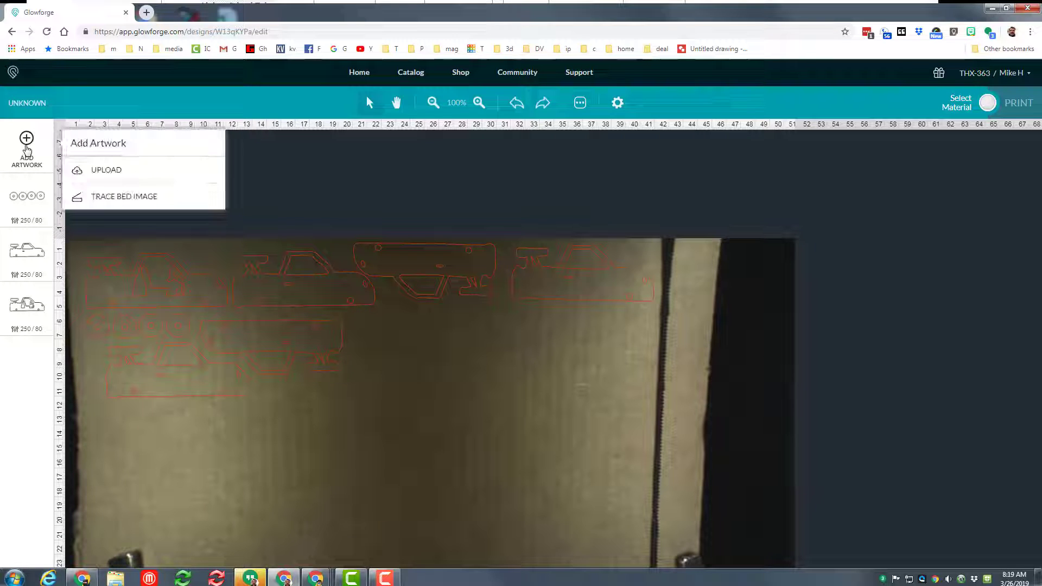
Upload the hub from cb car mdh_h.svg, then zoom in and pan across the bed
{"action": "left_click", "coordinate": [104, 170]}
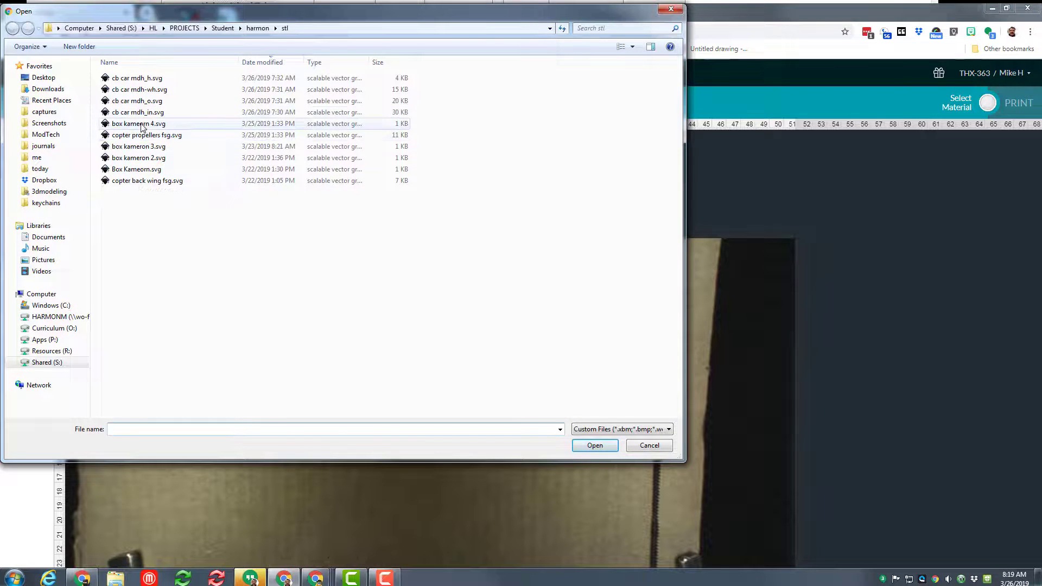
{"action": "double_click", "coordinate": [141, 78]}
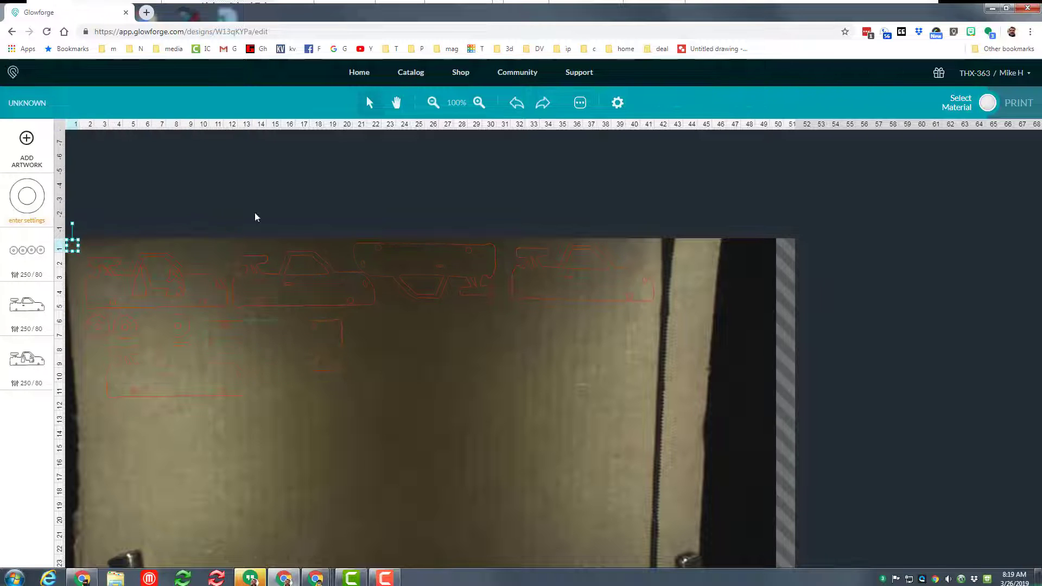
{"action": "left_click", "coordinate": [479, 103]}
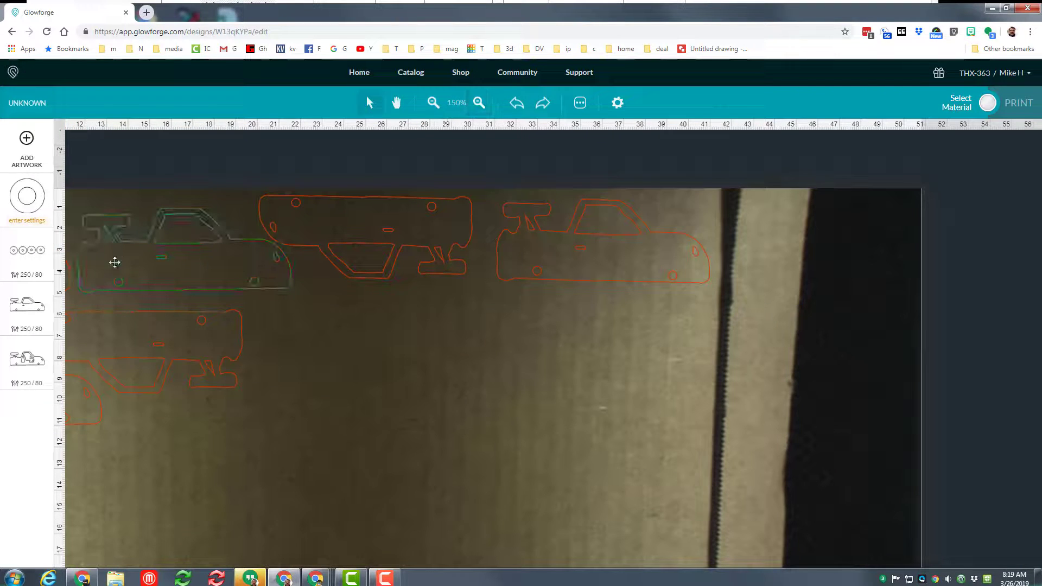
{"action": "left_click", "coordinate": [396, 103]}
{"action": "left_click_drag", "start_coordinate": [398, 368], "coordinate": [663, 388]}
{"action": "left_click", "coordinate": [369, 104]}
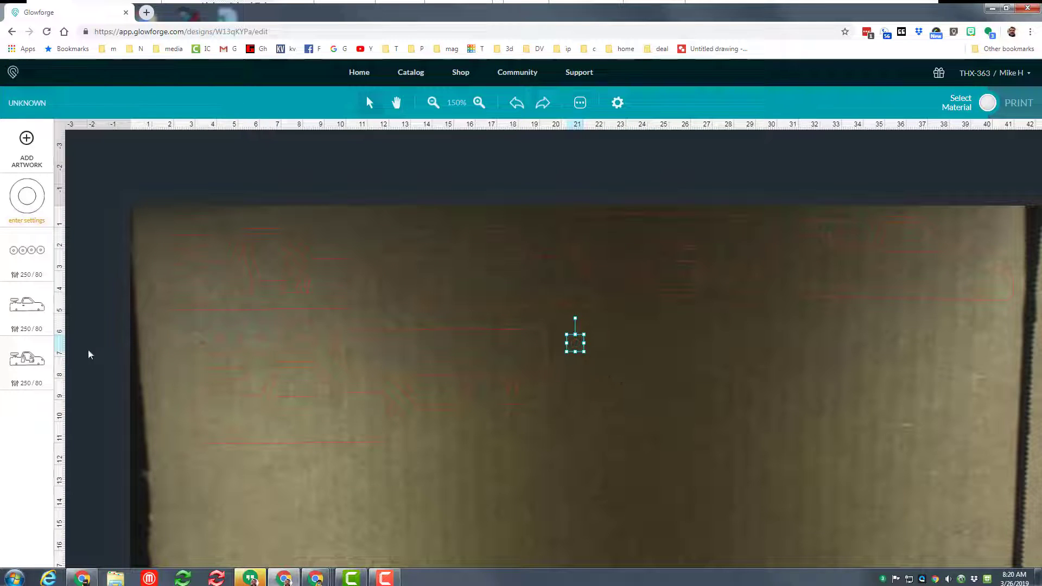
Give the hub artwork the 03.250.90.4mm preset (speed 250) with power 40 and 2 passes
{"action": "left_click", "coordinate": [27, 254]}
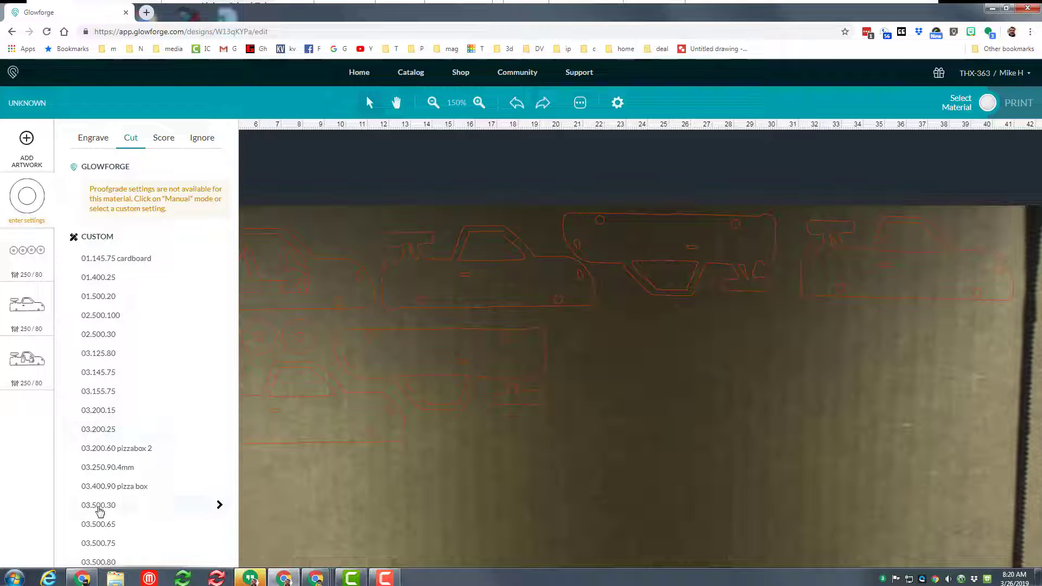
{"action": "left_click", "coordinate": [107, 468]}
{"action": "left_click", "coordinate": [220, 467]}
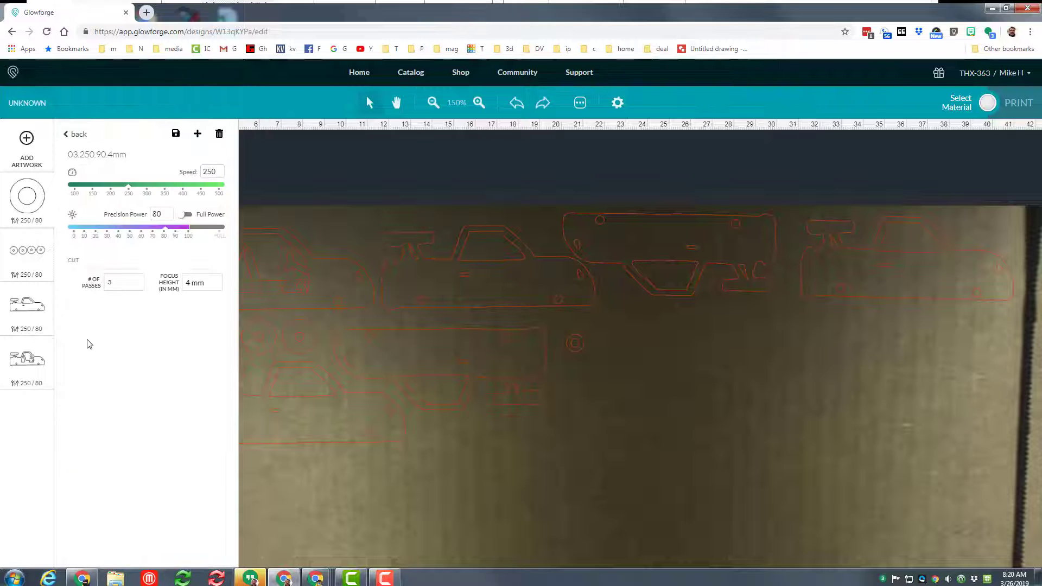
{"action": "left_click", "coordinate": [114, 286]}
{"action": "left_click", "coordinate": [108, 299]}
{"action": "left_click_drag", "start_coordinate": [162, 215], "coordinate": [130, 218]}
{"action": "type", "text": "40"}
{"action": "left_click", "coordinate": [109, 288]}
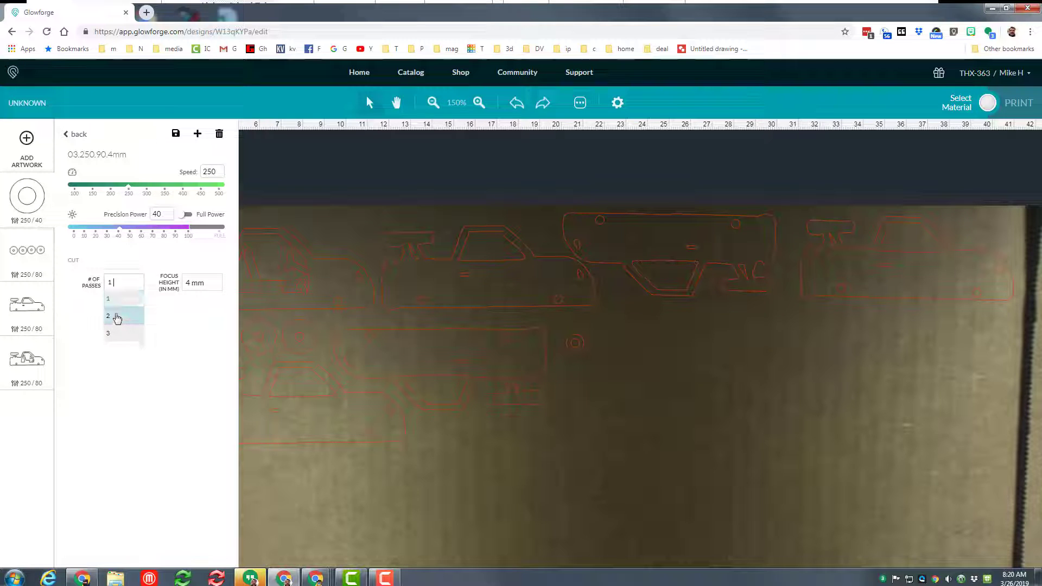
{"action": "left_click", "coordinate": [117, 319]}
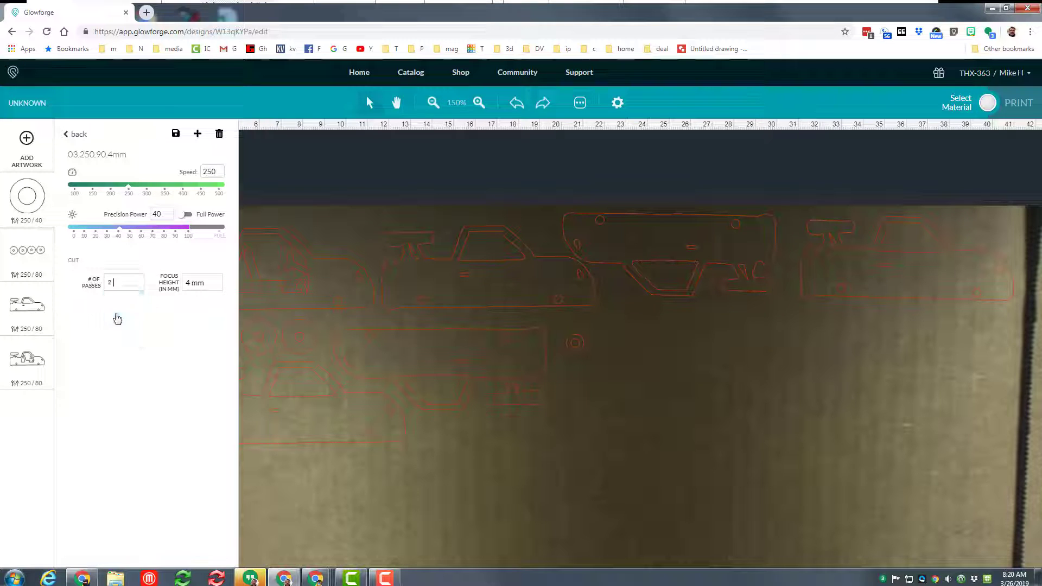
{"action": "left_click", "coordinate": [615, 388]}
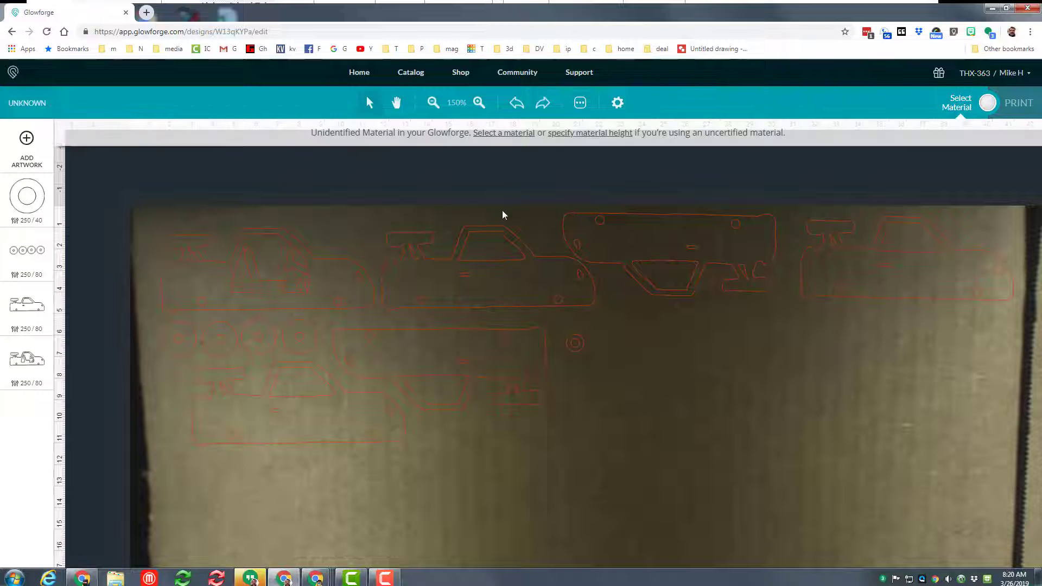
Set the material to uncertified cardboard, 4 mm thick, and start the print
{"action": "left_click", "coordinate": [579, 134]}
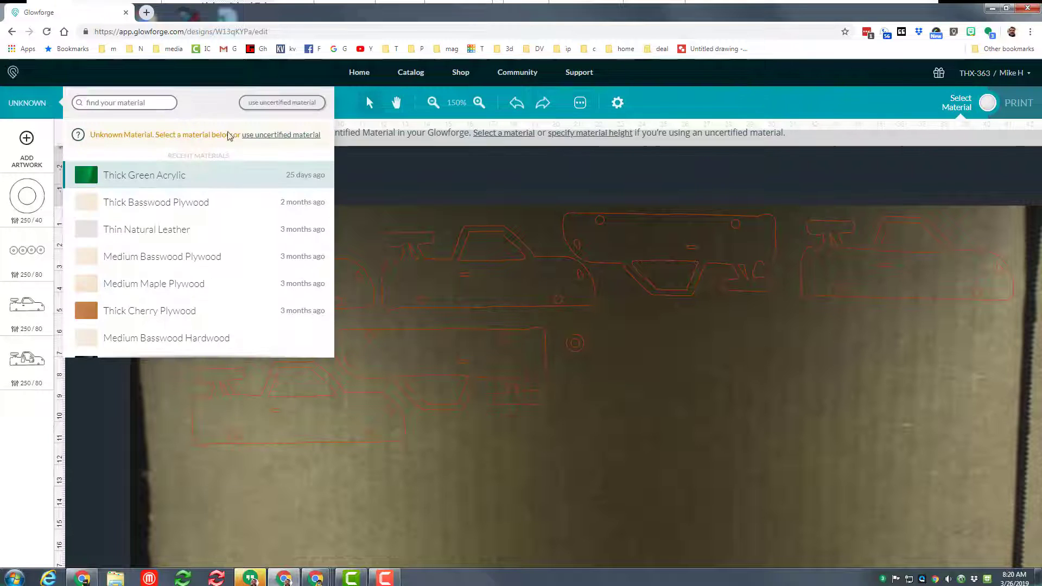
{"action": "left_click", "coordinate": [274, 133]}
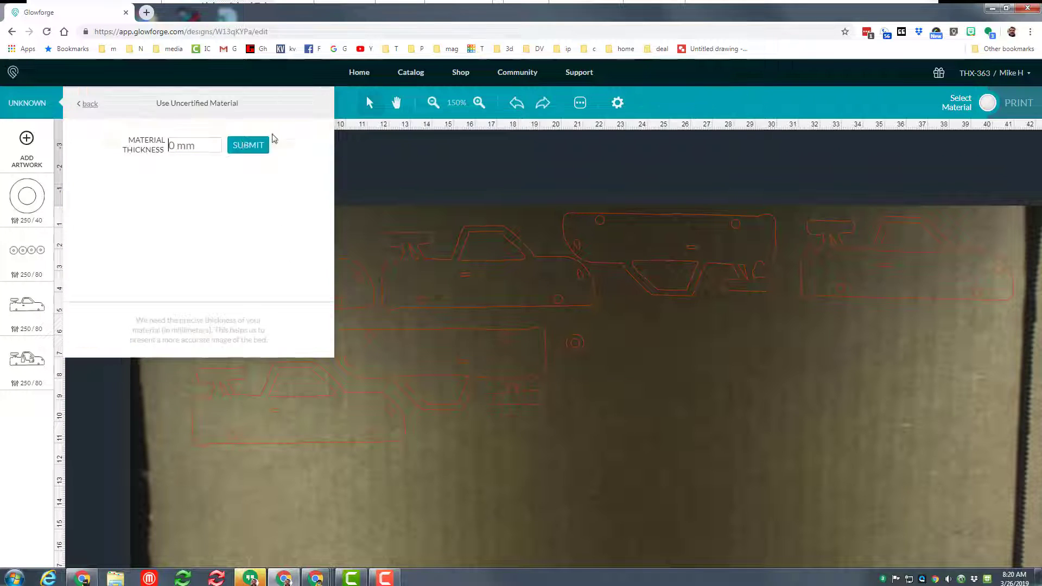
{"action": "left_click", "coordinate": [195, 155]}
{"action": "type", "text": "4"}
{"action": "left_click", "coordinate": [248, 145]}
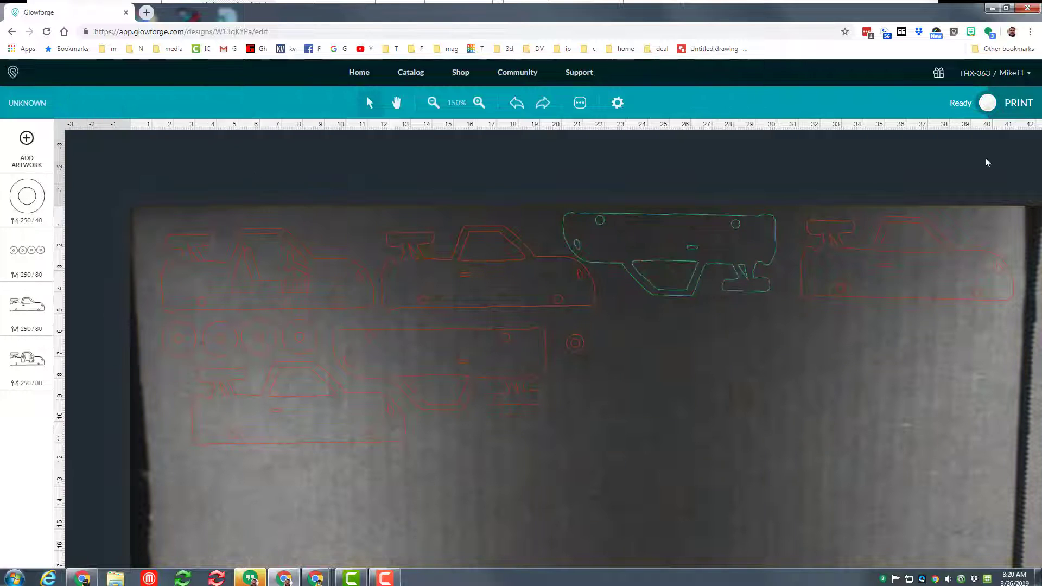
{"action": "left_click", "coordinate": [987, 105]}
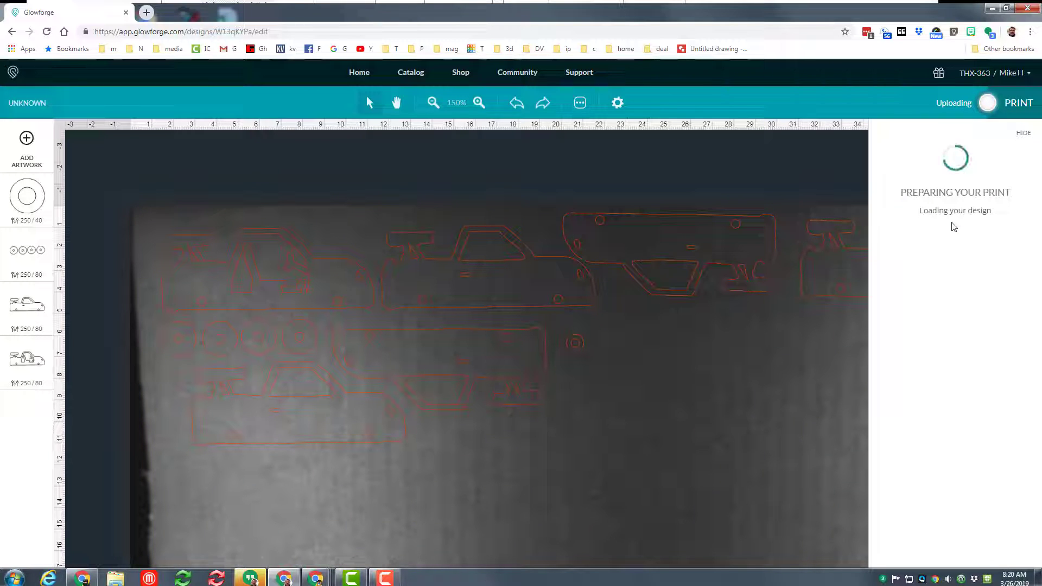